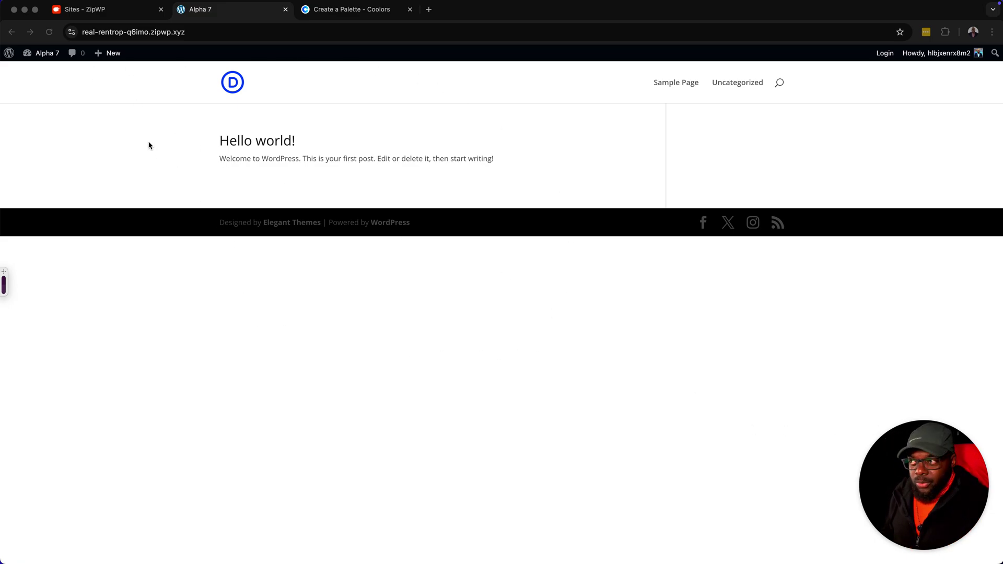
- Go to the Alpha 7 site's admin dashboard and open the theme customizer
click(50, 57)
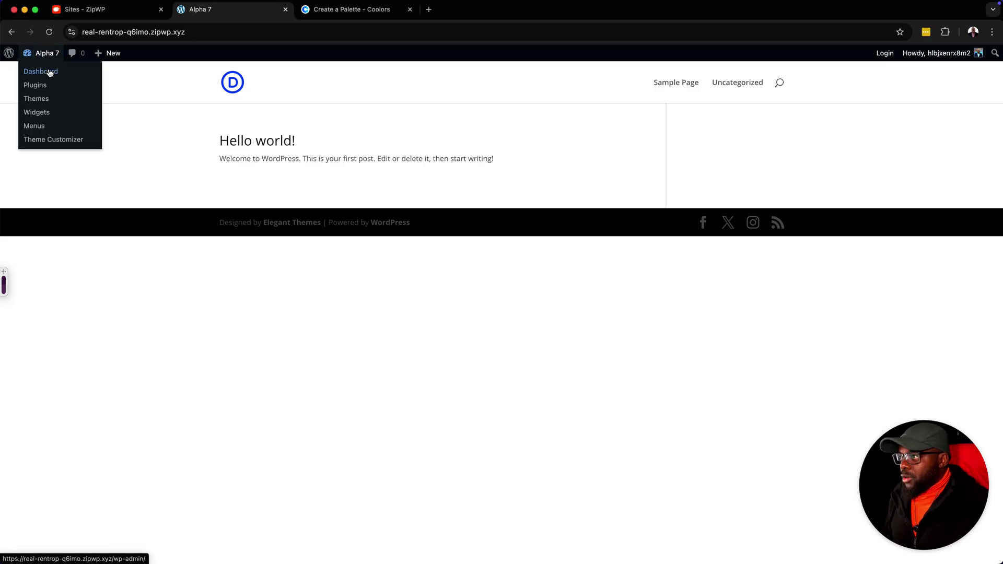
click(48, 73)
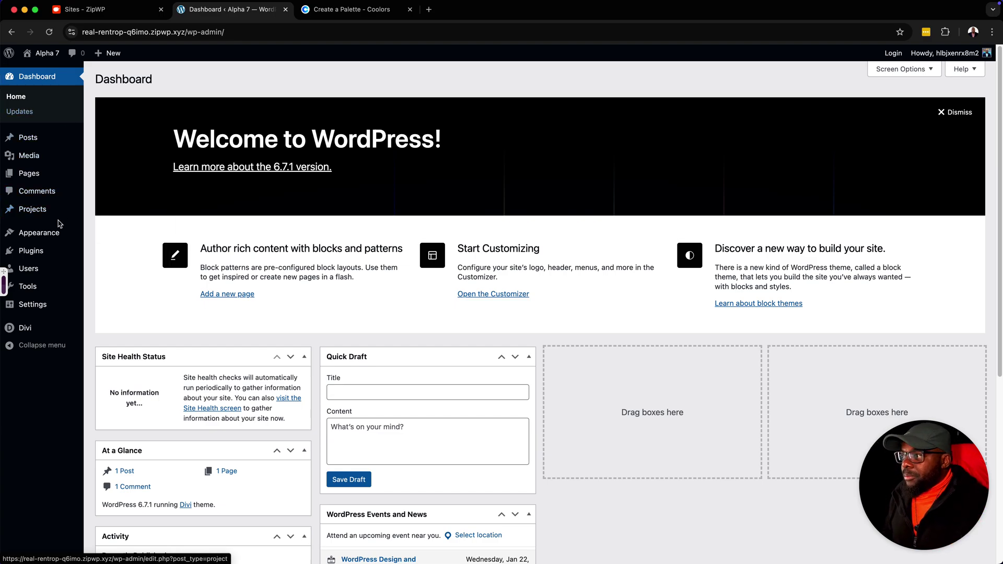
mouse_move(54, 233)
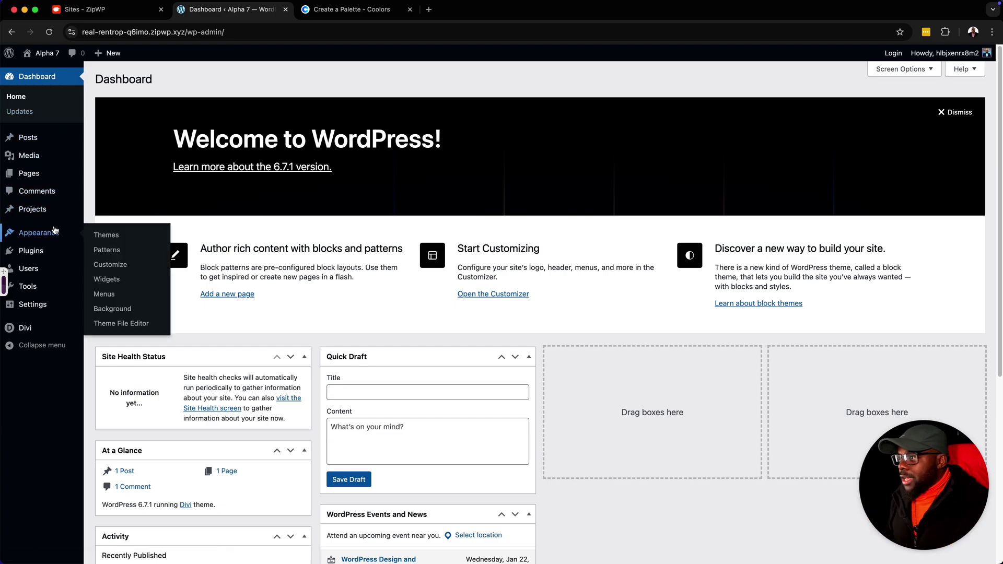
click(100, 267)
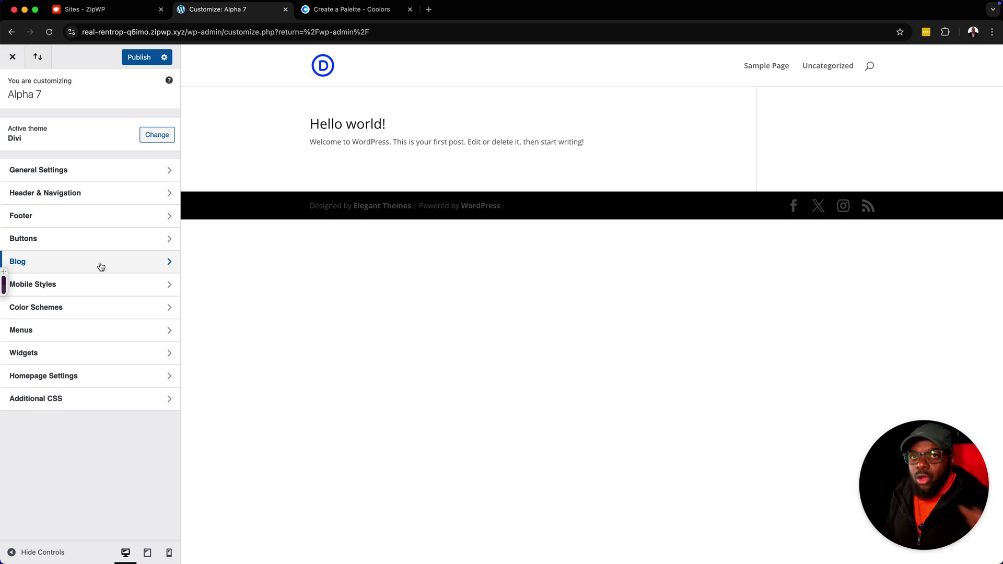
- Copy the blue 424874 from the Coolors palette and apply it as the primary color in the customizer's general layout settings
click(351, 16)
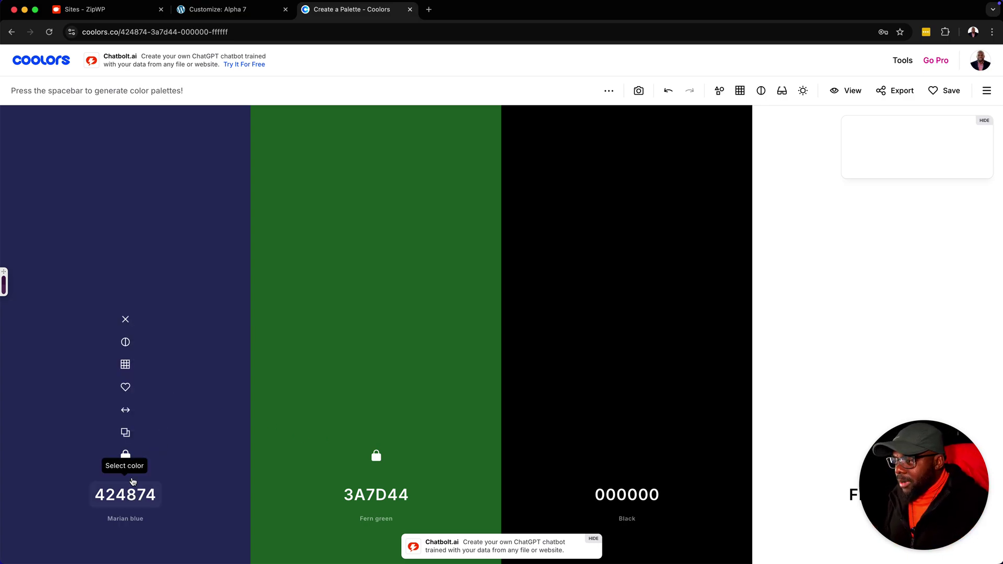
click(125, 433)
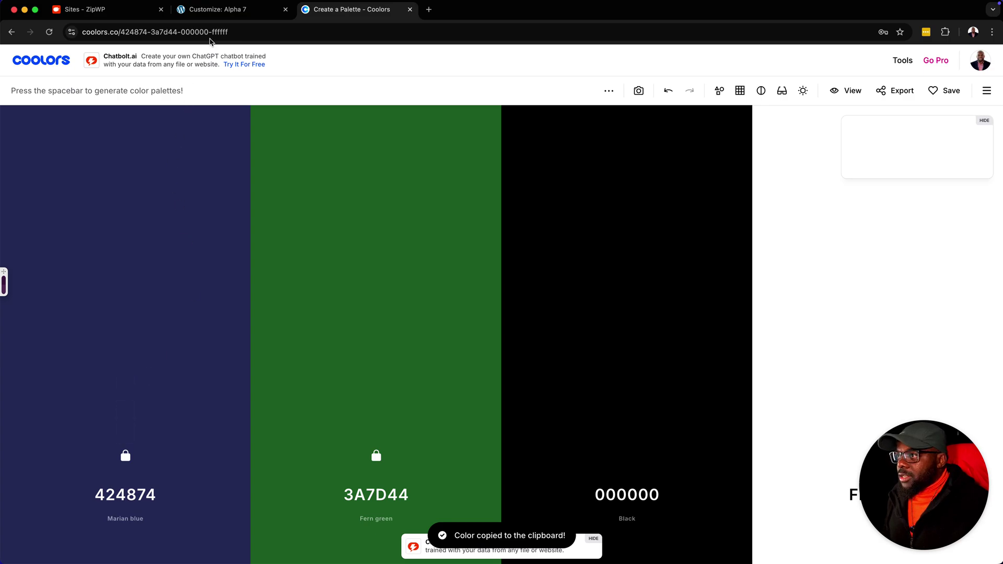
click(220, 10)
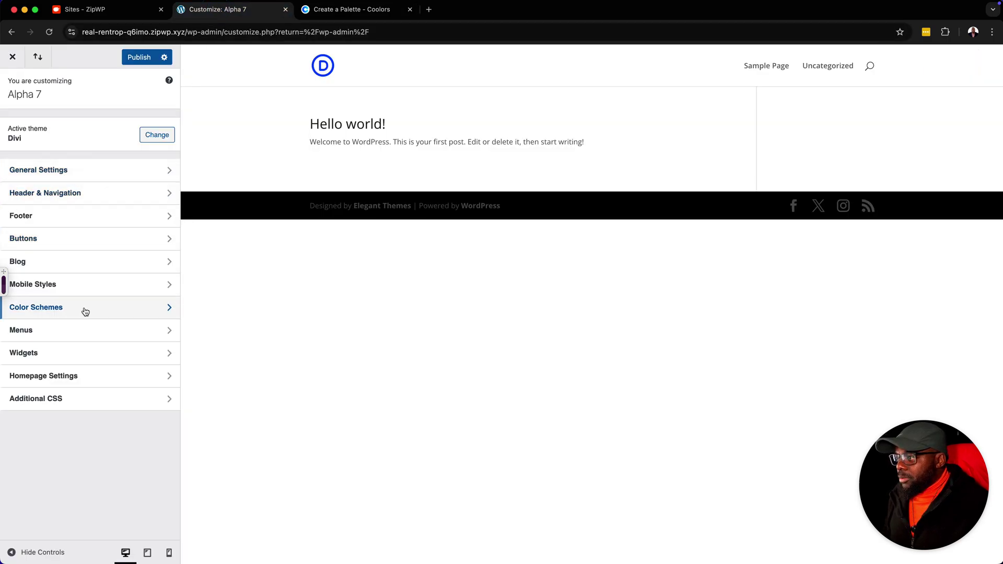
click(78, 170)
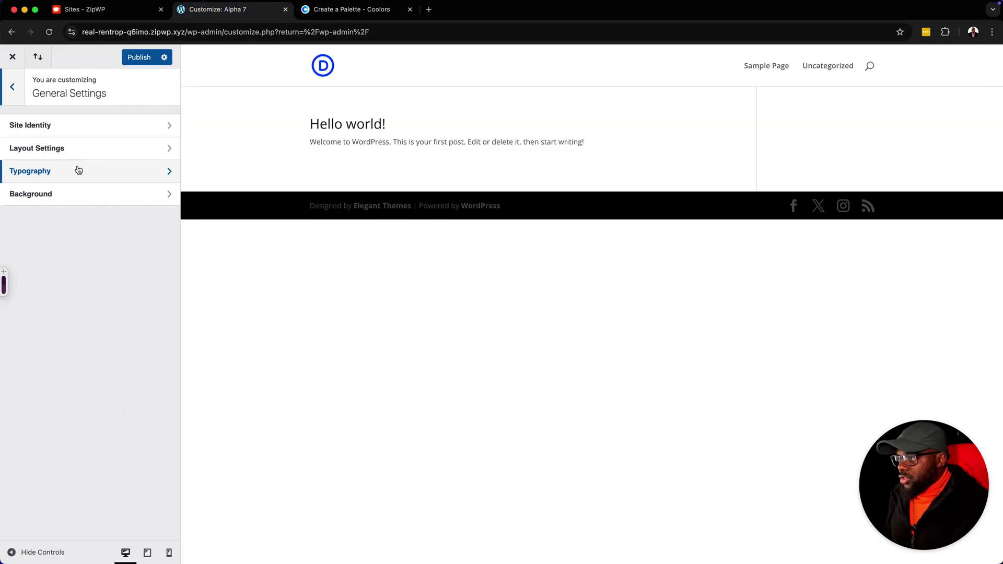
click(83, 151)
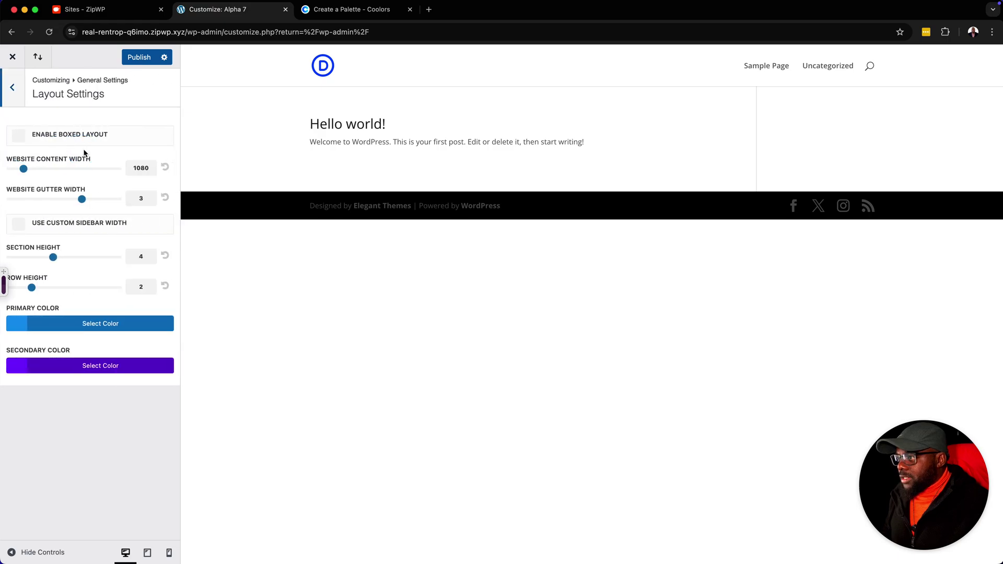
click(23, 327)
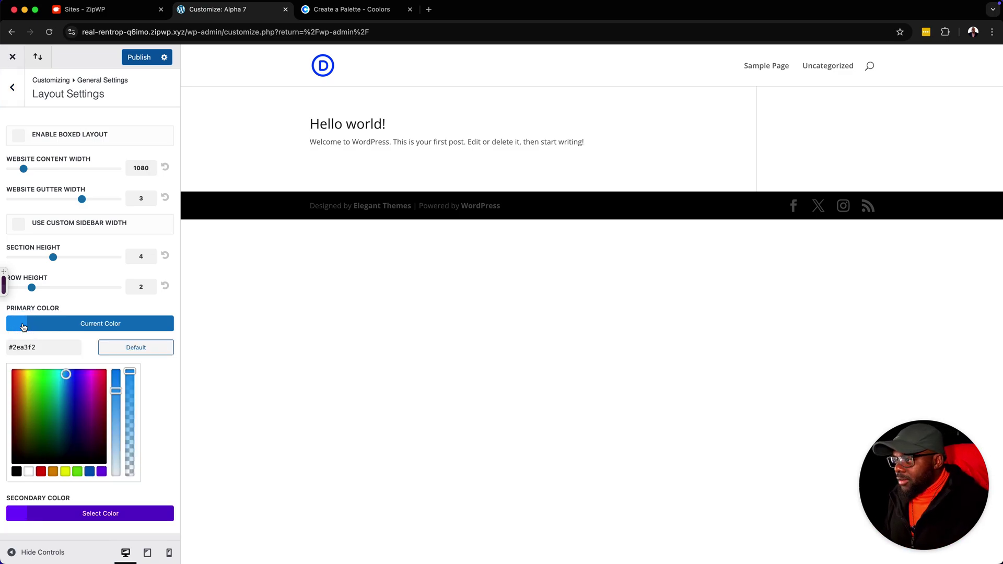
triple_click(74, 353)
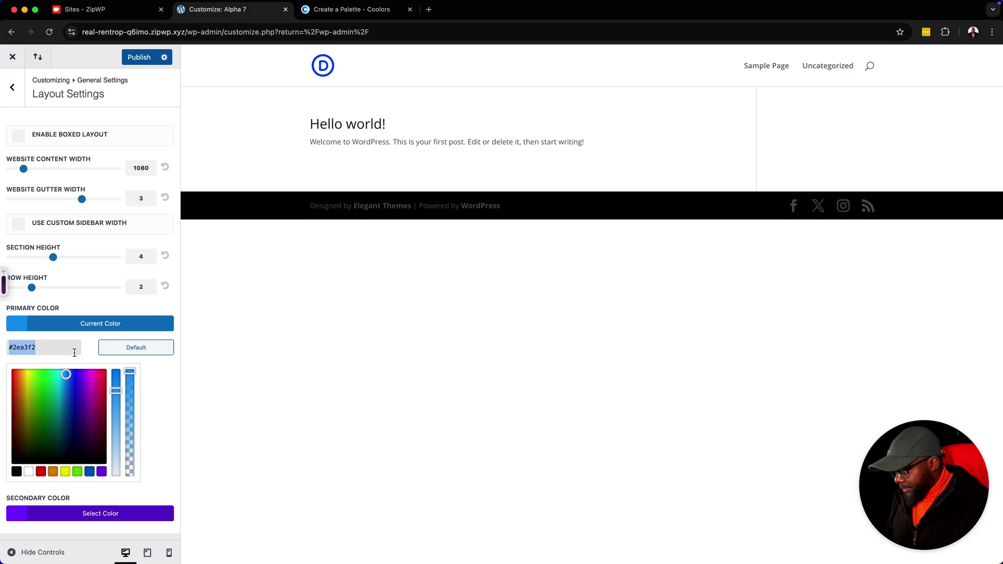
key(ctrl+v)
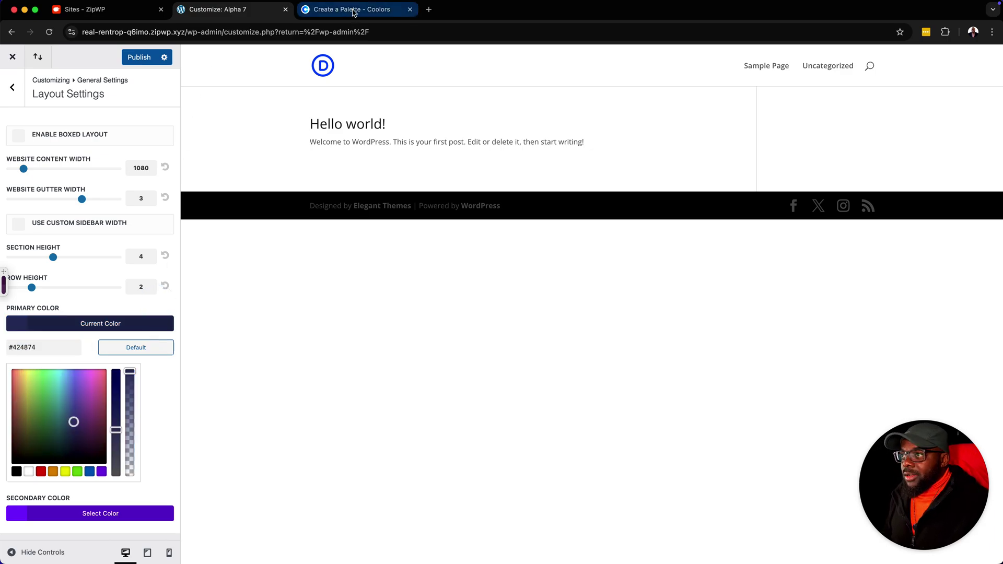
- Copy the green 3A7D44 from the Coolors palette, set it as the theme's secondary color, and publish the layout changes
click(353, 10)
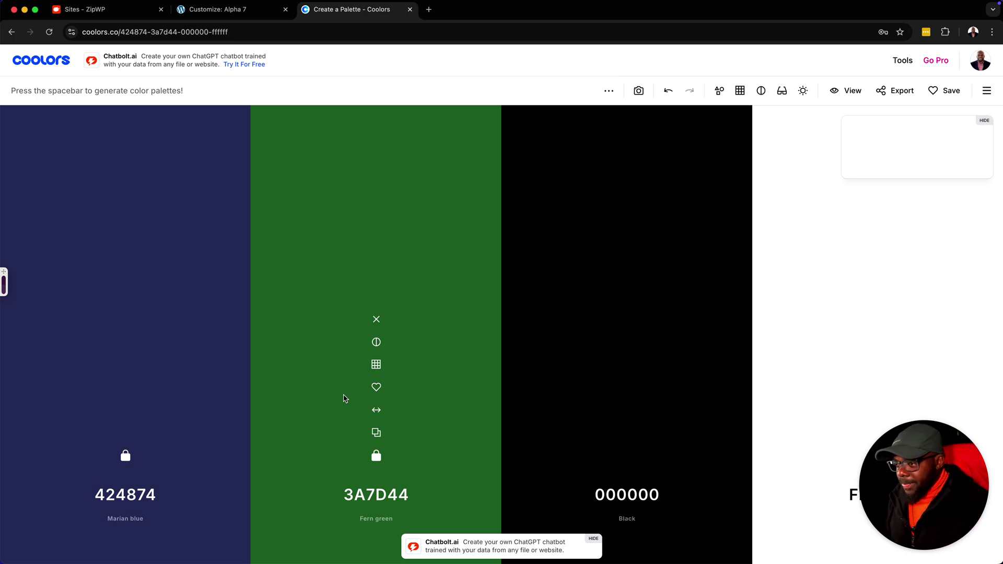
click(376, 433)
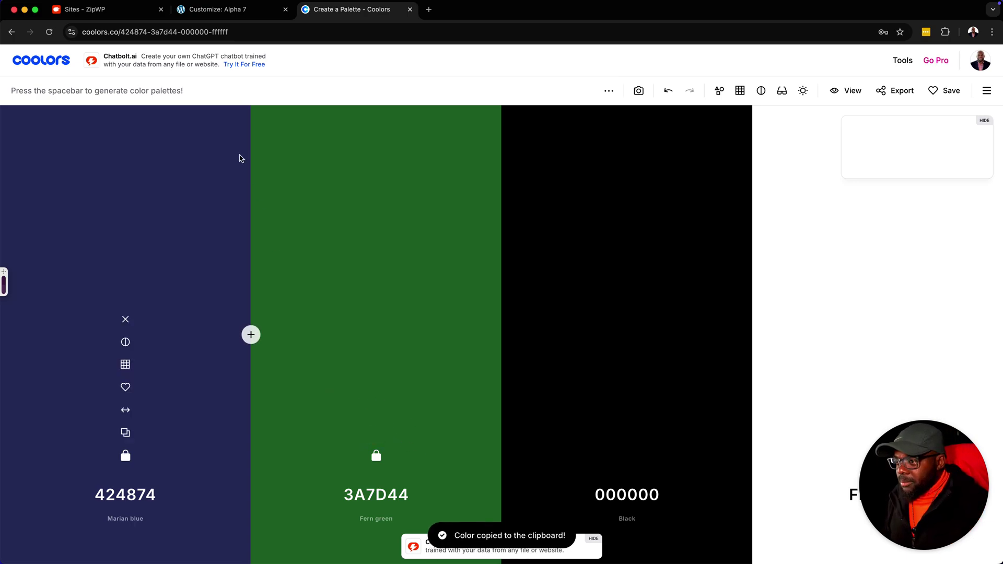
key(super+alt+Left)
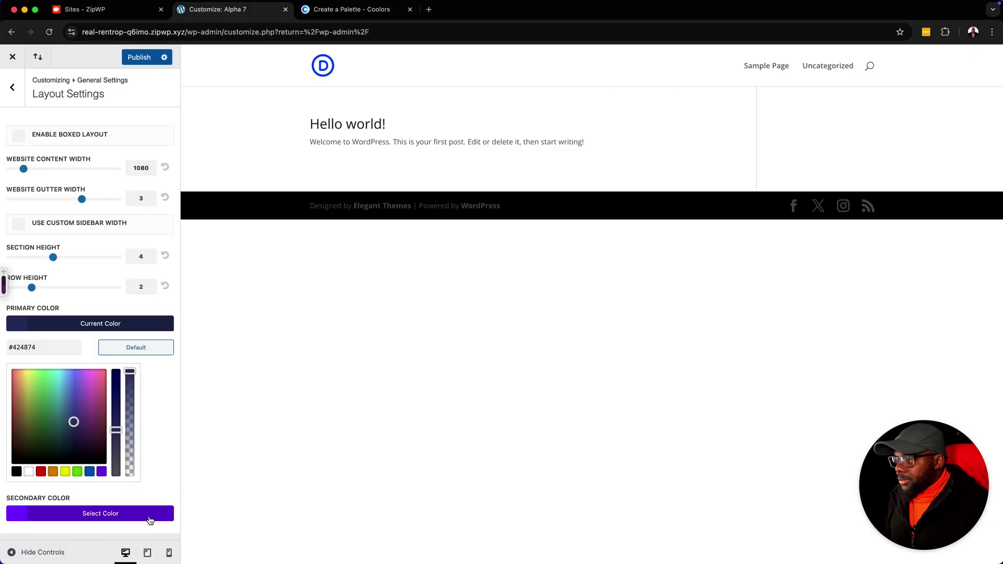
click(9, 515)
triple_click(62, 390)
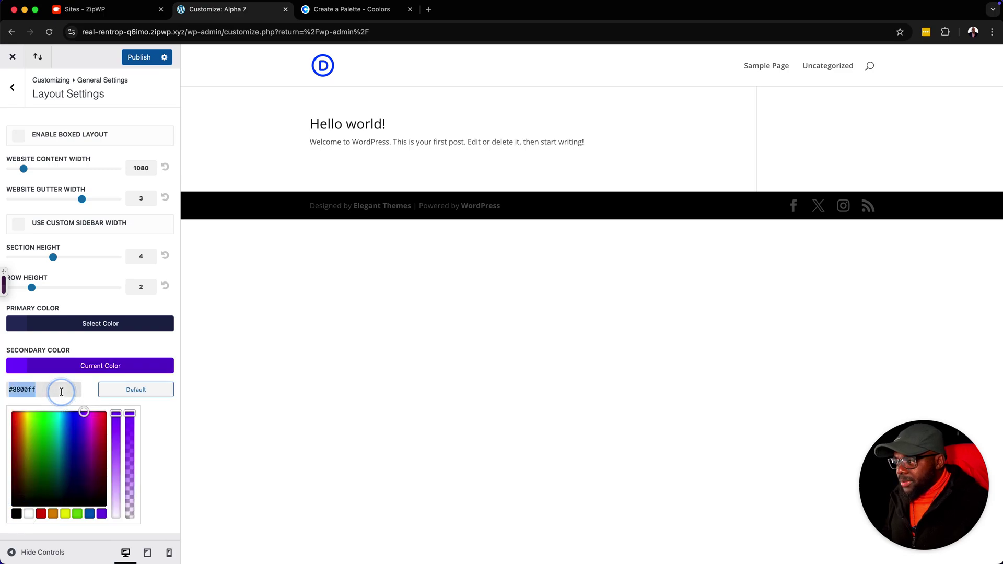
key(super+v)
key(Return)
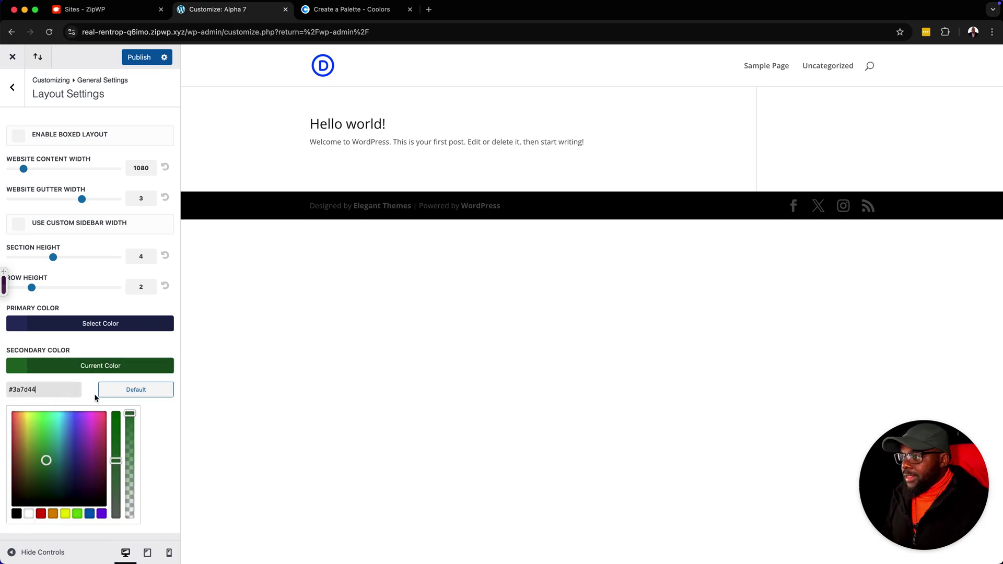
click(140, 57)
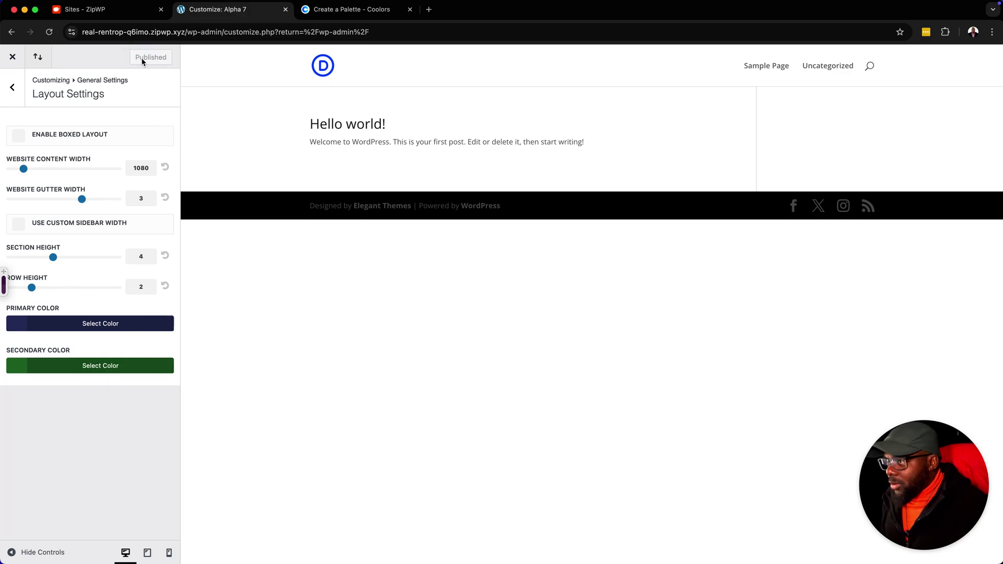
- Set the link color to #3a7d44 in the general typography settings
click(15, 88)
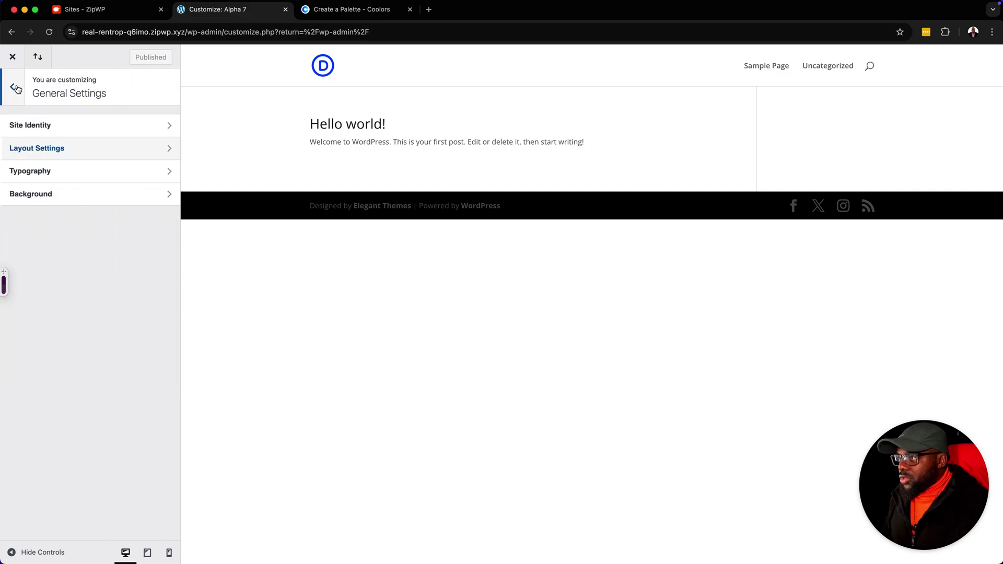
click(34, 170)
scroll(41, 221, down, 2)
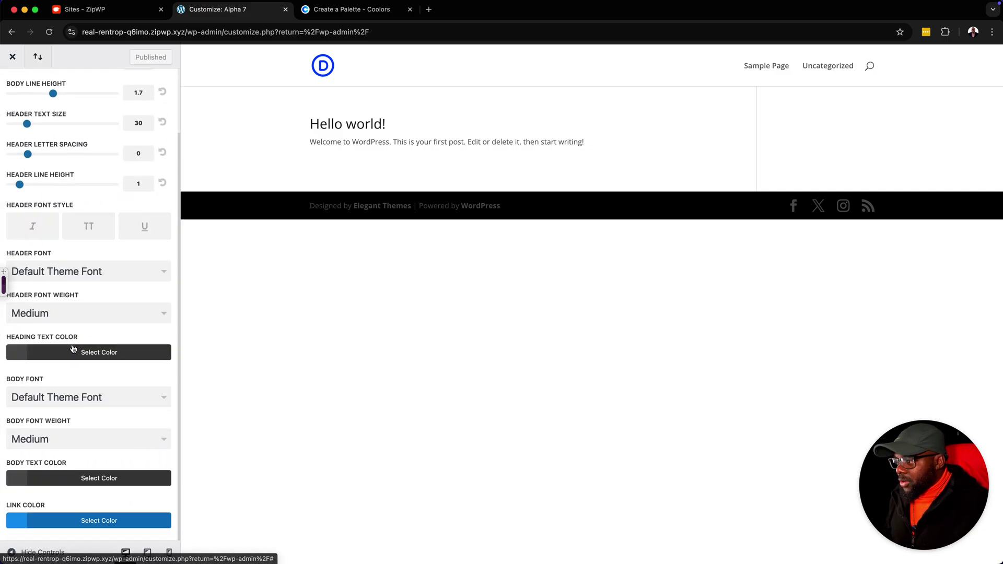
click(14, 522)
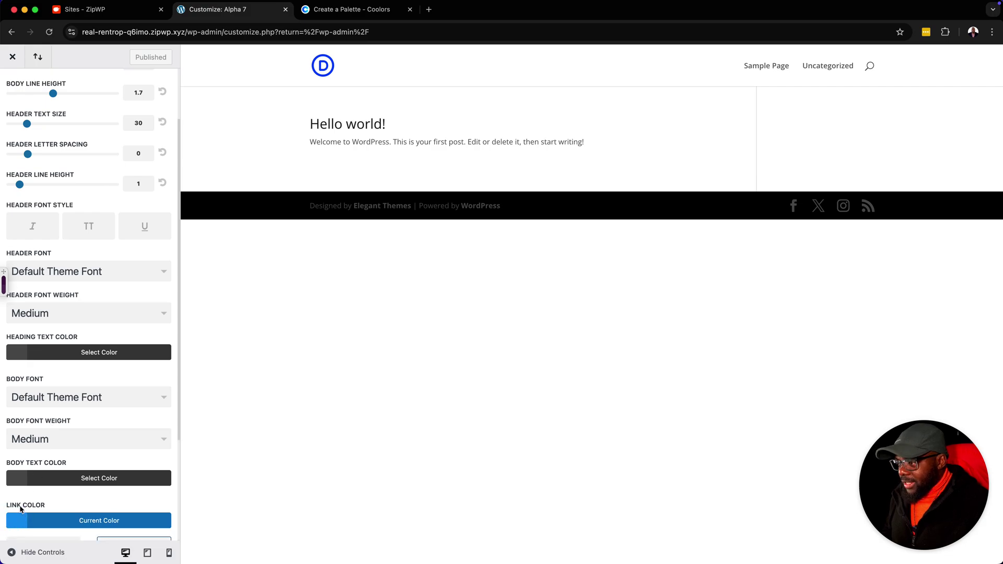
triple_click(46, 398)
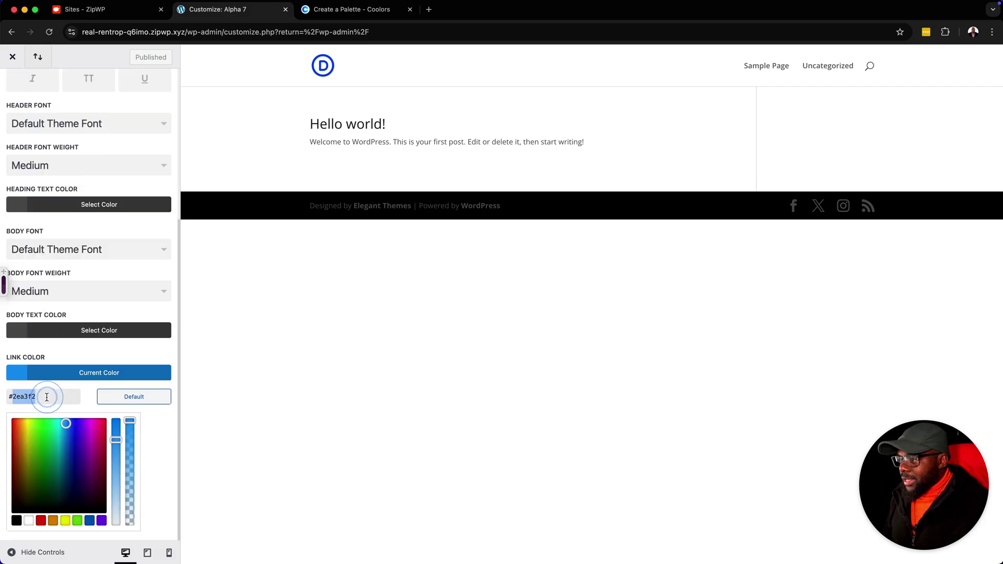
key(super+v)
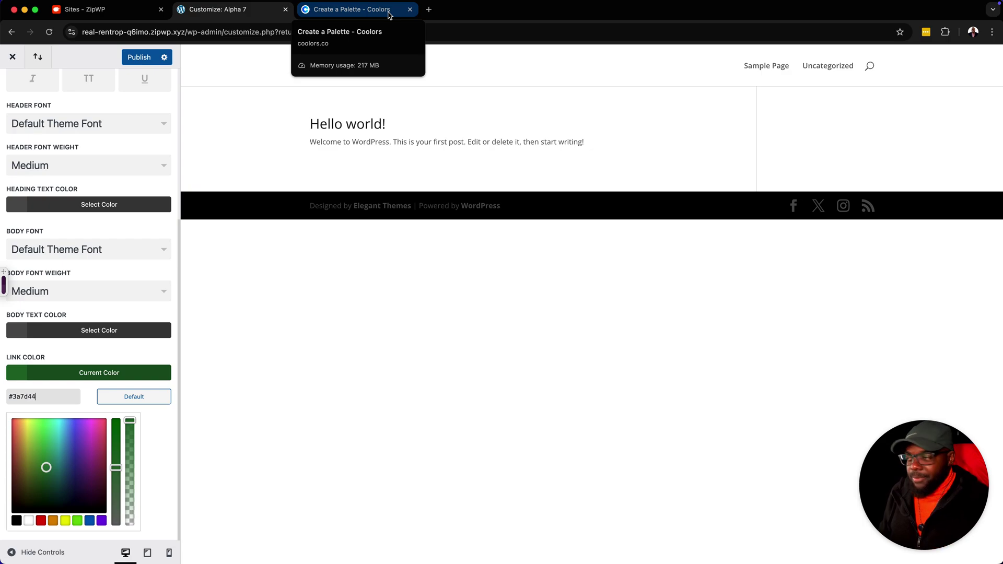
- Darken the heading text color to #353535
click(18, 207)
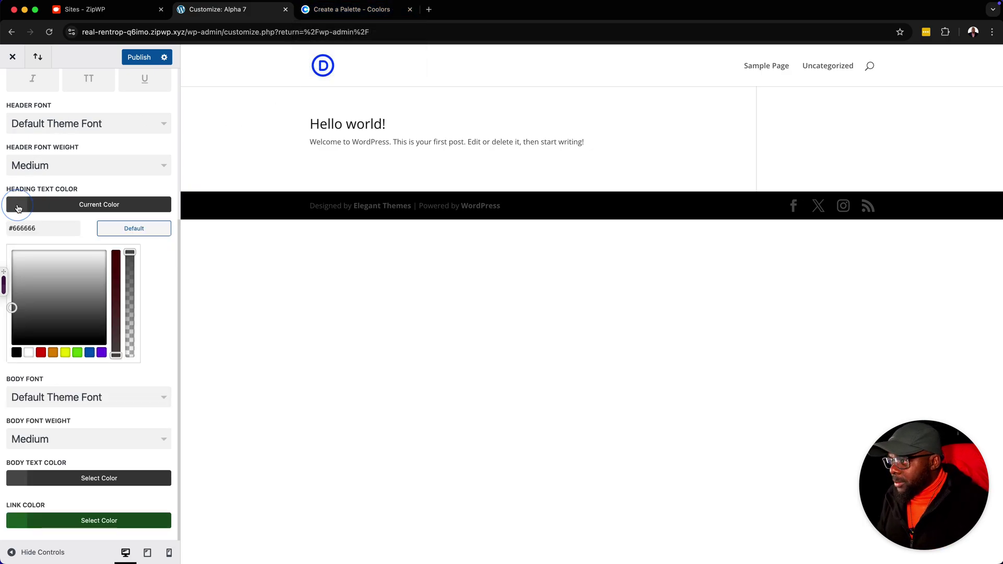
drag(12, 308, 7, 326)
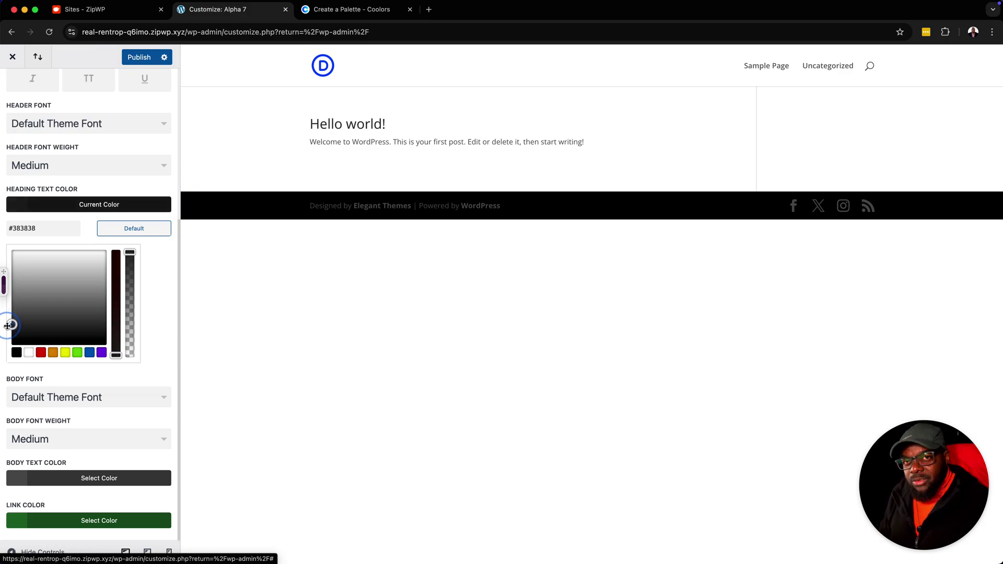
drag(7, 325, 9, 326)
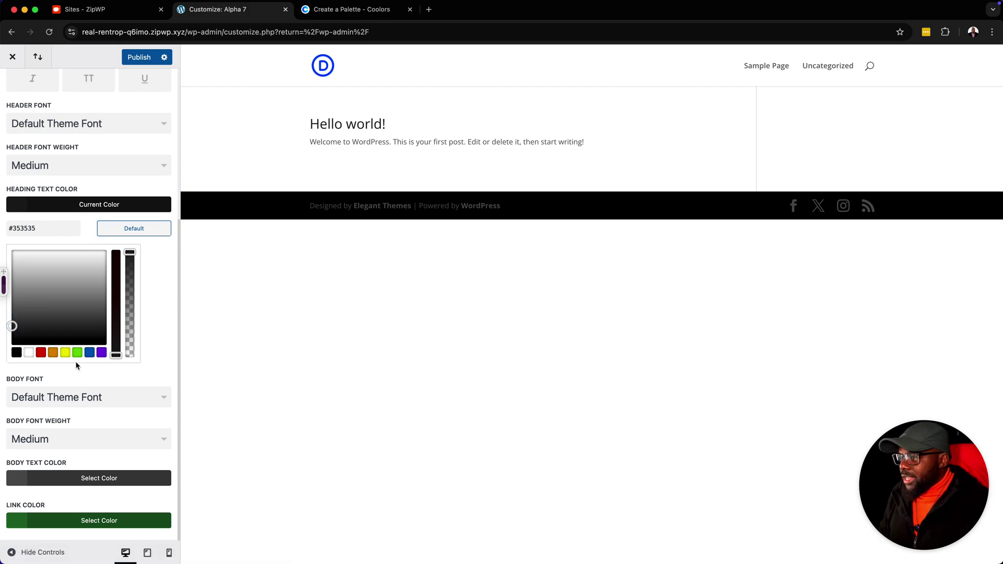
- Darken the body text color to a near-black gray and publish the typography changes
click(18, 477)
drag(9, 441, 8, 447)
click(150, 62)
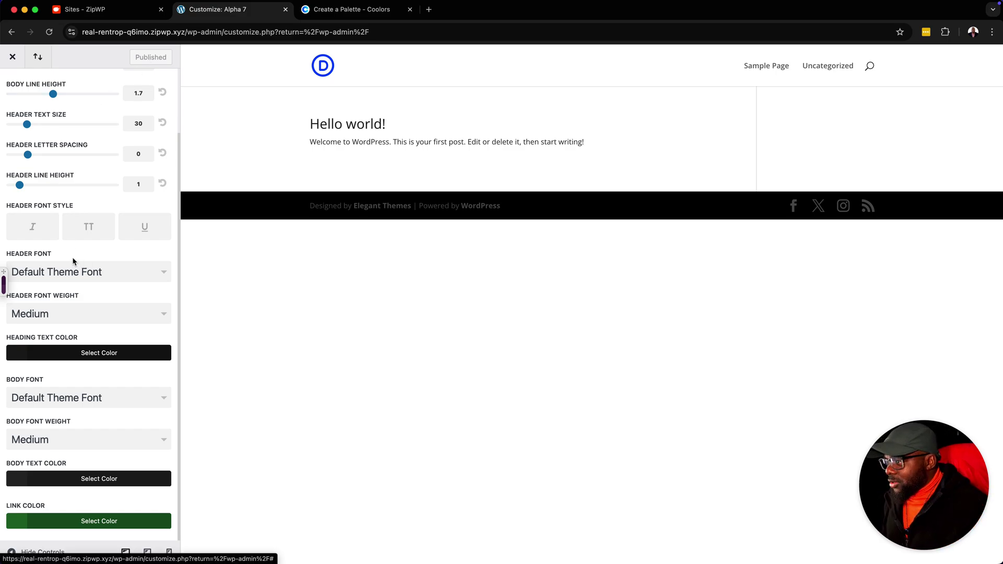
- Set the header font to Poppins in the typography settings
click(89, 277)
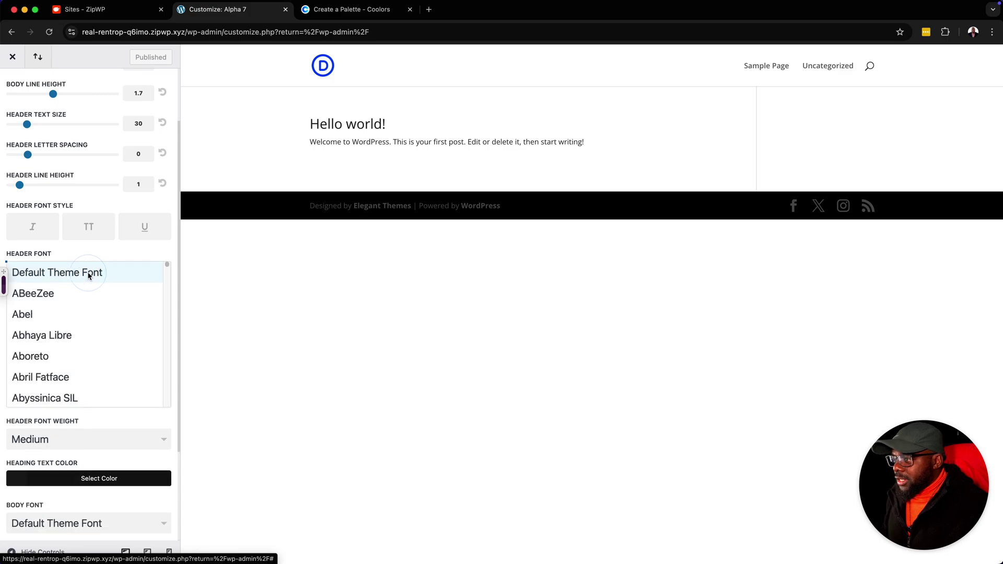
scroll(104, 344, down, 10)
scroll(105, 345, down, 20)
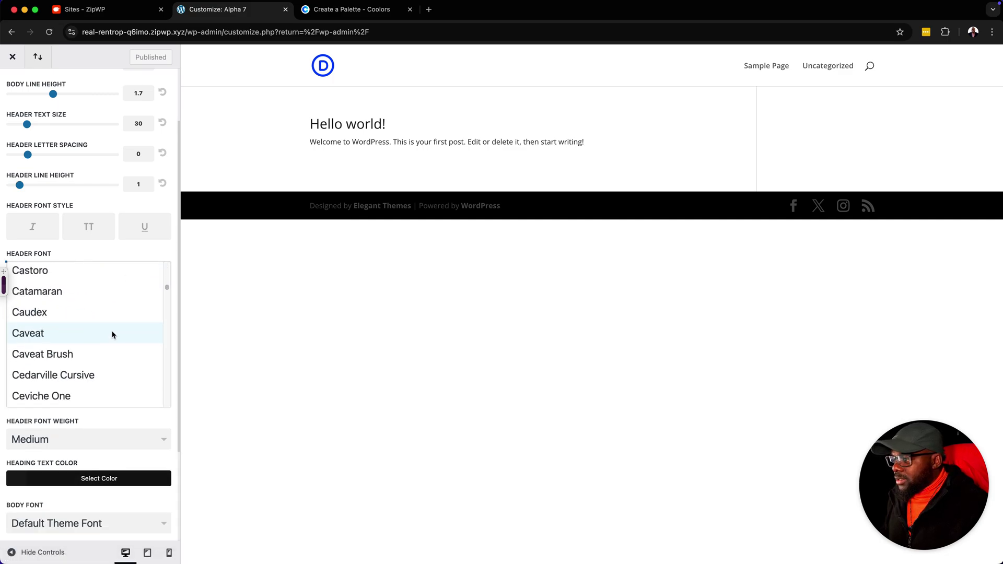
scroll(111, 334, down, 20)
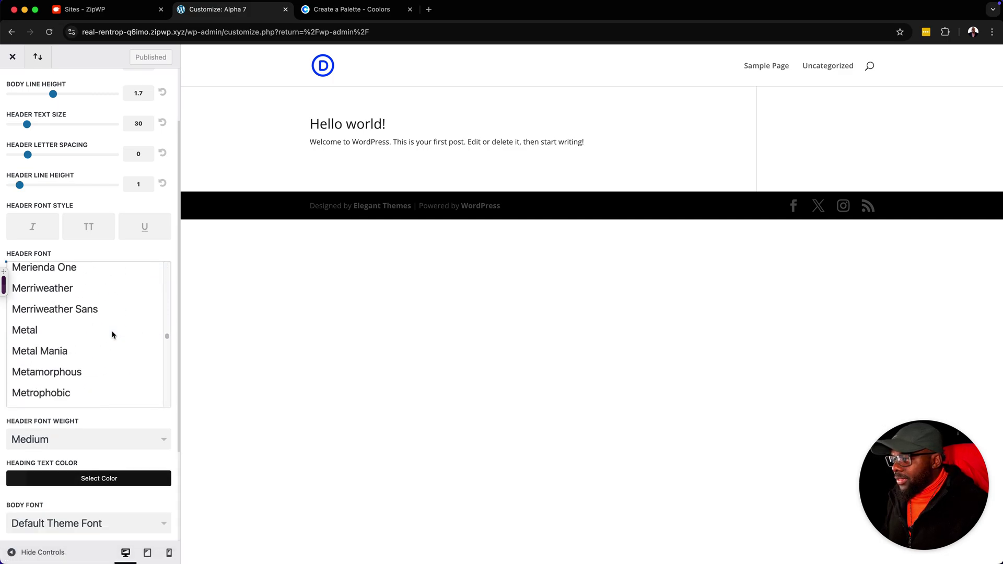
scroll(113, 333, down, 20)
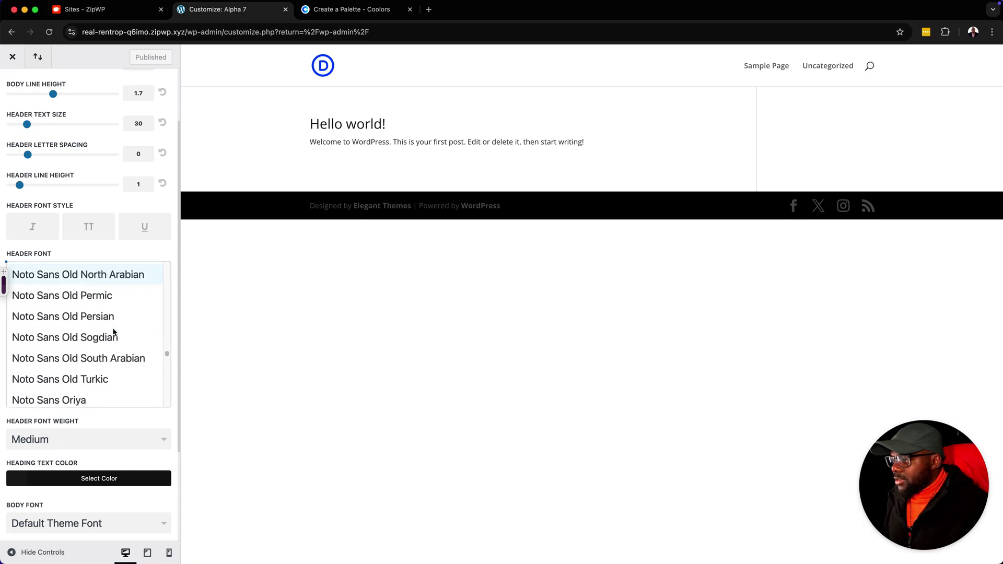
scroll(115, 313, down, 20)
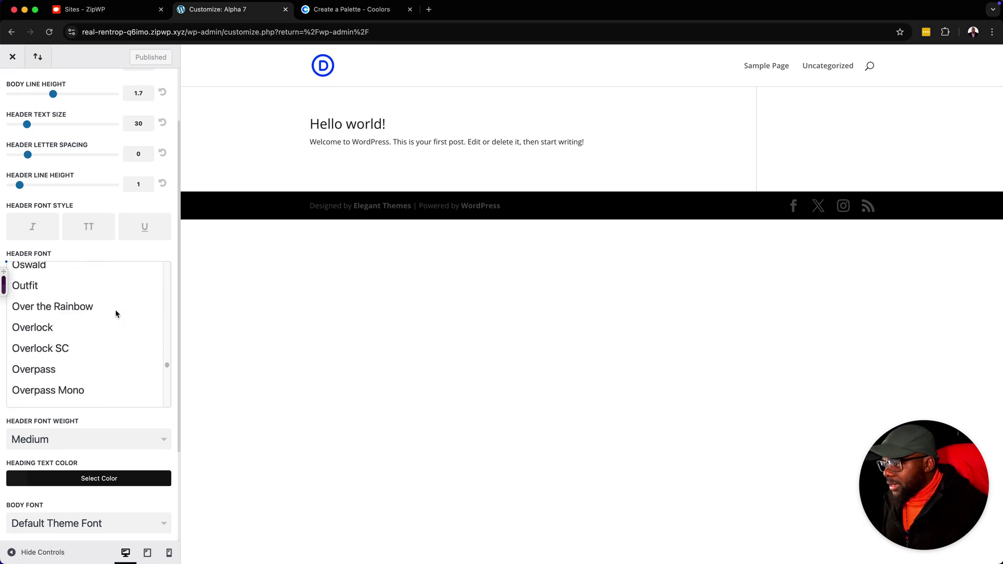
scroll(115, 314, down, 15)
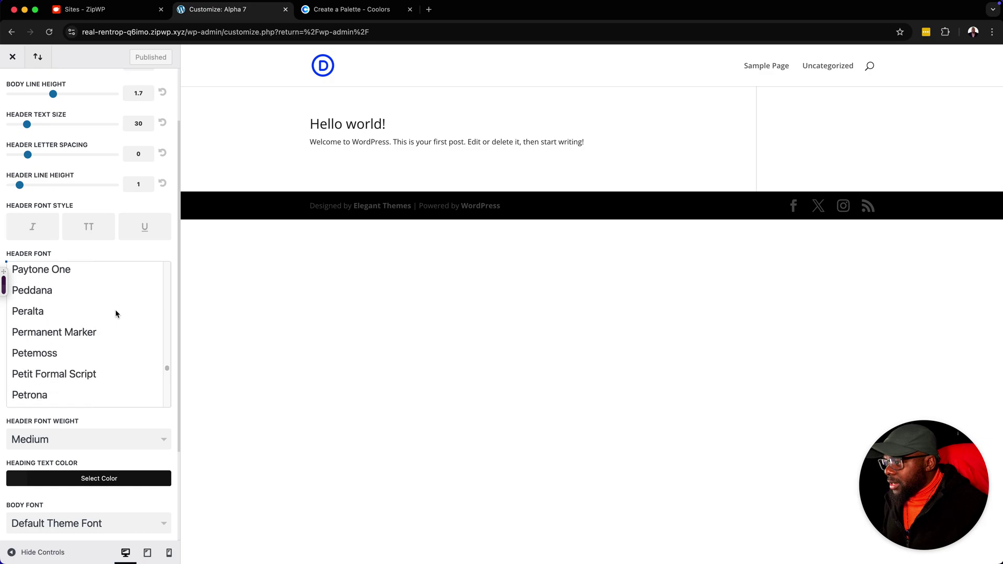
scroll(115, 313, down, 5)
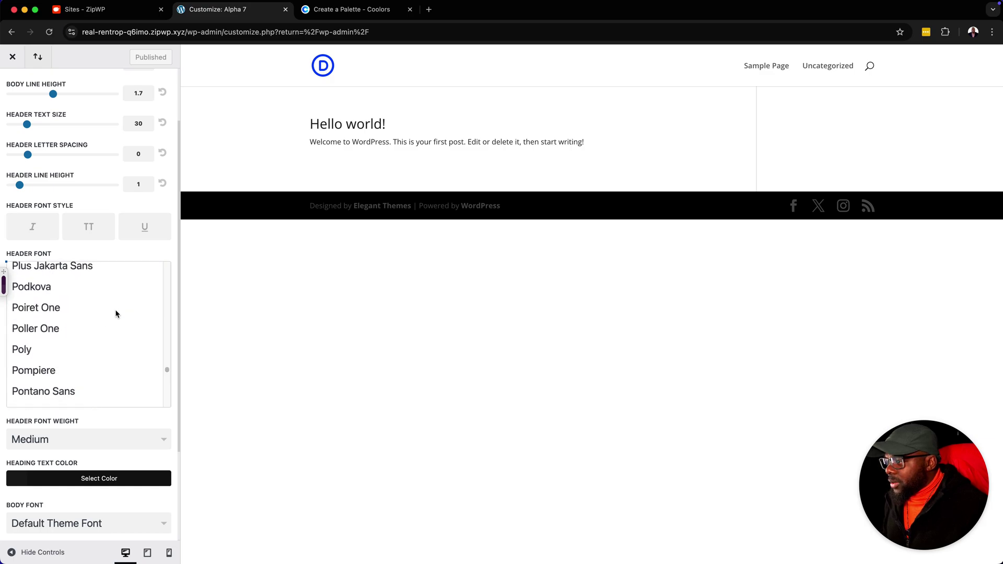
click(62, 380)
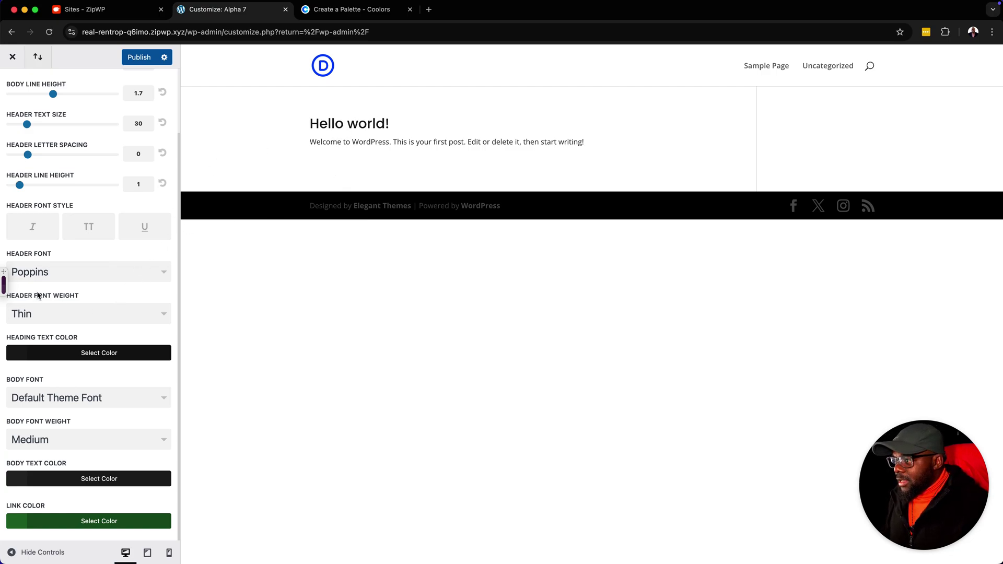
- Set the header font weight to Bold and choose Inter as the body font in the typography settings
click(71, 317)
click(99, 413)
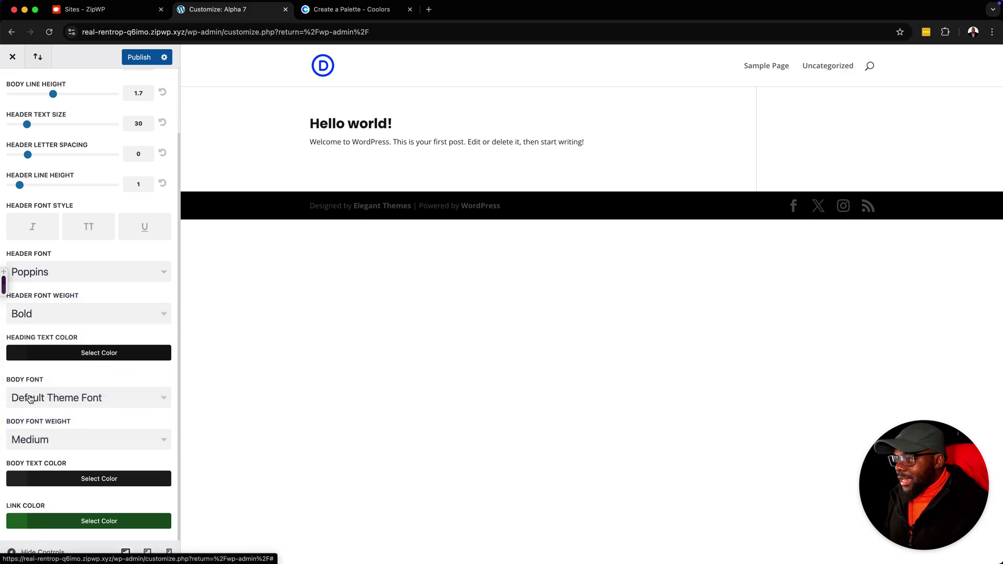
click(83, 400)
scroll(113, 464, down, 10)
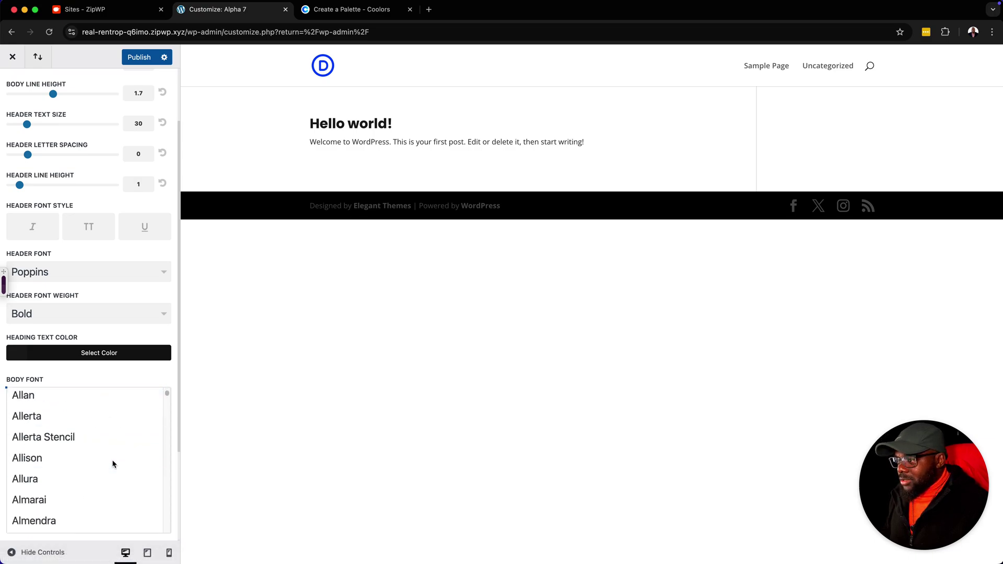
scroll(112, 464, down, 20)
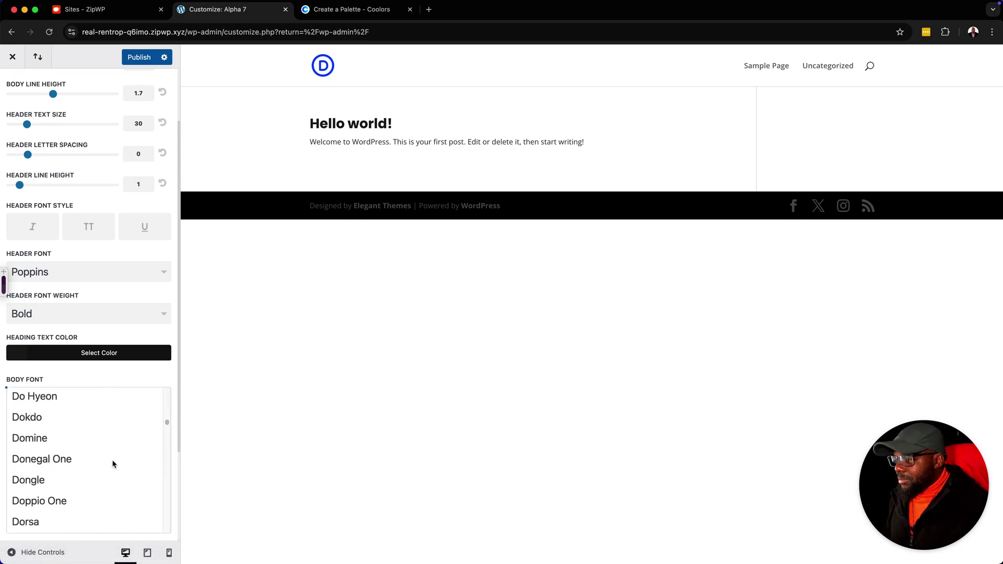
scroll(112, 464, down, 20)
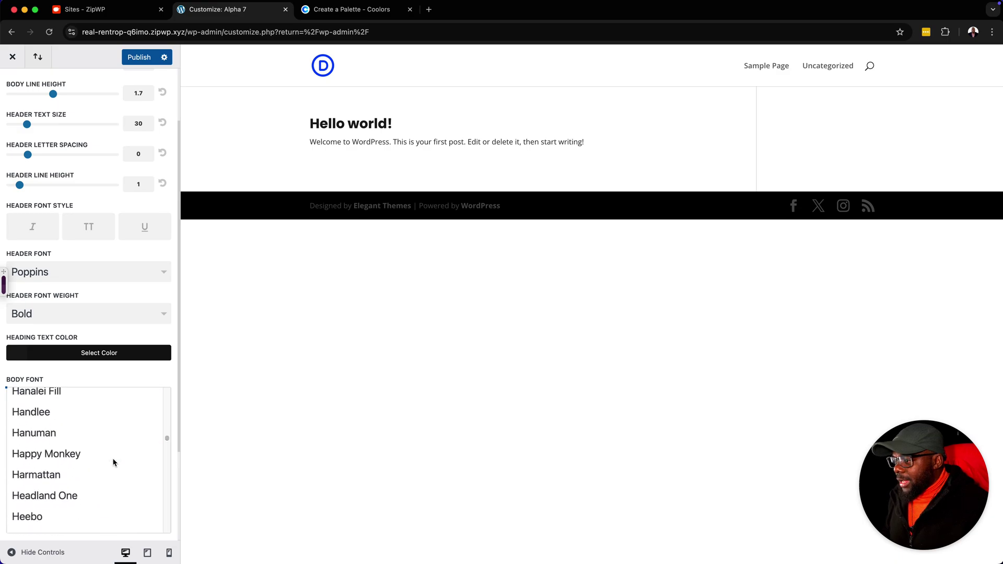
scroll(113, 462, down, 20)
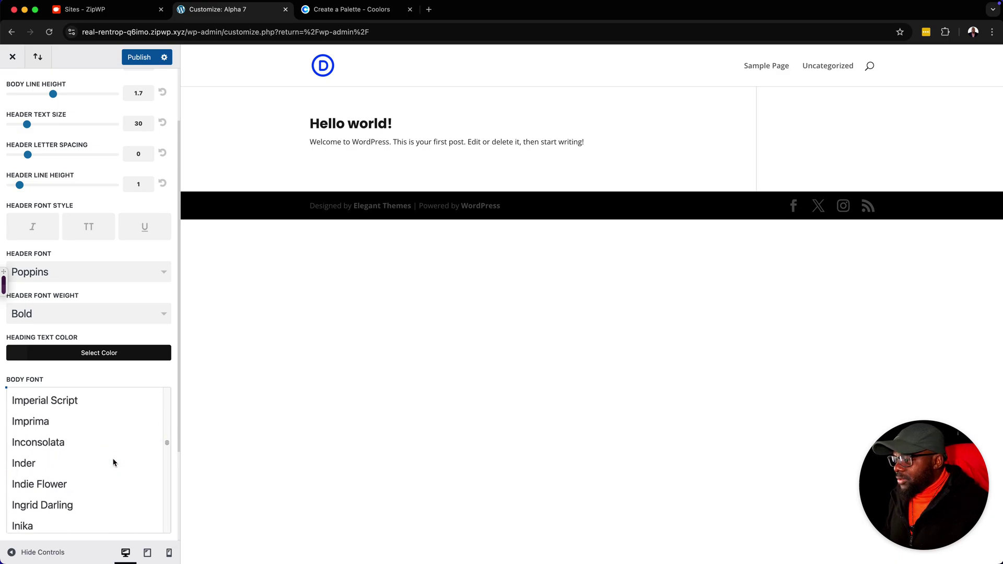
scroll(113, 462, down, 3)
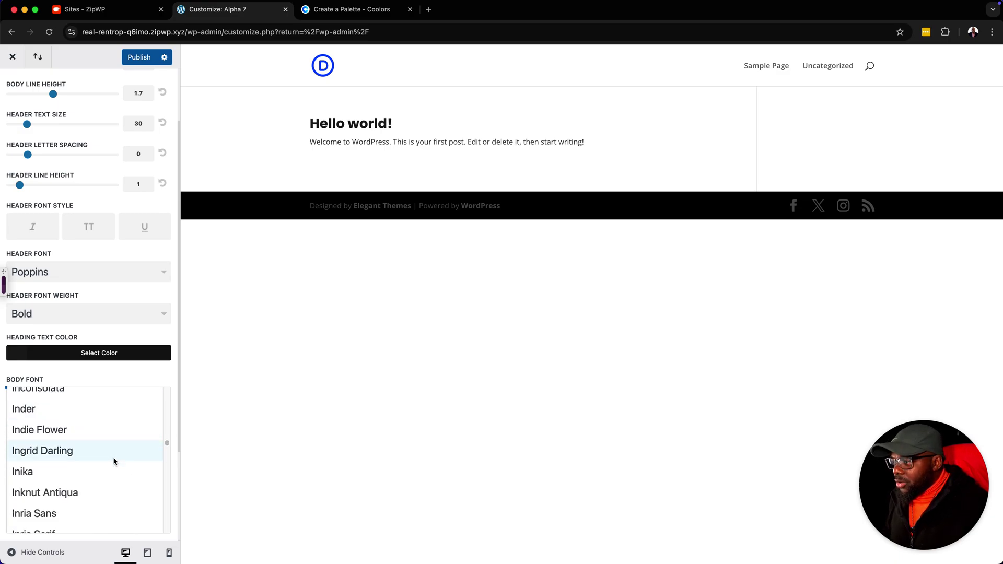
scroll(114, 460, down, 5)
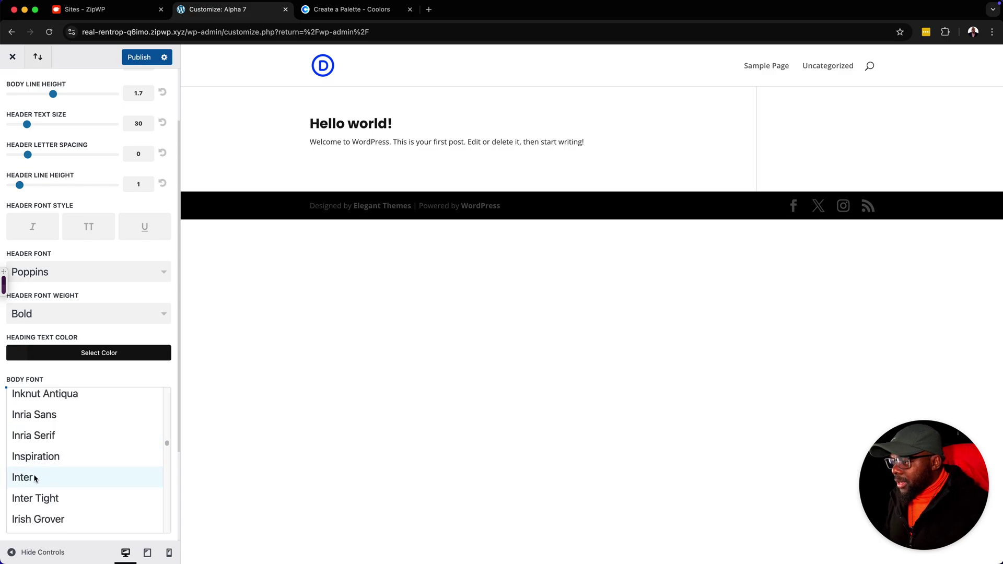
click(35, 478)
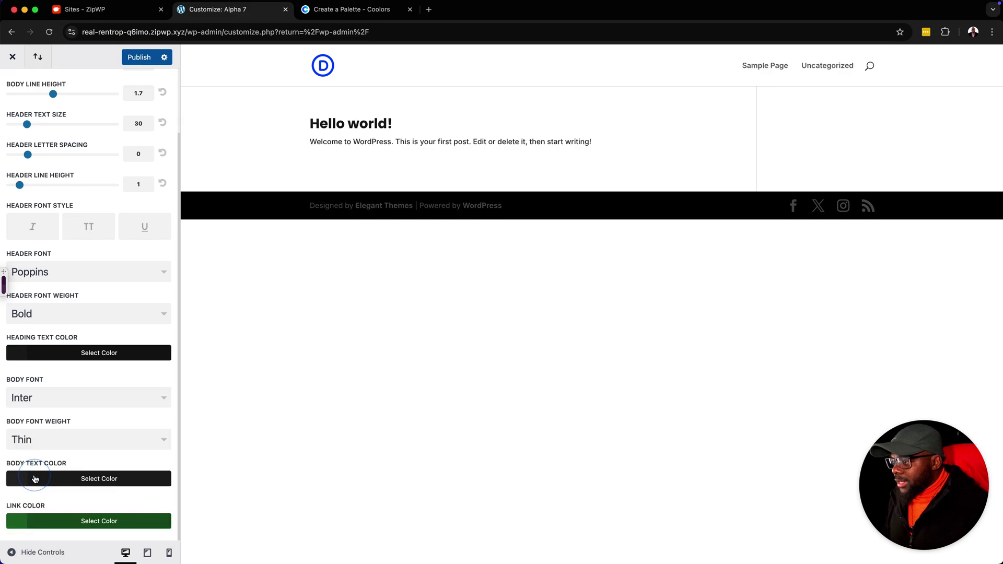
- Set the body font weight to Regular and publish the font changes
click(69, 442)
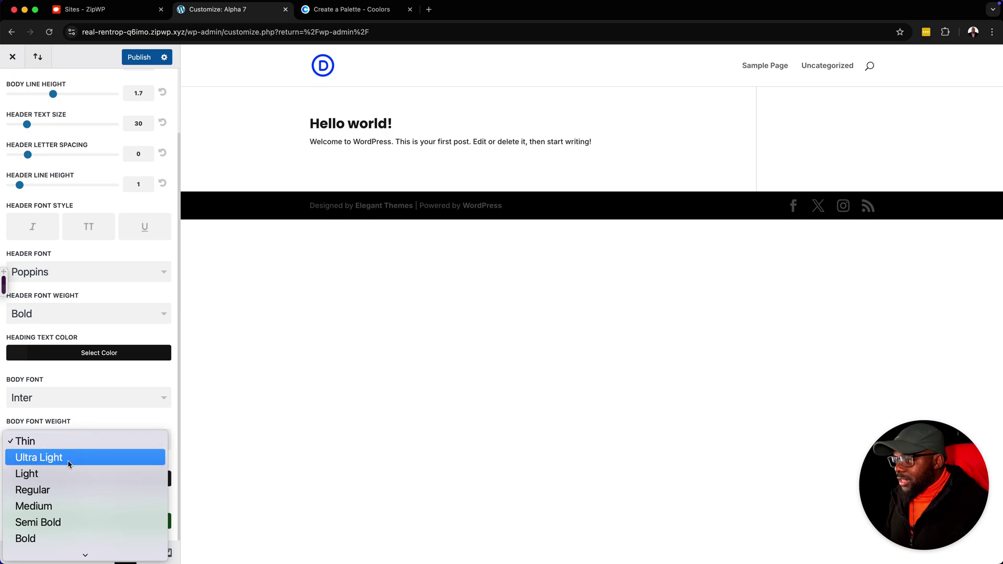
click(73, 490)
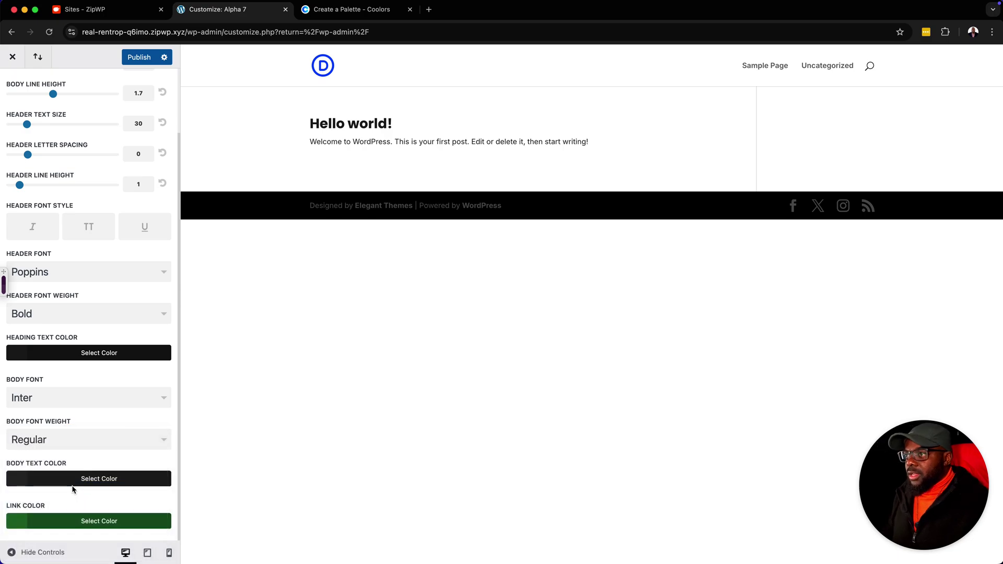
click(134, 60)
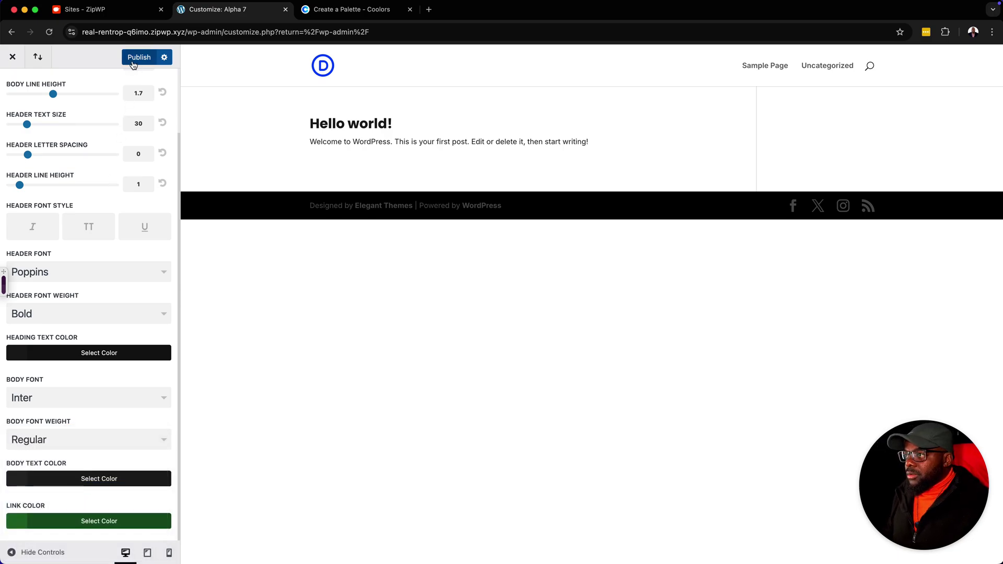
- Set the body text size to 16, return to the general settings and publish the change
scroll(107, 217, up, 3)
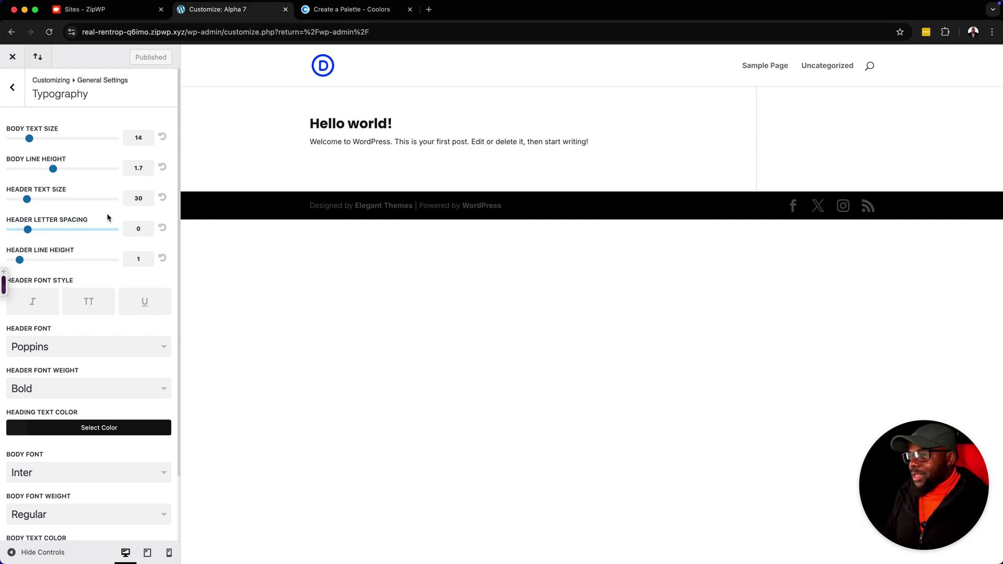
click(145, 138)
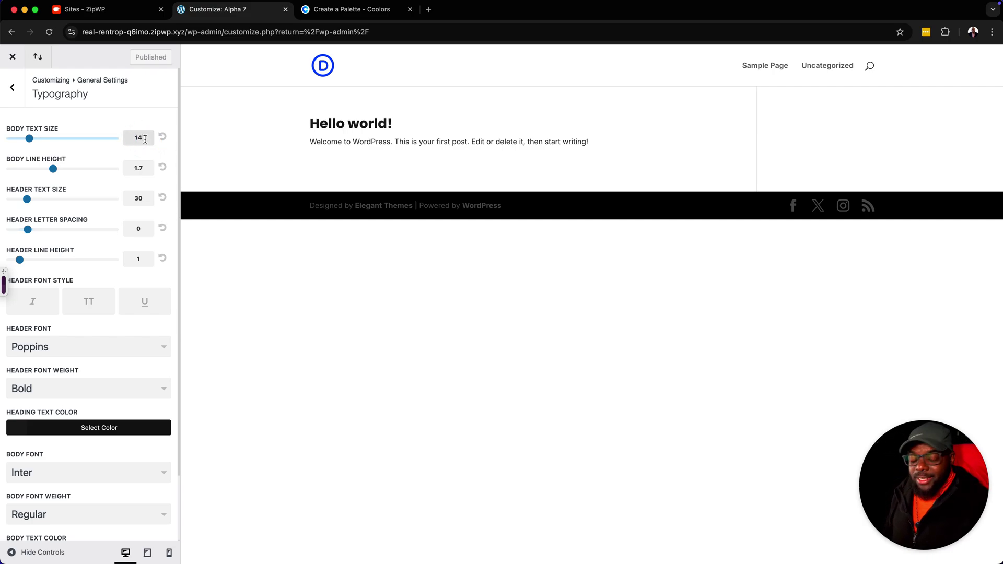
text(6)
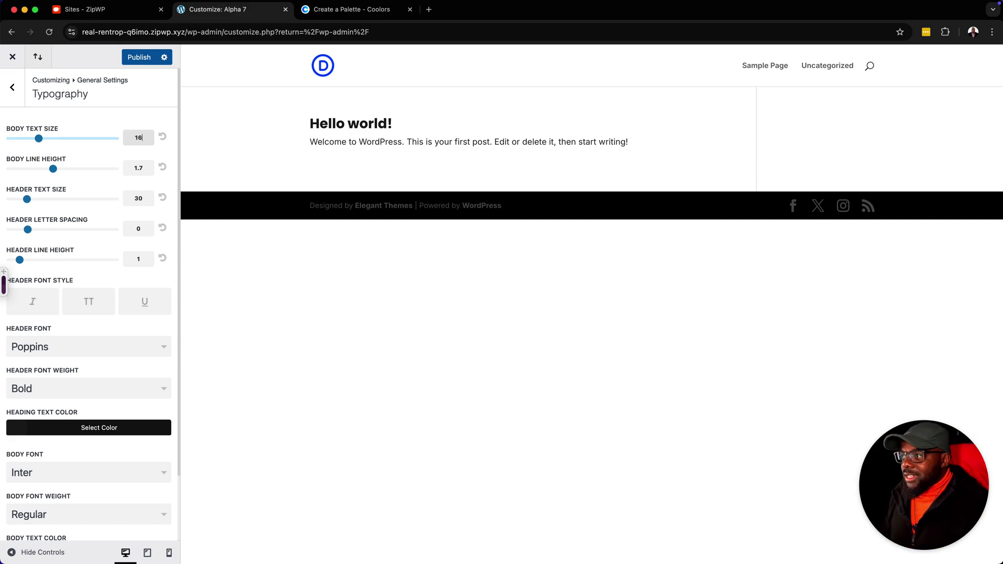
click(12, 87)
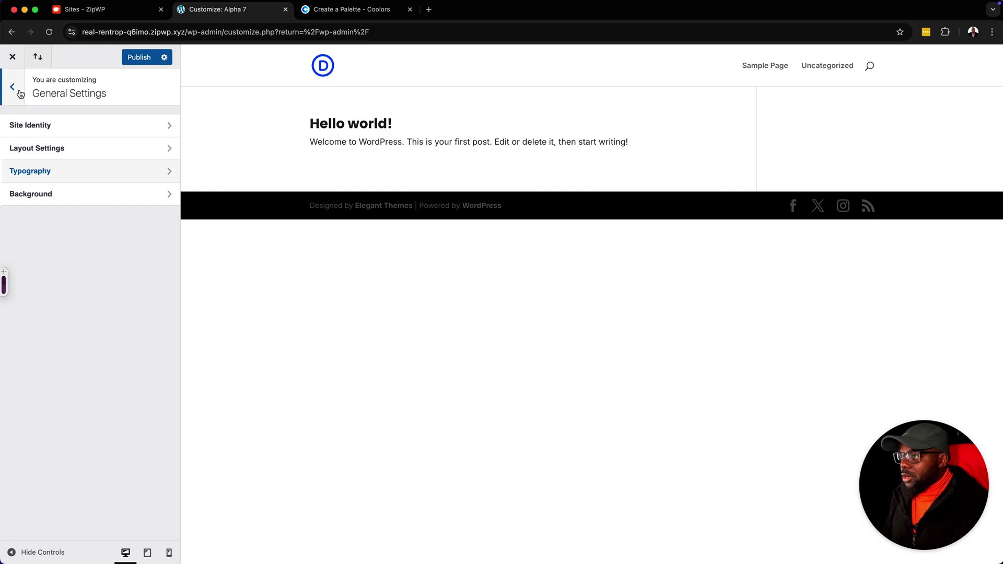
click(136, 58)
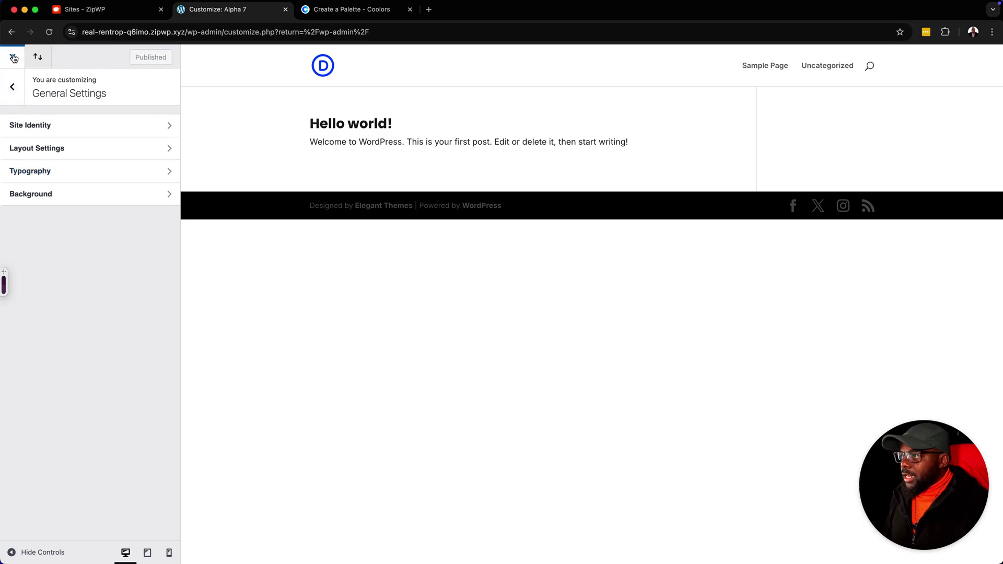
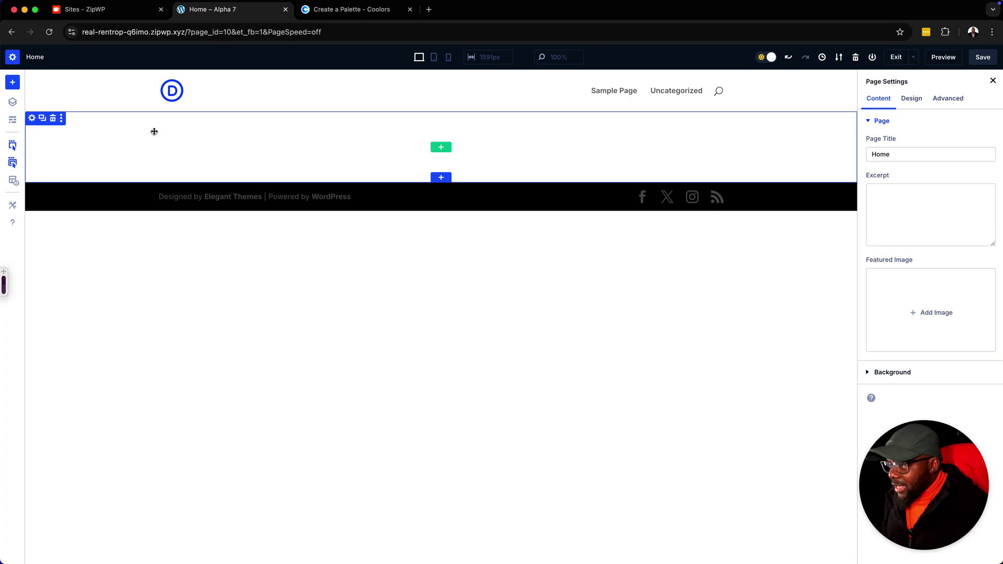
- Enable the admin bar in the Divi builder settings for the Home page, save the page and close the settings
click(13, 207)
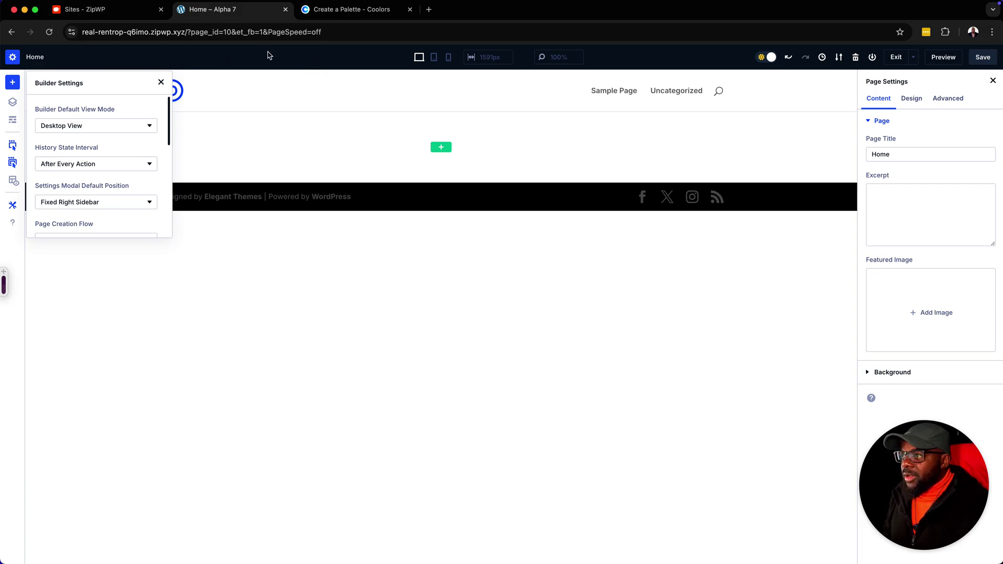
scroll(147, 170, down, 5)
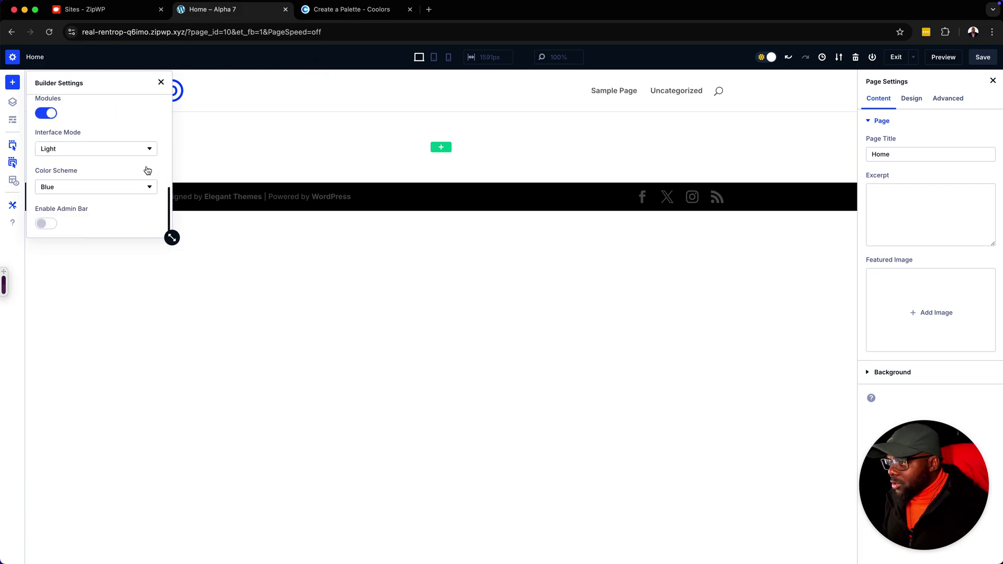
click(51, 225)
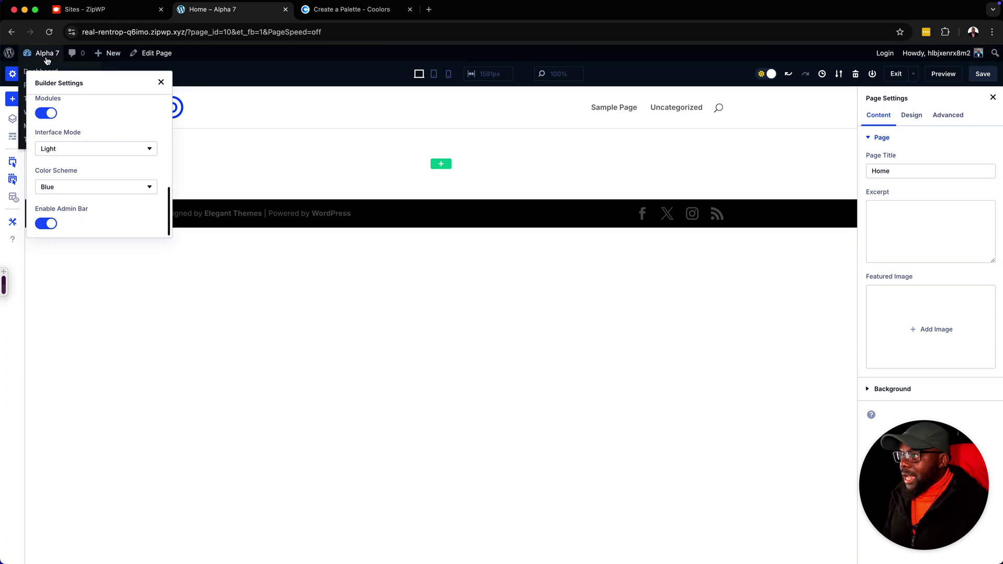
mouse_move(120, 57)
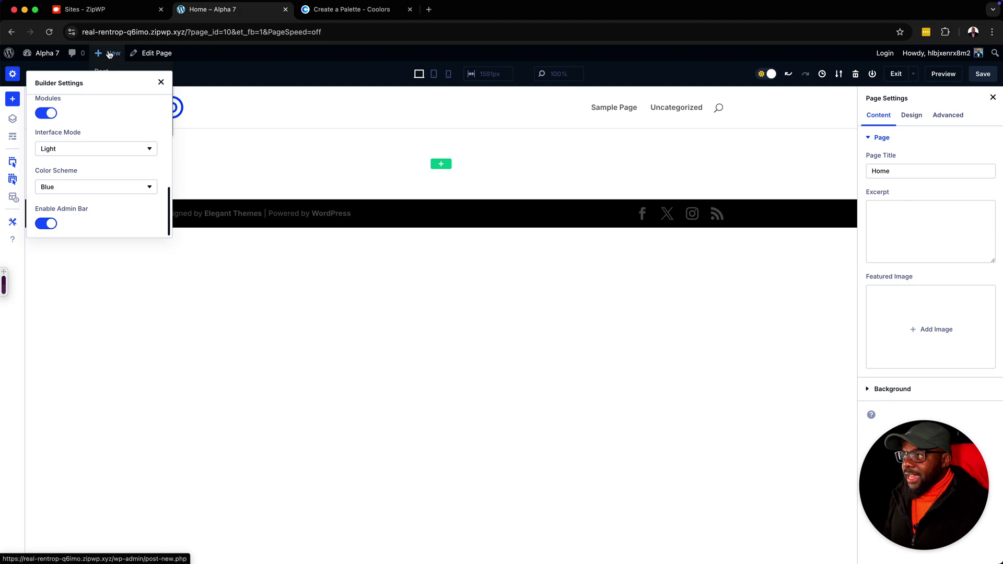
click(983, 74)
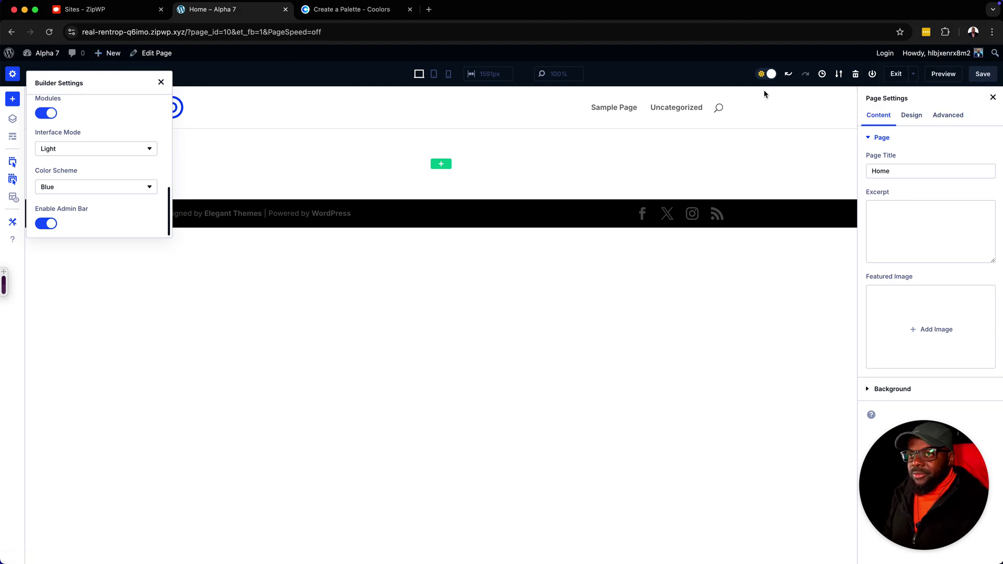
click(161, 83)
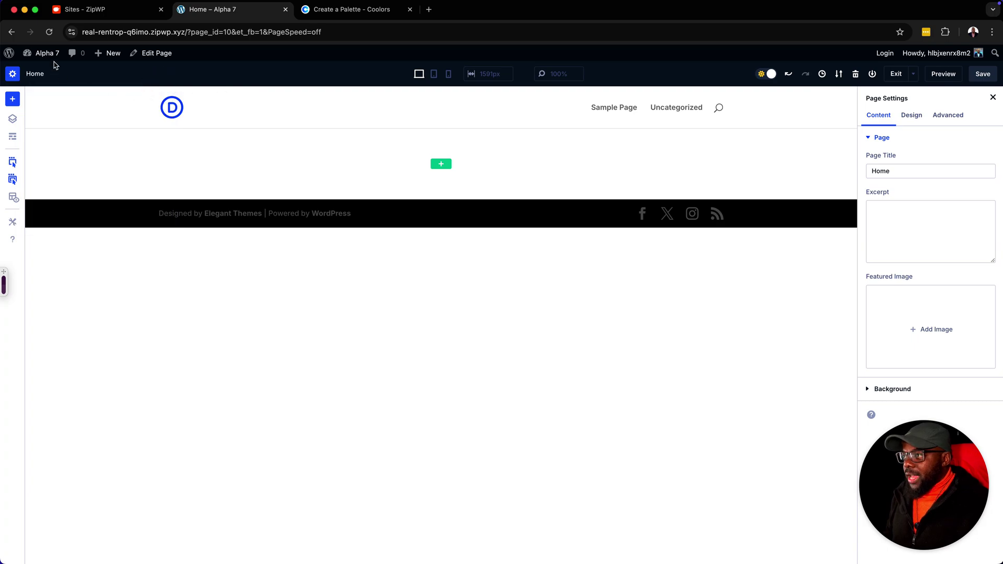
- Create a new page titled "Contact", open it in the Divi Builder and publish it
mouse_move(94, 56)
click(101, 99)
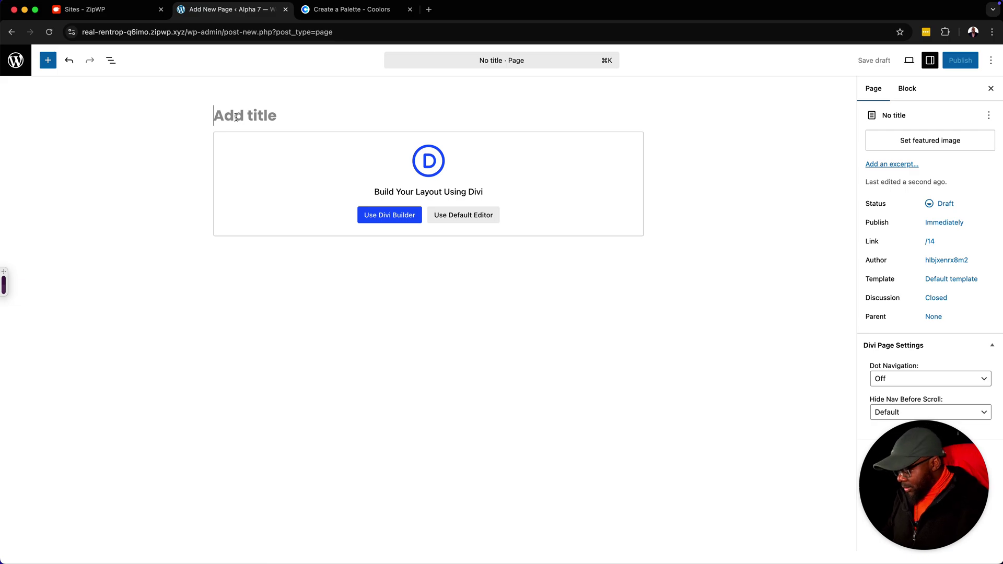
text(Contact)
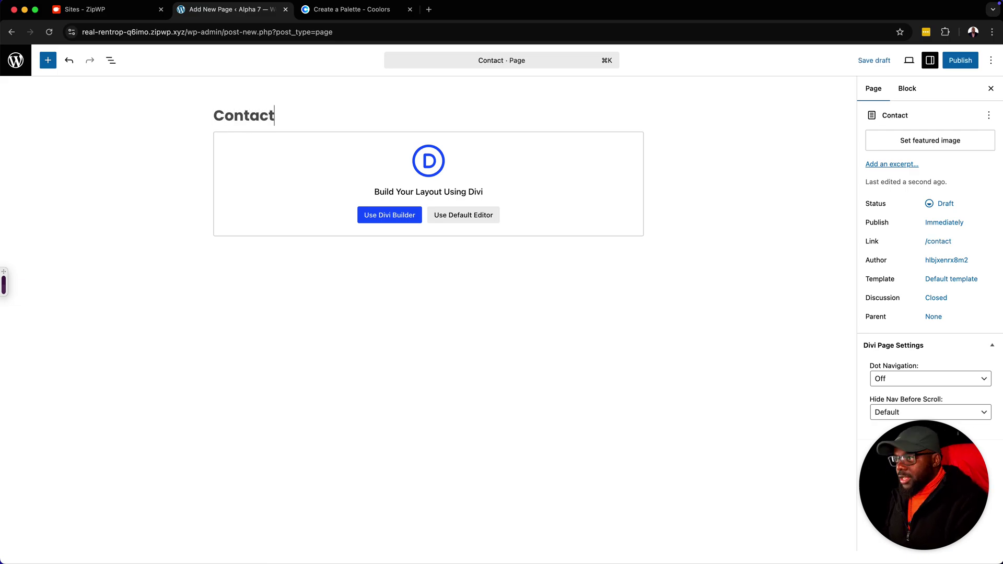
click(409, 220)
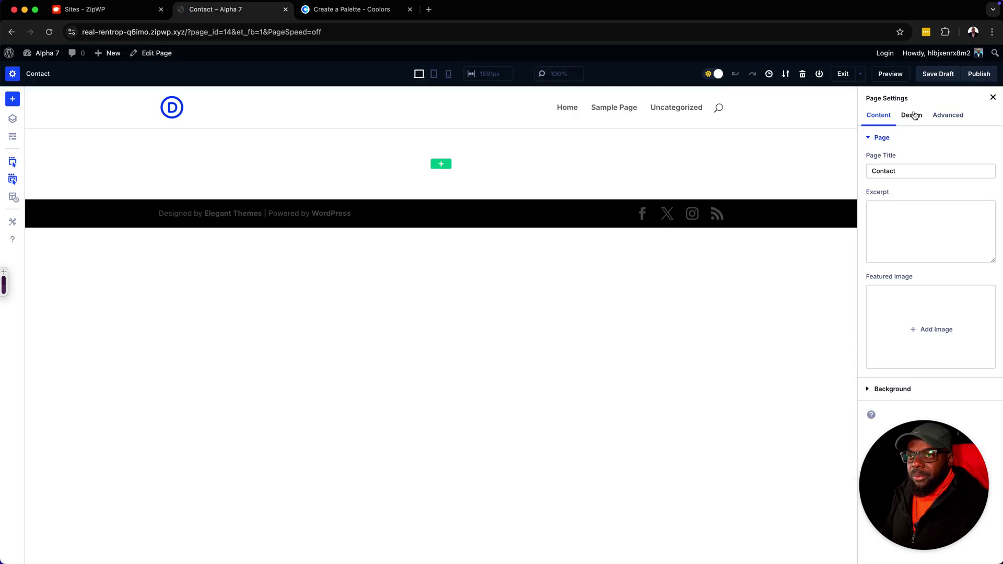
click(978, 74)
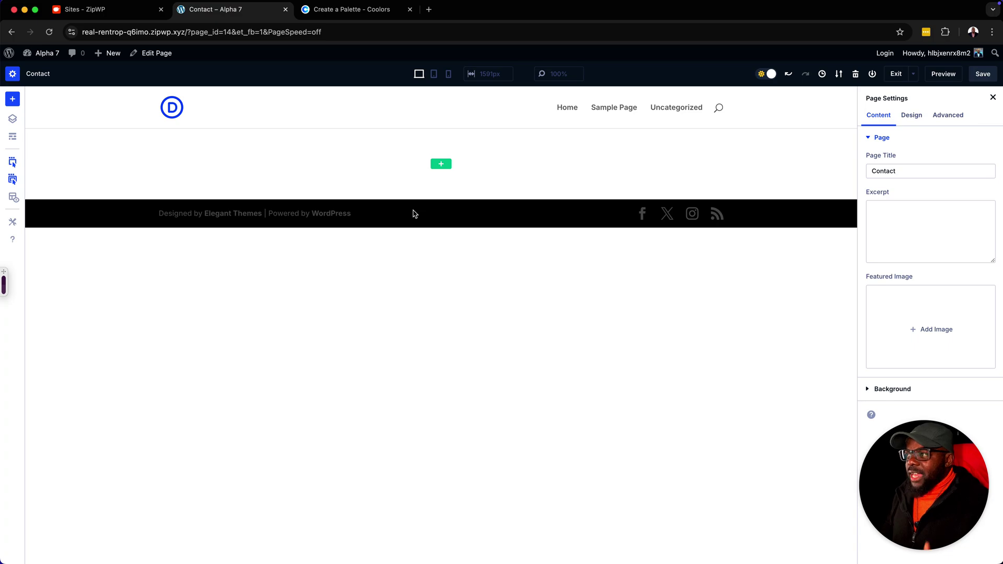
- Make the site's homepage display a static page, with Home as the homepage, in the WordPress Reading settings and save the changes
mouse_move(47, 54)
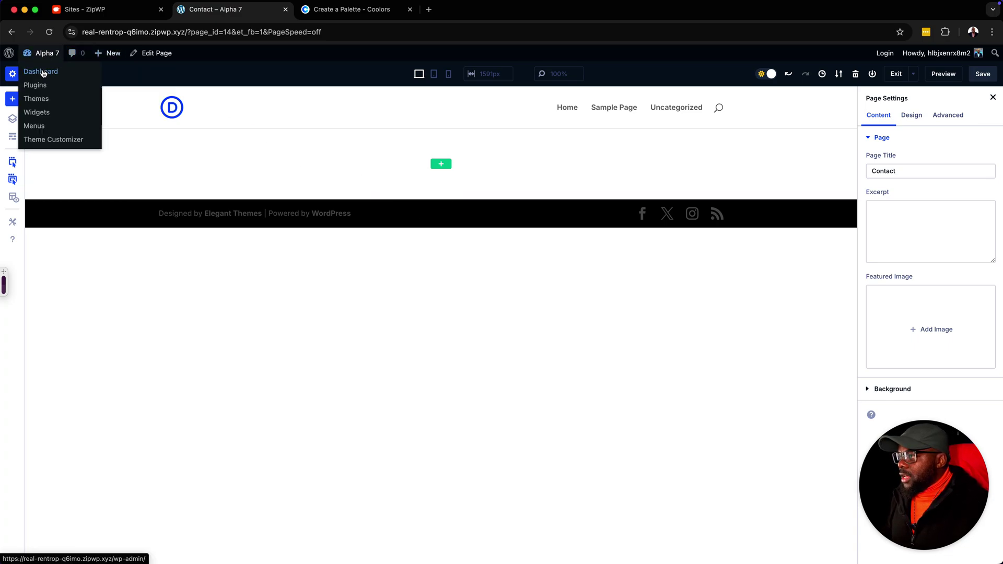
click(43, 73)
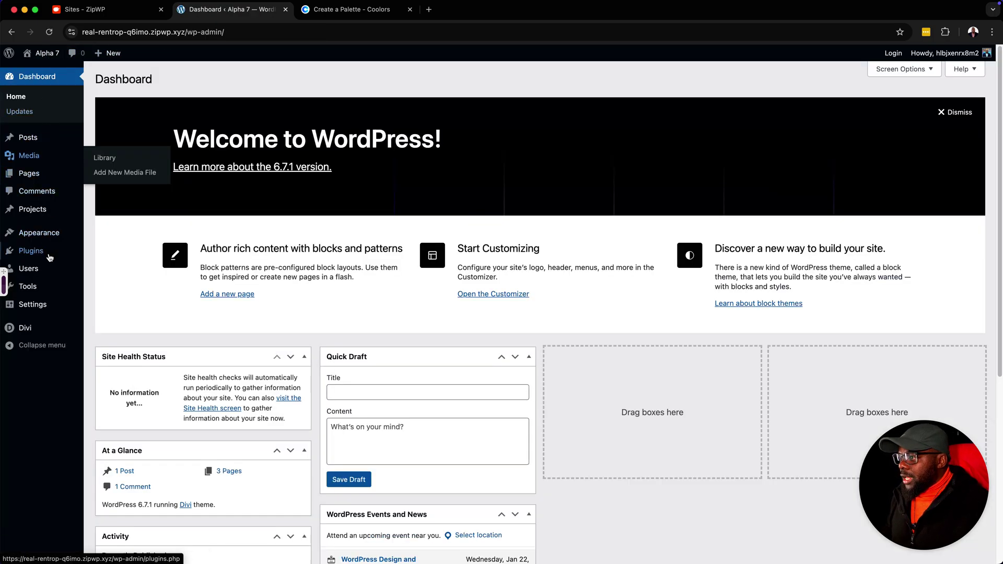
mouse_move(54, 236)
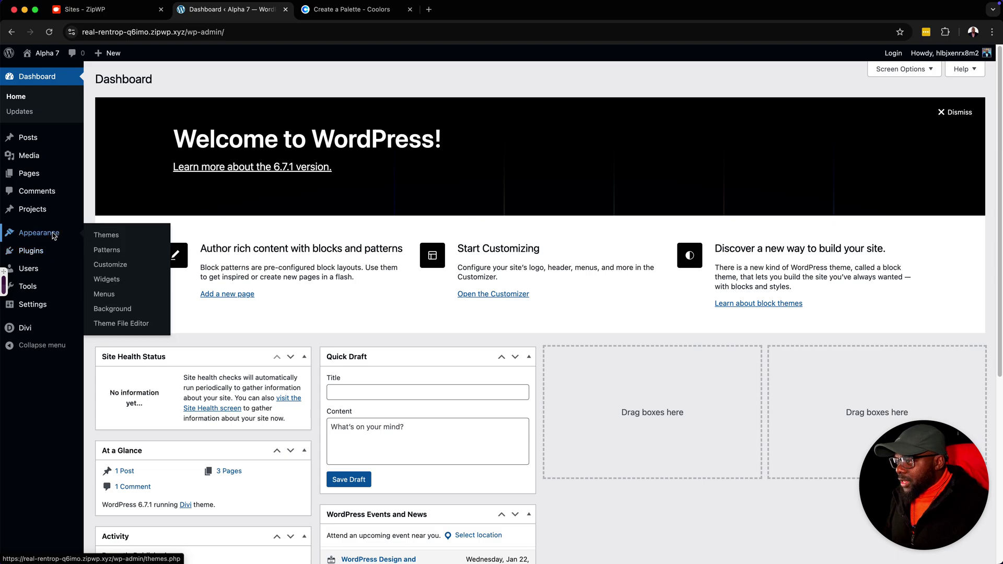
mouse_move(45, 312)
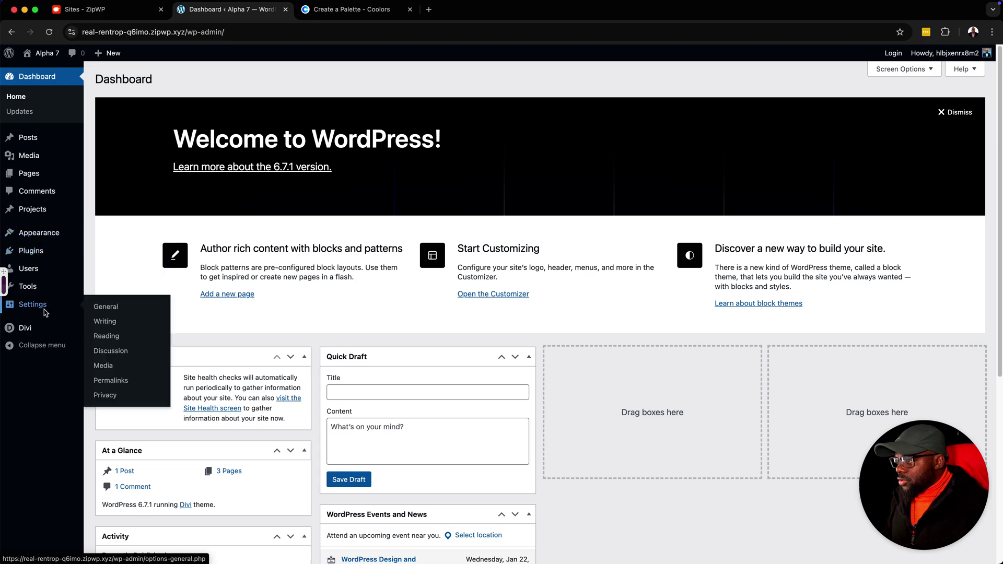
click(106, 336)
click(215, 124)
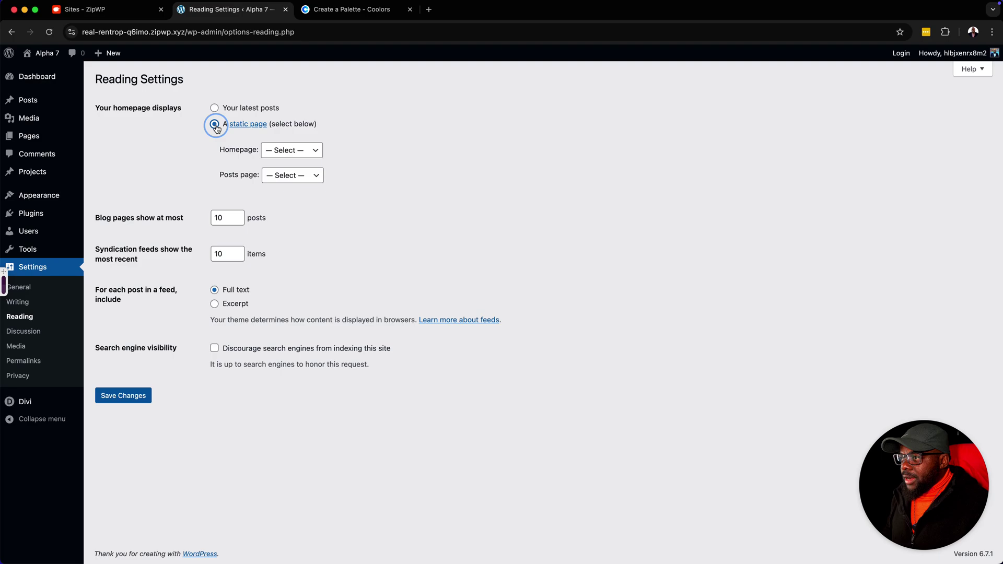
click(294, 151)
click(292, 175)
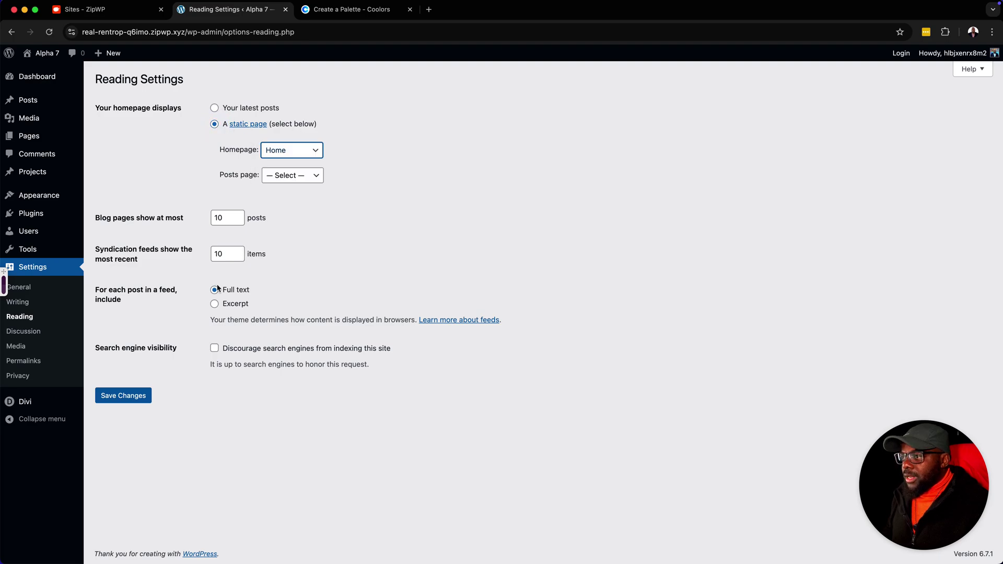
click(136, 396)
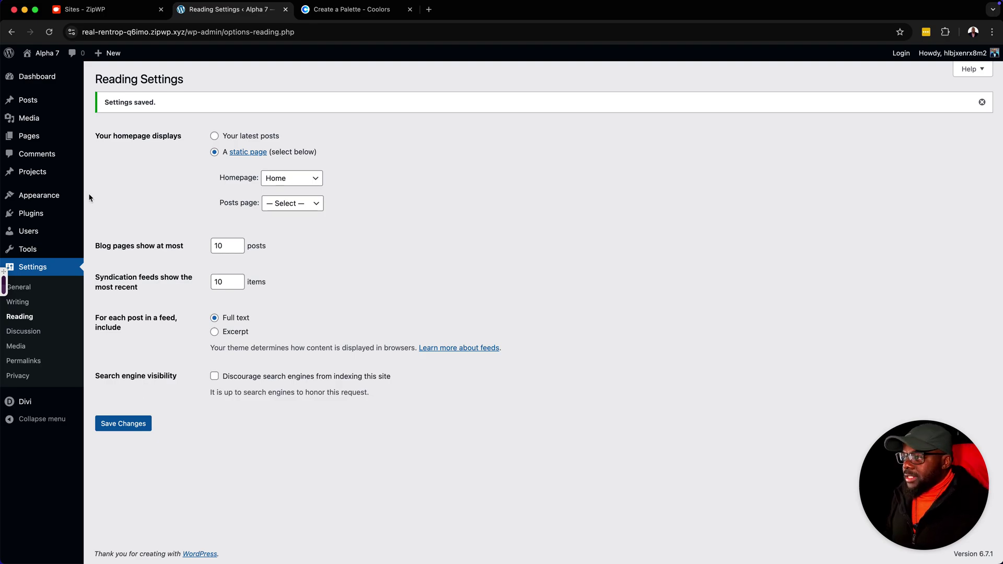
mouse_move(58, 199)
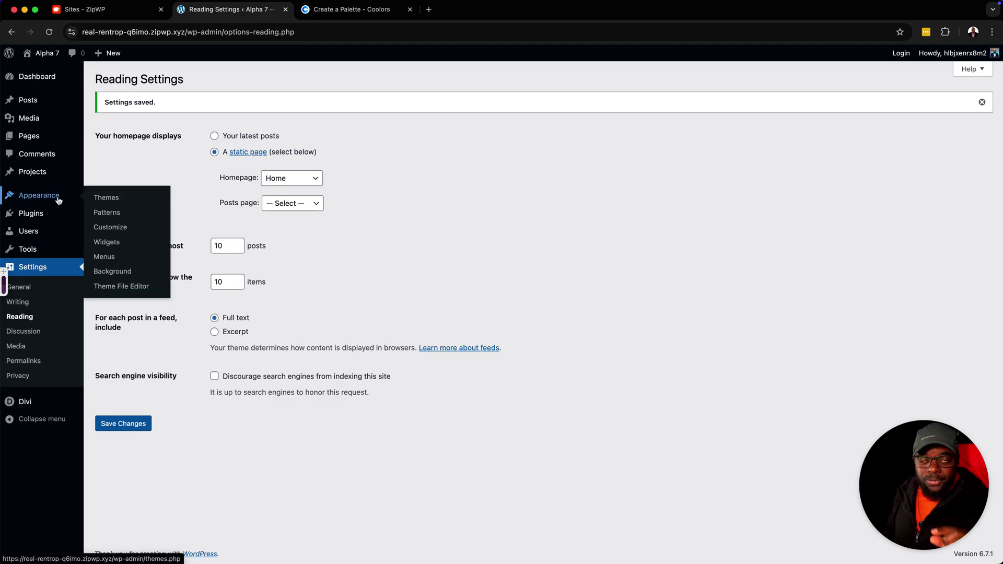
- Create a navigation menu named "main menu" and assign it to the Primary Menu display location
click(112, 259)
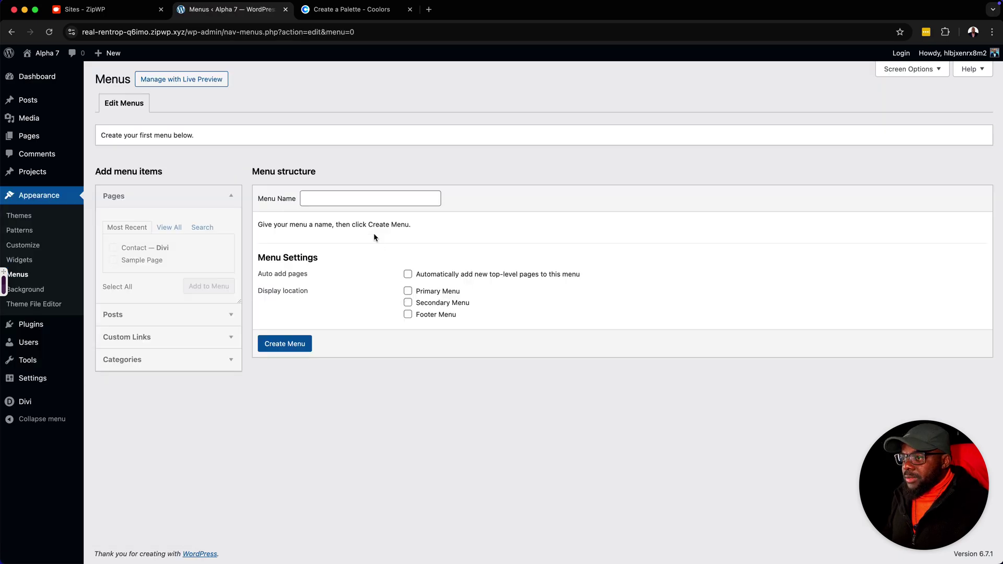
click(359, 199)
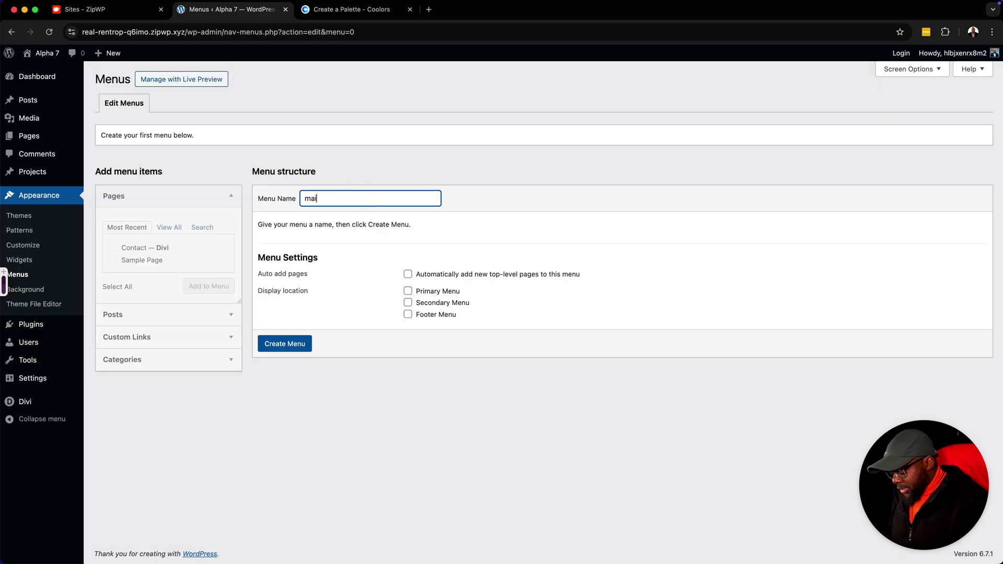
text(main menu)
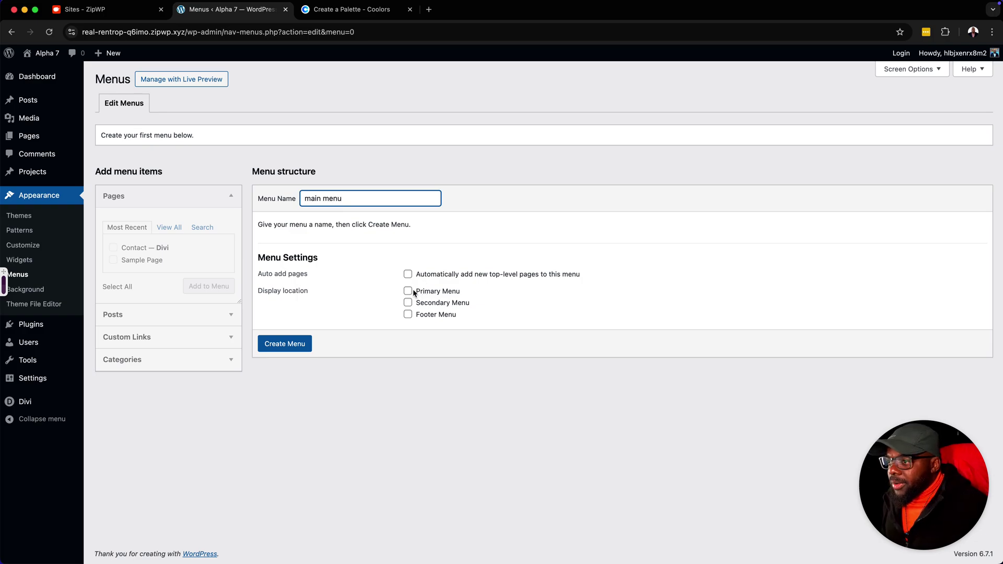
click(408, 290)
click(285, 343)
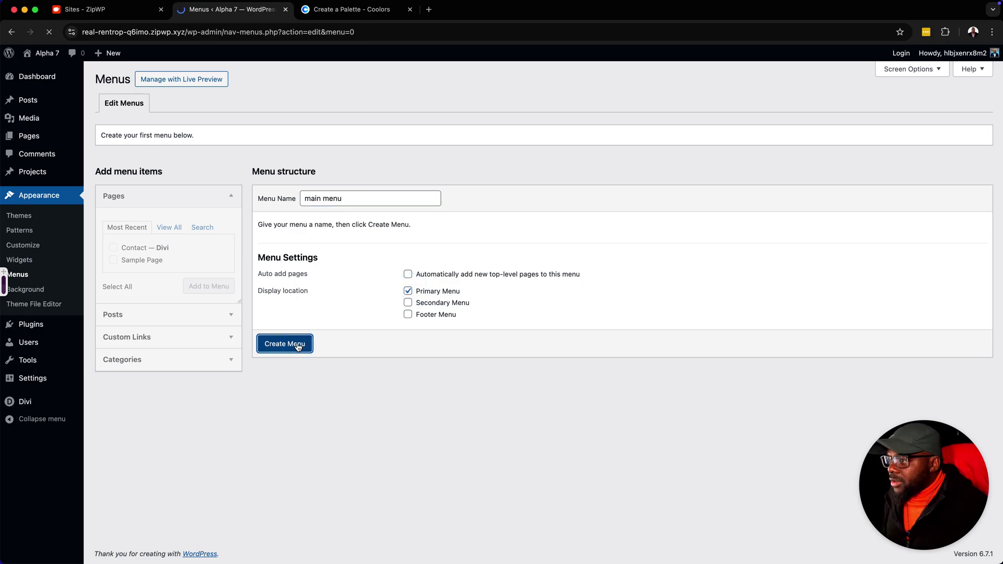
- Add the Home and Contact pages to the main menu and save the menu
click(163, 228)
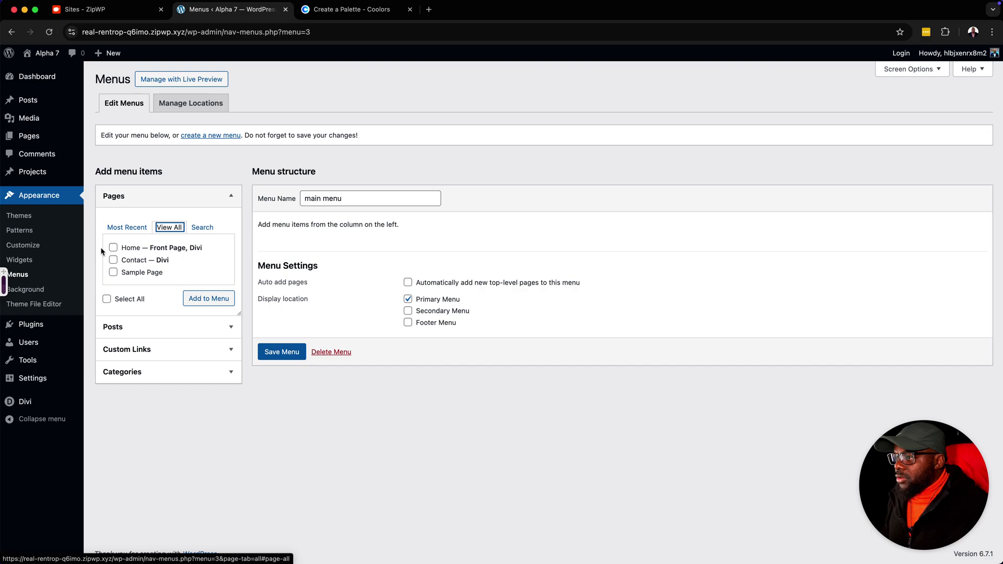
click(111, 247)
click(113, 259)
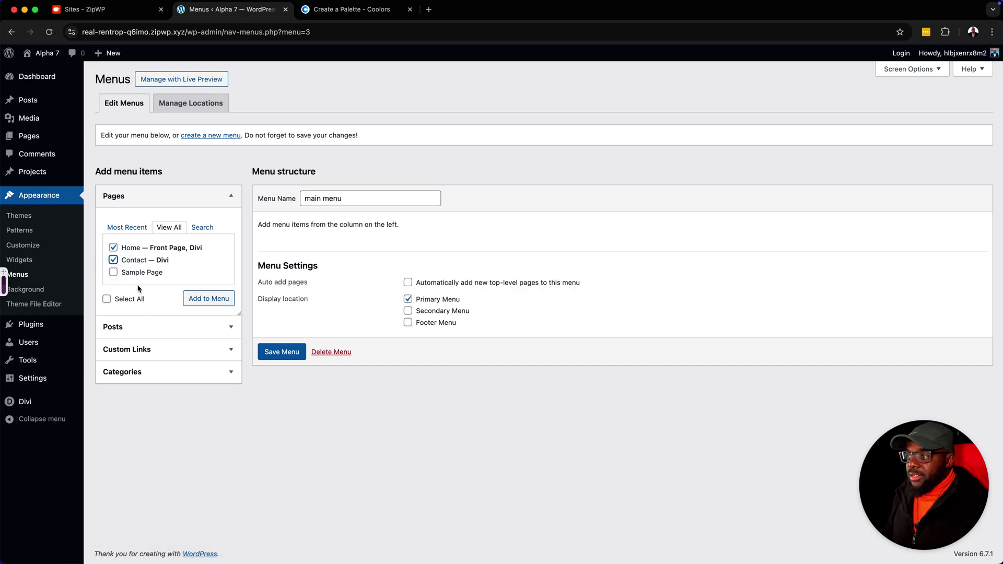
click(211, 299)
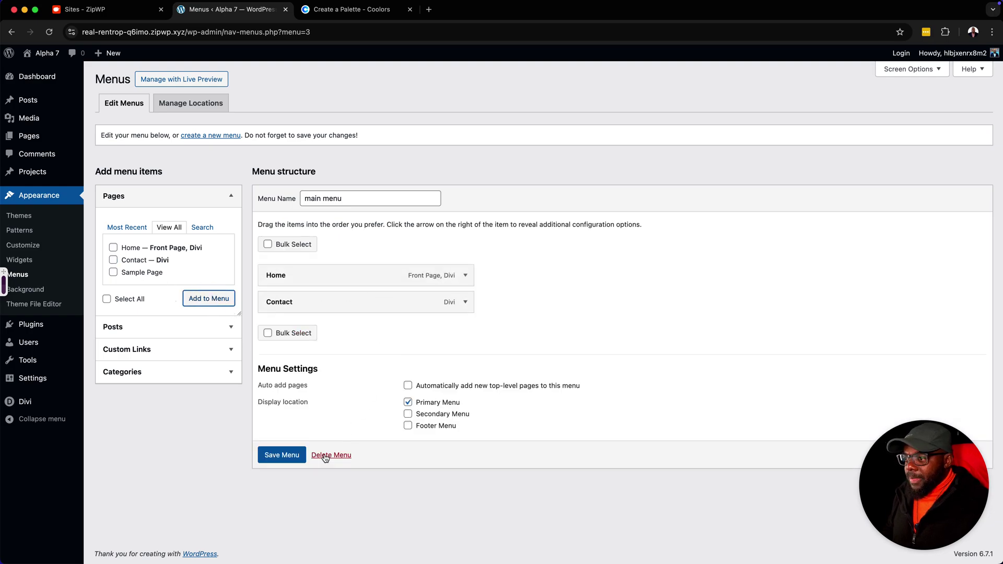
click(294, 461)
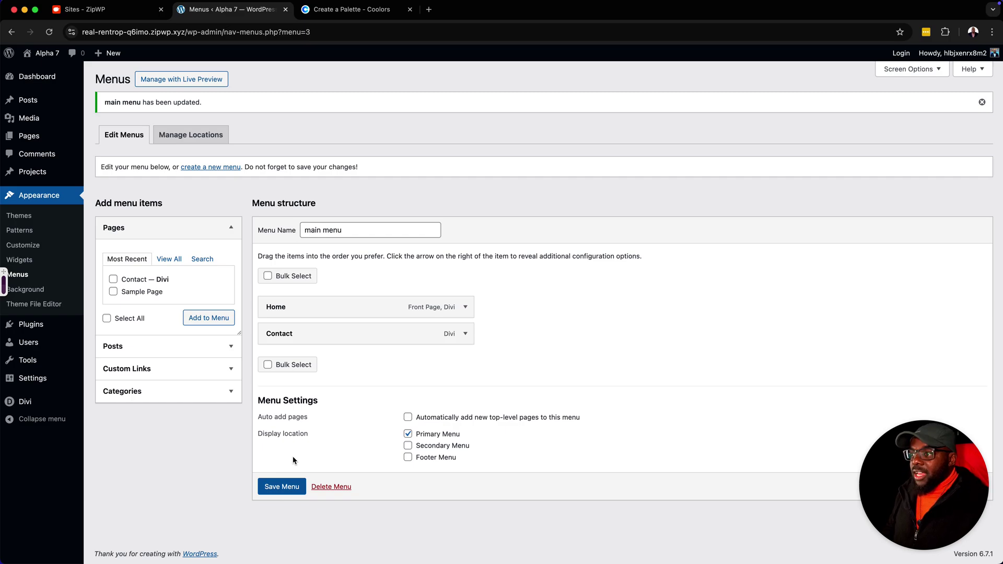
- Open the live site in a separate browser tab to check its header navigation, and return to the Menus admin page
mouse_move(45, 52)
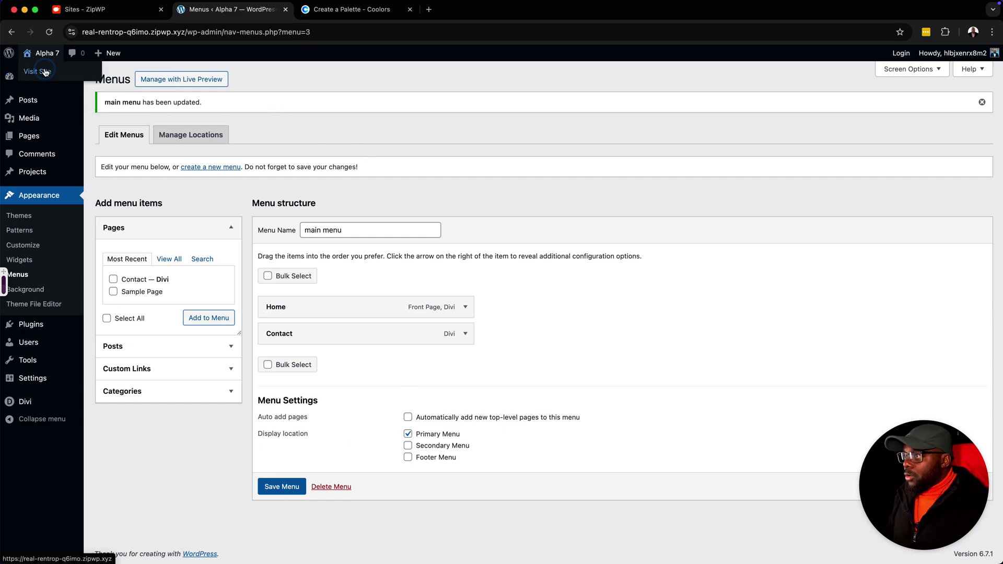
super+click(45, 72)
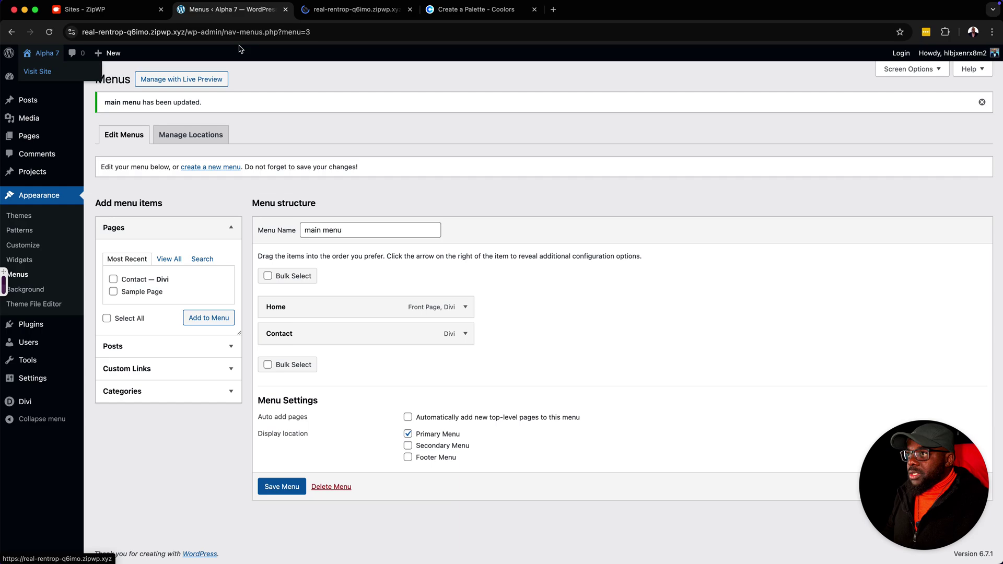
click(358, 10)
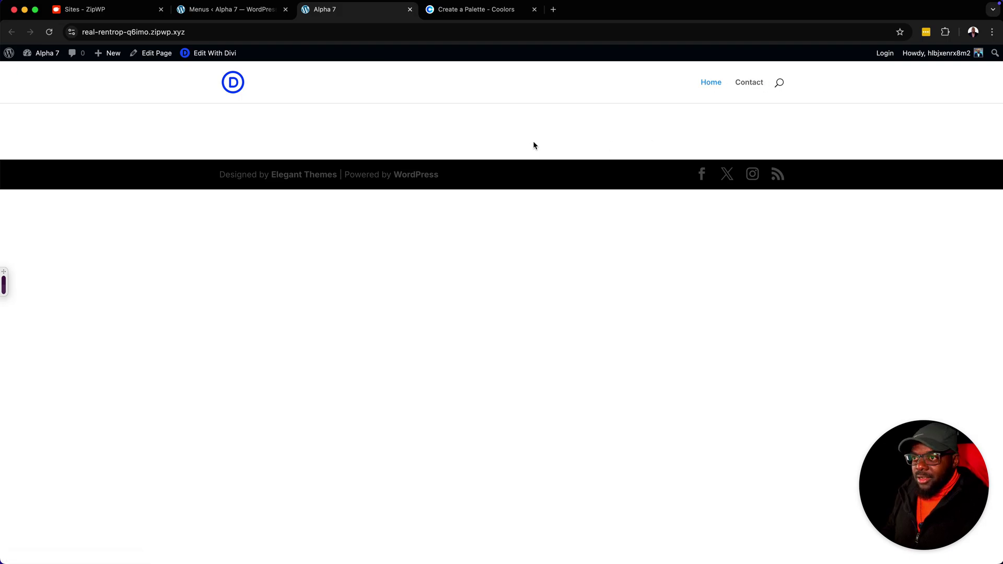
click(239, 10)
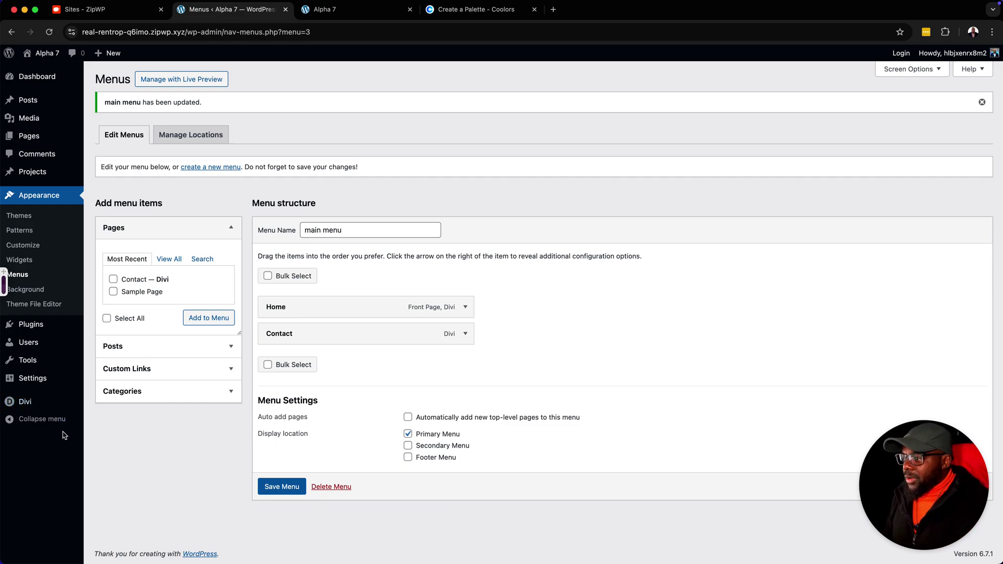
mouse_move(32, 404)
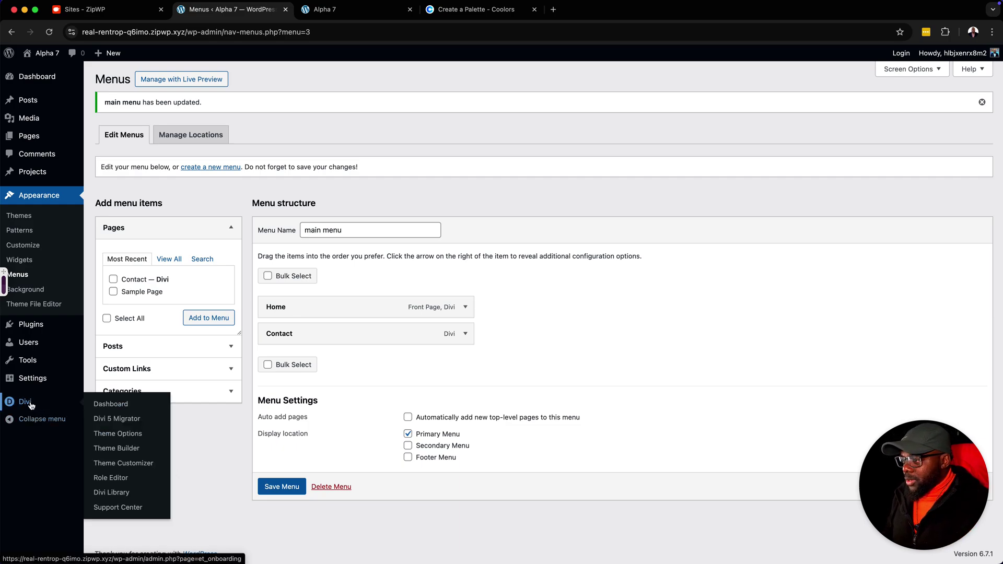
click(135, 463)
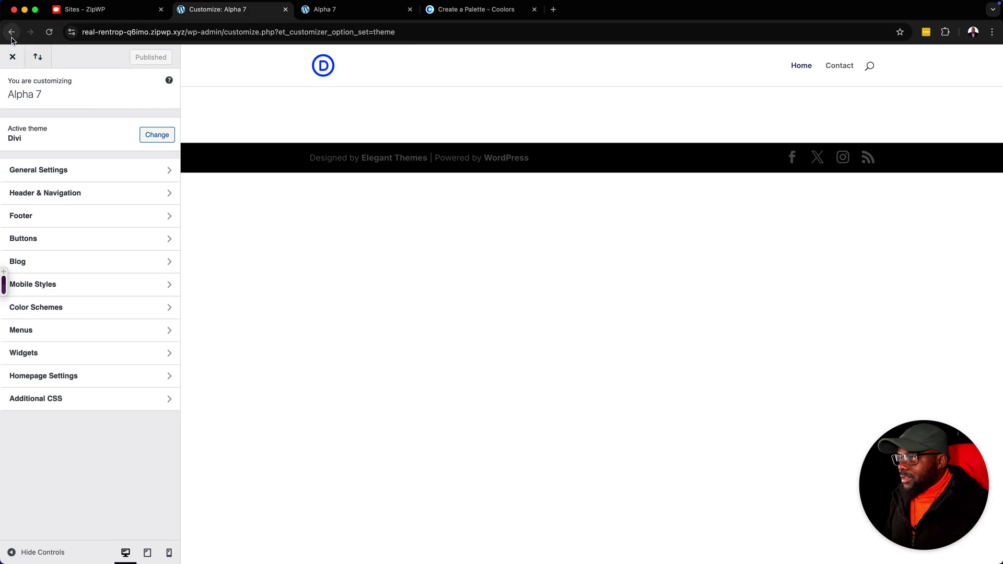
click(11, 32)
- Open the Divi Theme Options, switch to Coolors, change the black palette color to shade F5F5F5 and copy its hex code
mouse_move(44, 401)
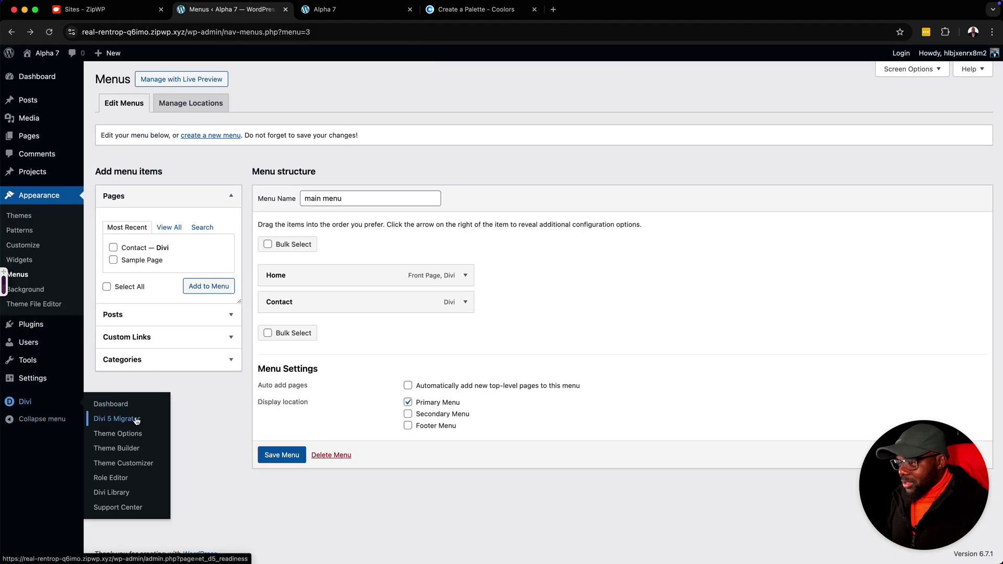
click(130, 434)
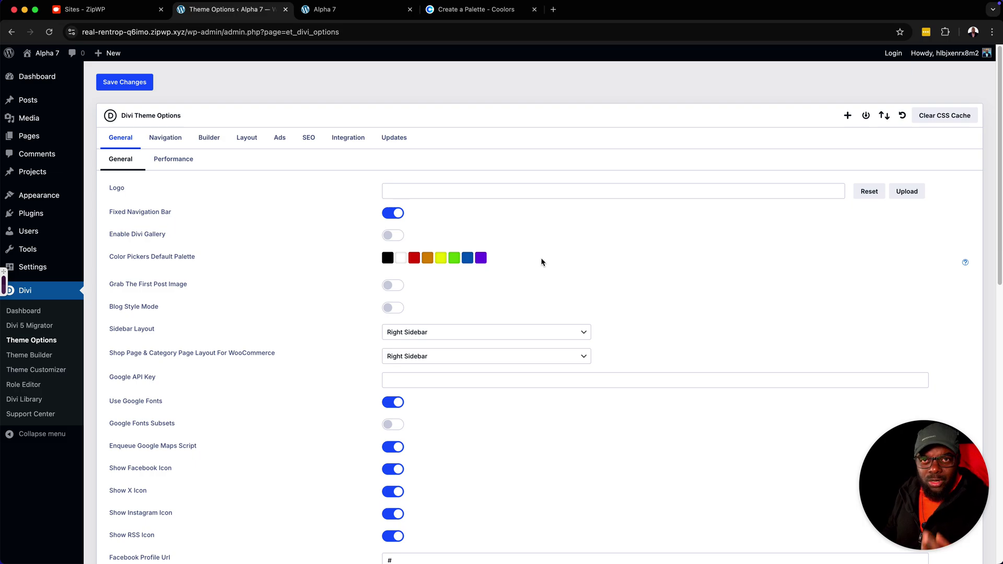
click(492, 11)
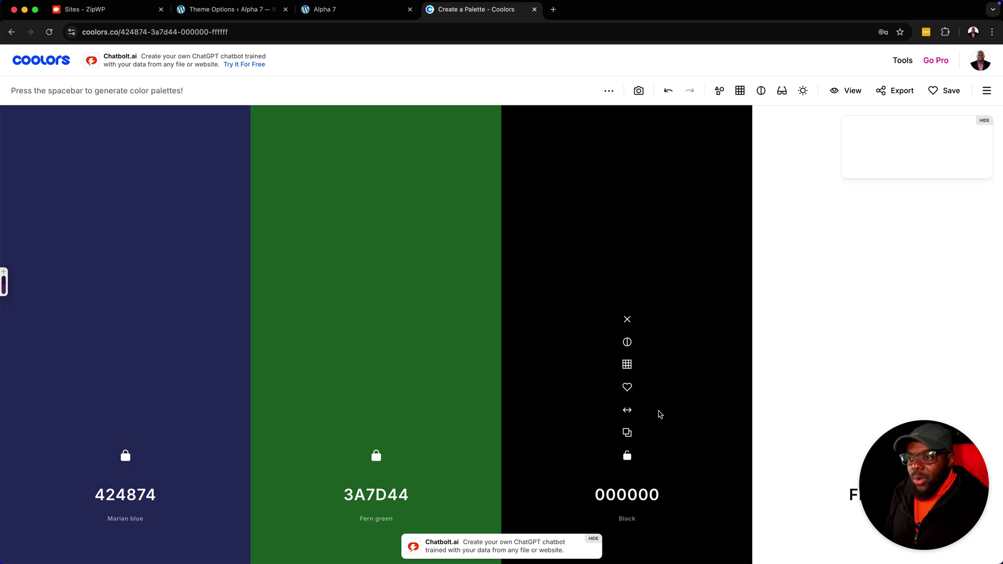
click(626, 365)
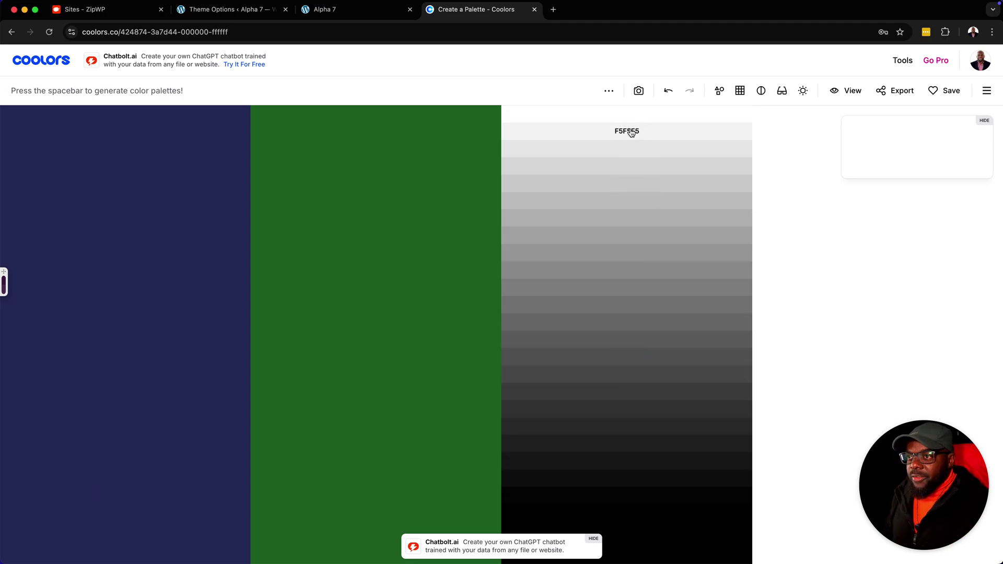
click(655, 135)
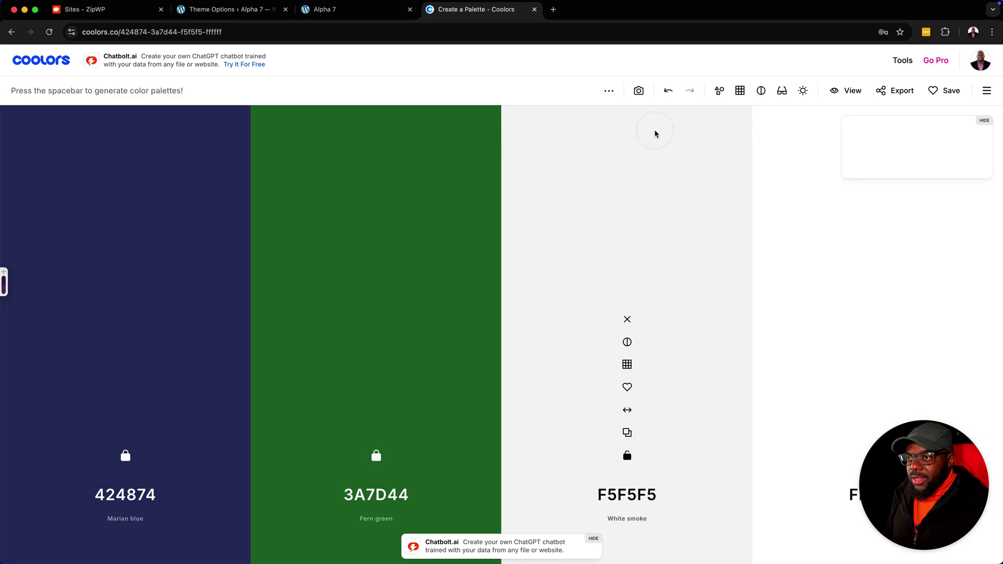
click(627, 432)
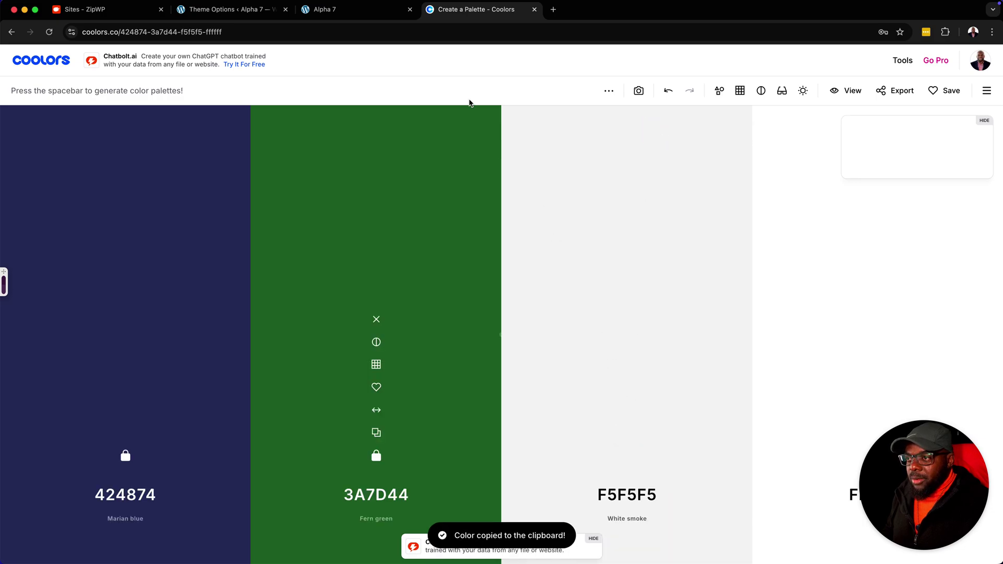
- Back in the Divi Theme Options, set the first color picker default palette color to #ffffff and the second to #f5f5f5
click(261, 10)
click(387, 259)
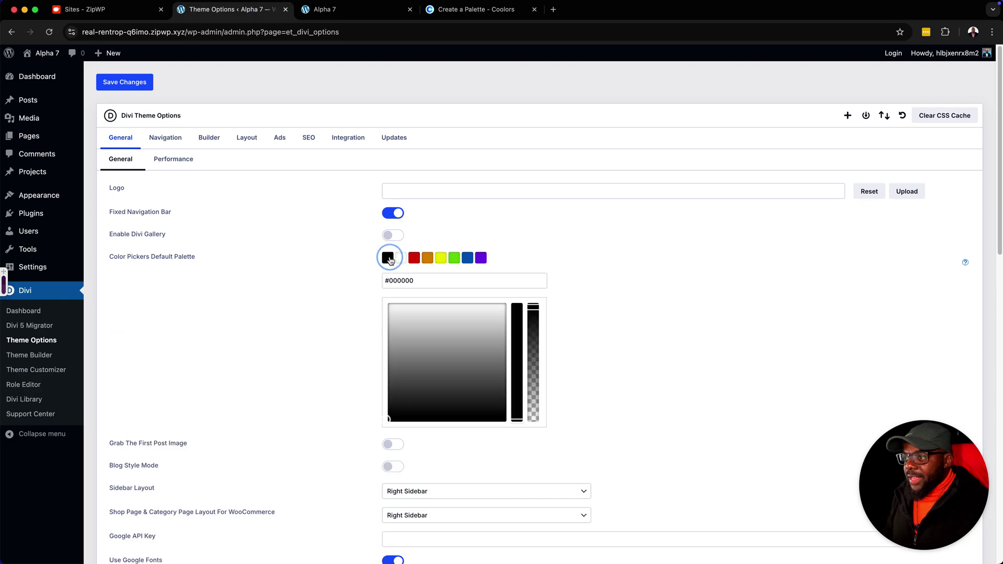
click(419, 282)
double_click(418, 282)
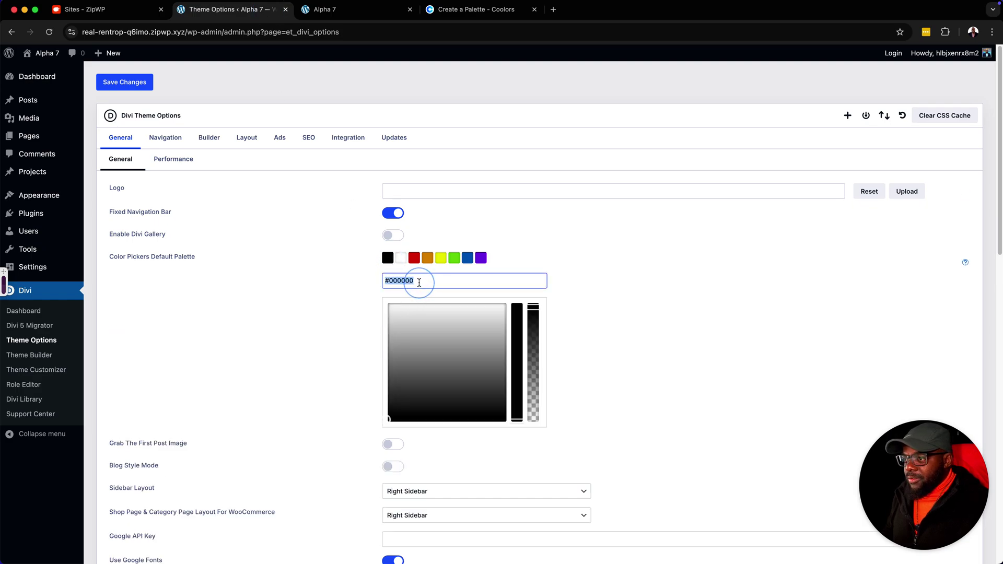
key(super+v)
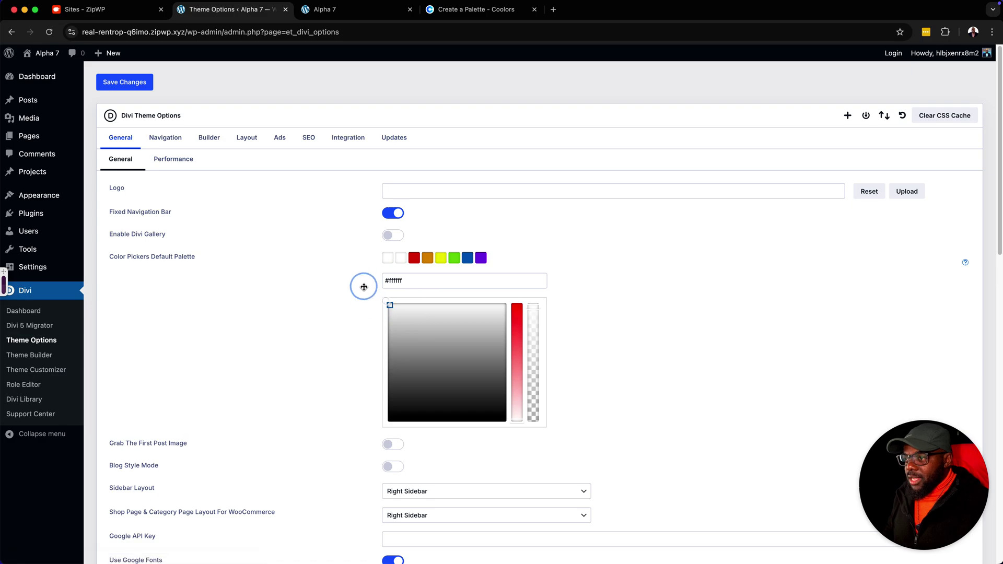
click(412, 285)
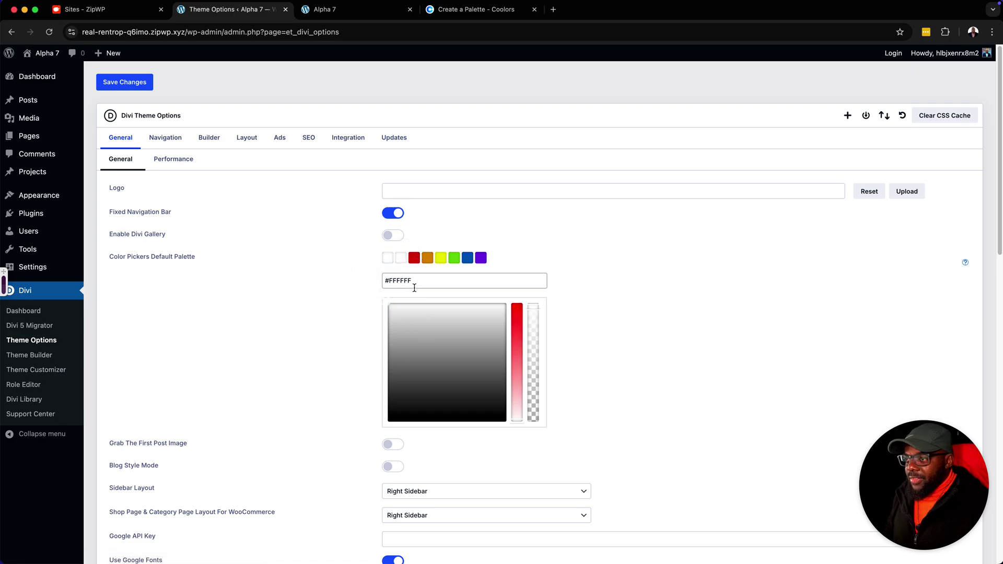
double_click(417, 282)
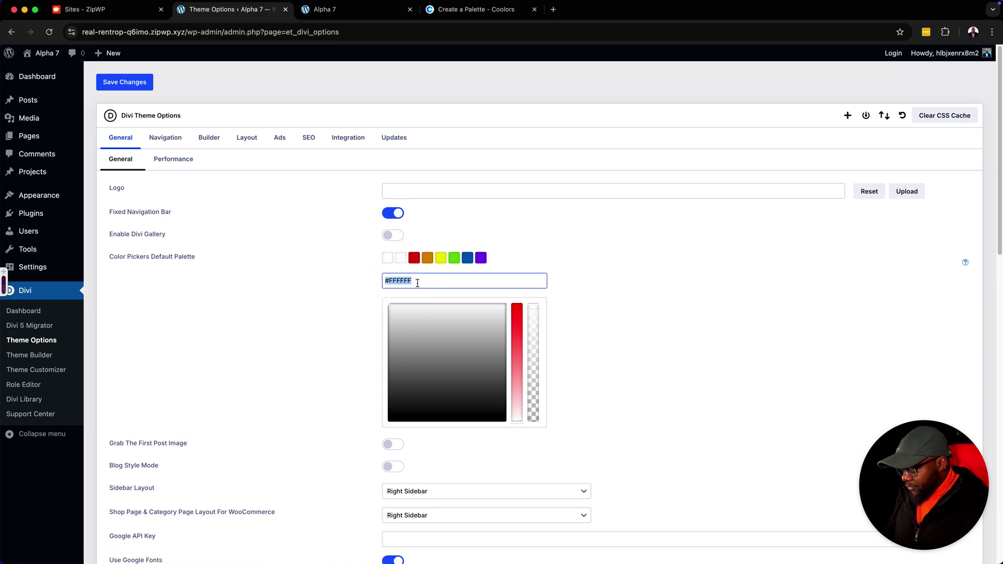
key(super+v)
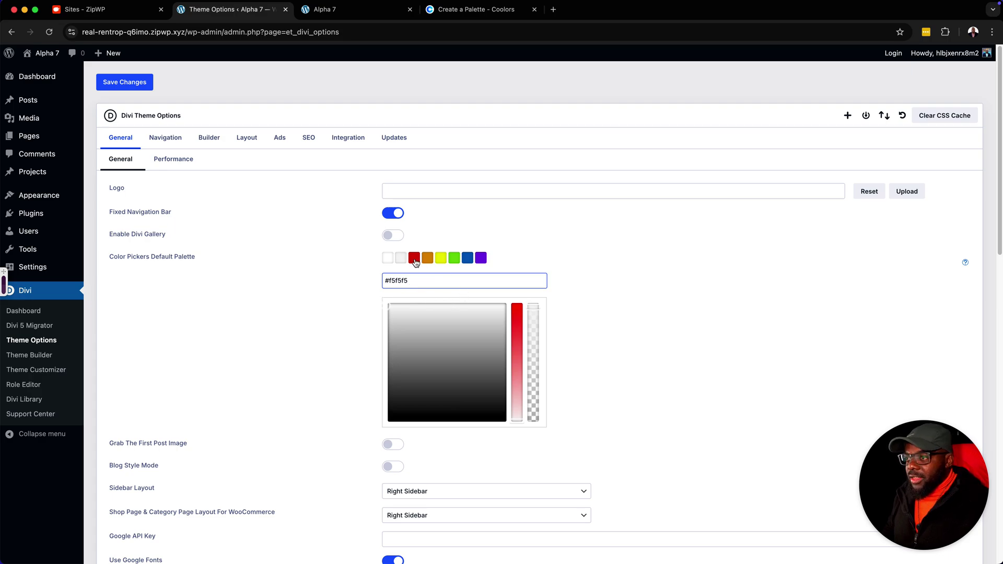
- Change the gray in the Coolors palette to shade EBEBEB, copy it and paste it as the third default palette color in the Theme Options
click(414, 259)
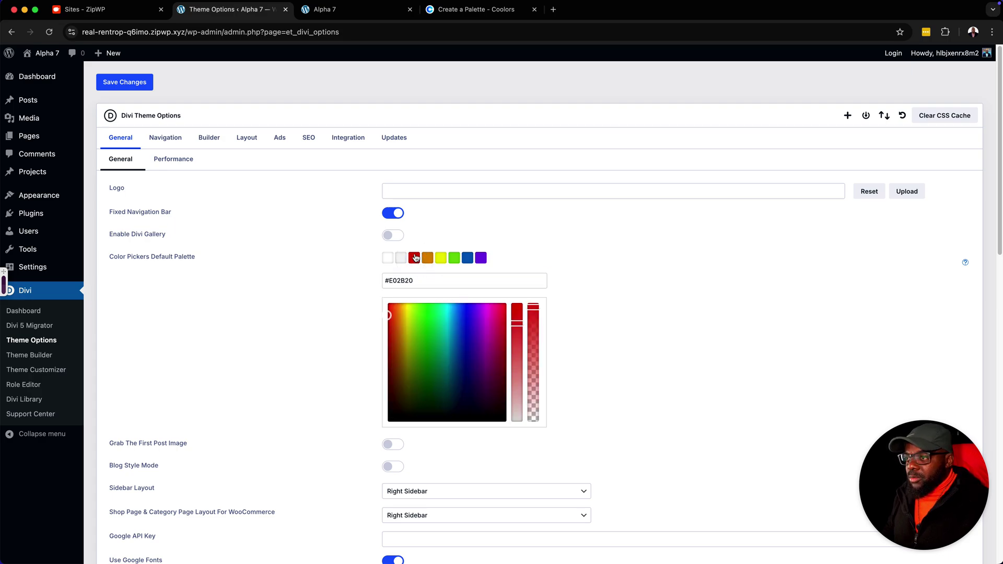
click(472, 9)
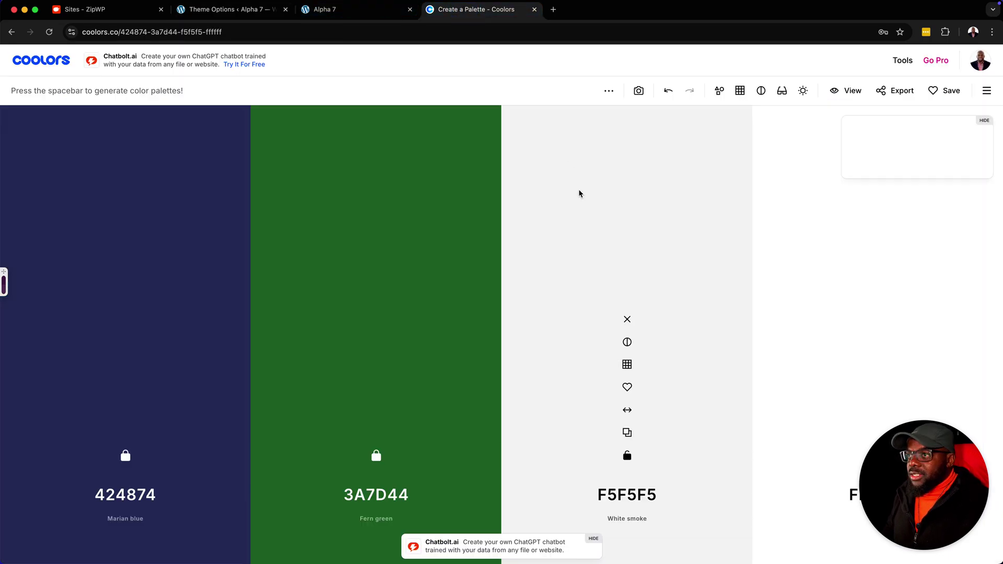
click(627, 364)
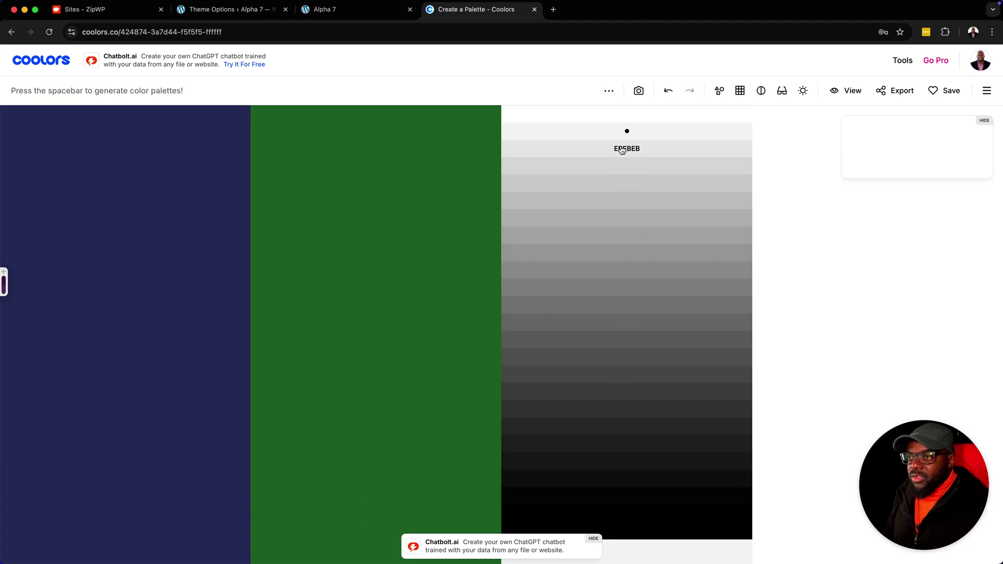
click(622, 150)
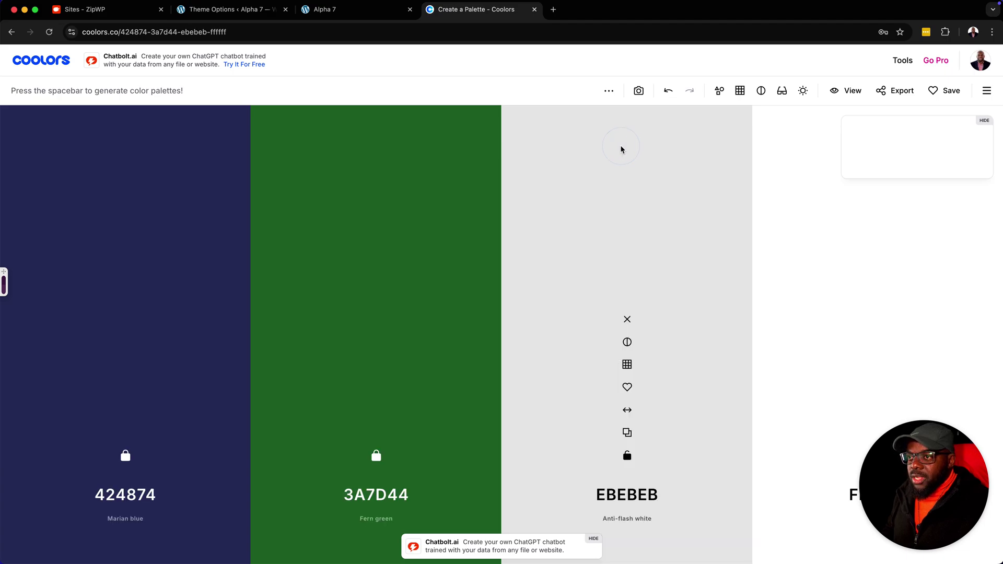
click(627, 433)
click(264, 10)
triple_click(418, 279)
key(super+v)
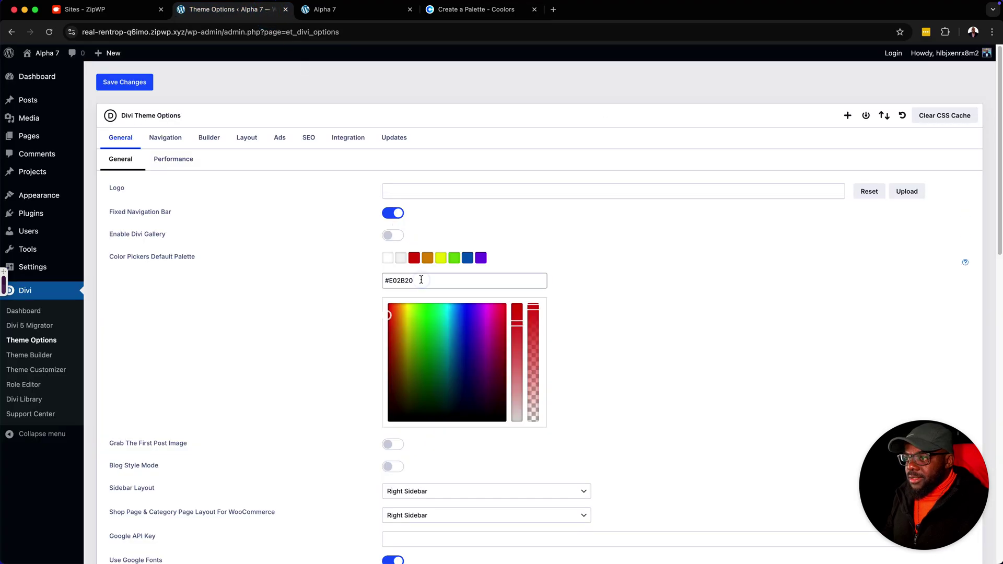
- Select the fourth default palette color in the Theme Options, switch to Coolors, change the gray to shade E0E0E0 and copy its hex code
click(427, 259)
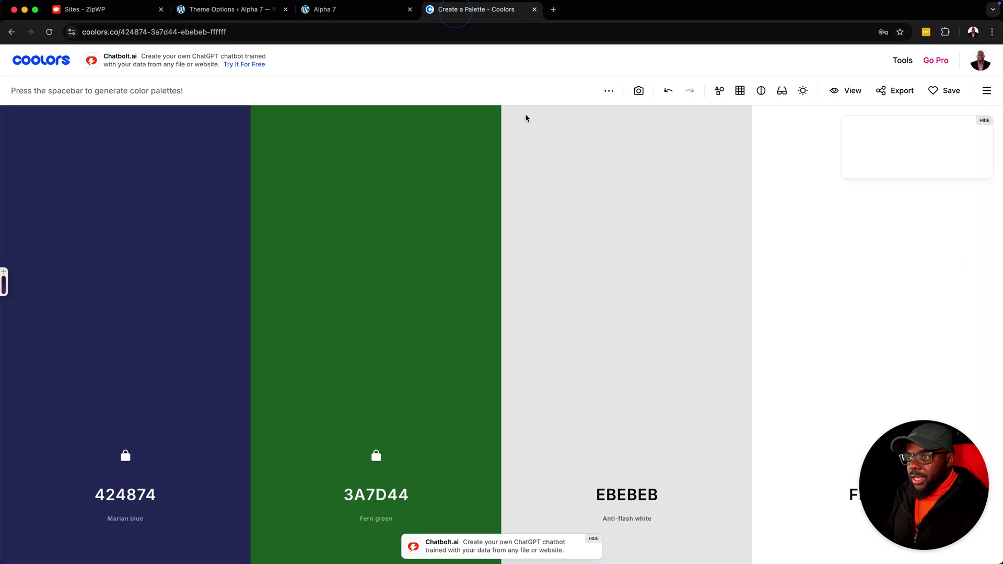
click(473, 10)
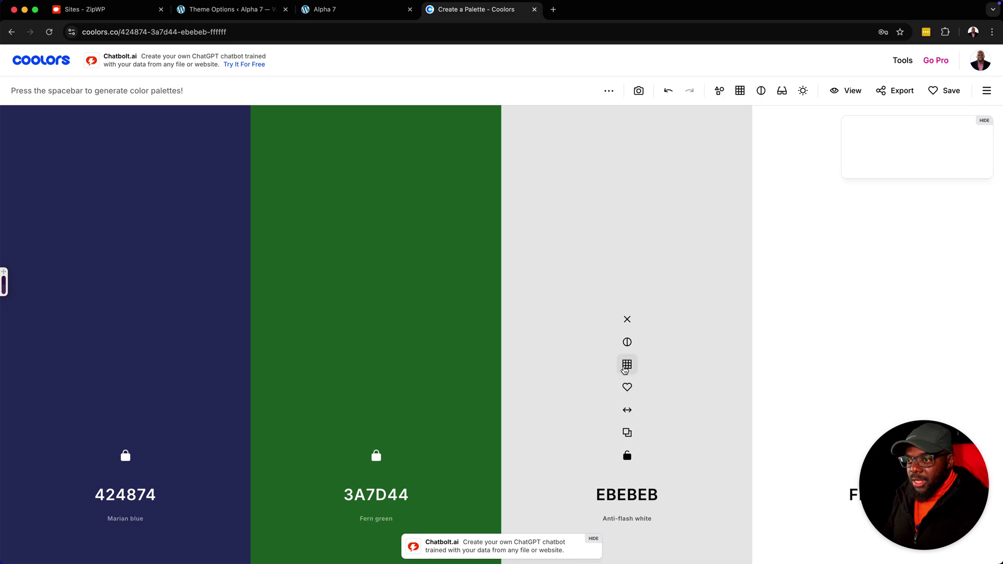
click(625, 368)
click(620, 165)
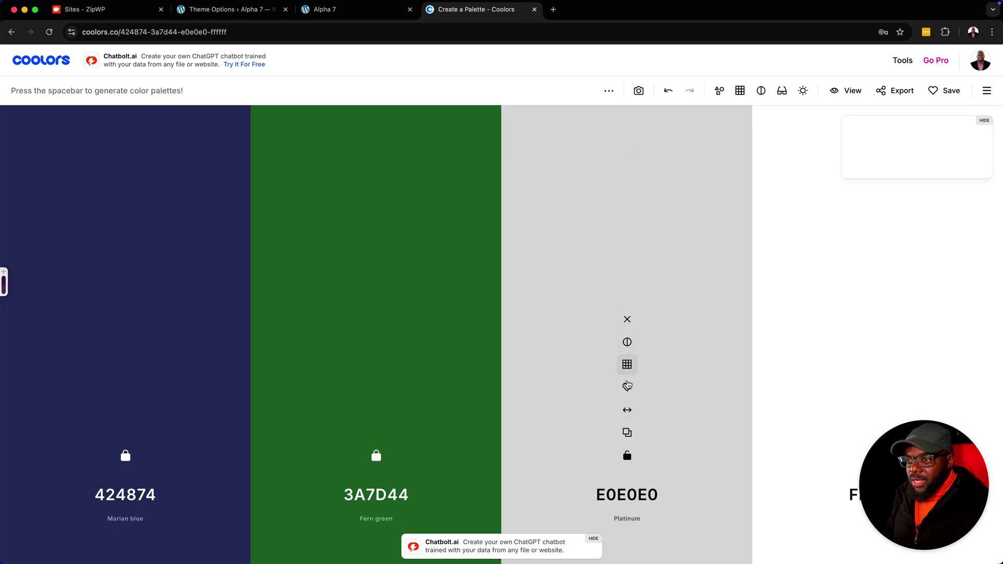
click(627, 432)
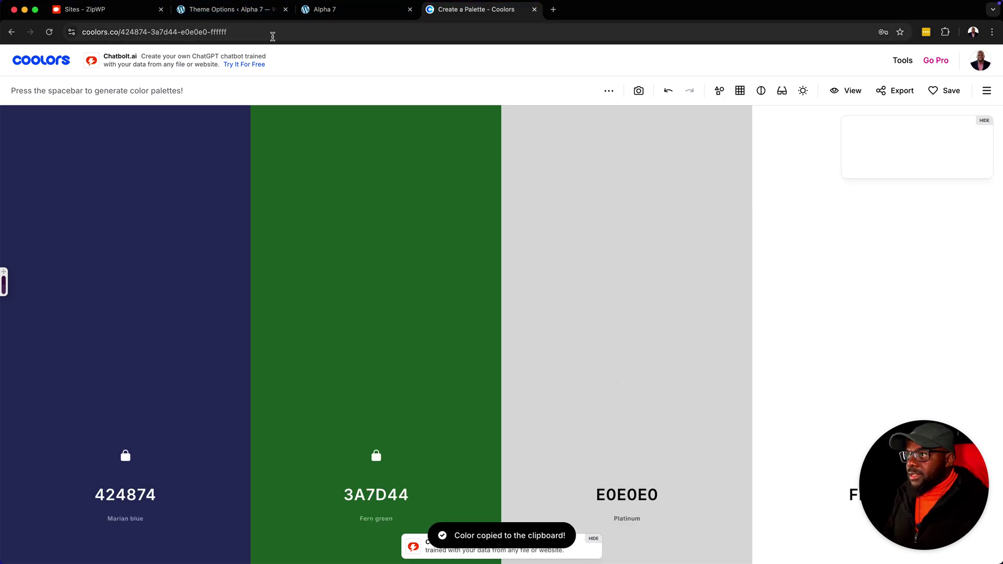
- Back in the Divi Theme Options, set the fourth color picker default palette color to #e0e0e0
click(229, 9)
click(449, 282)
key(super+v)
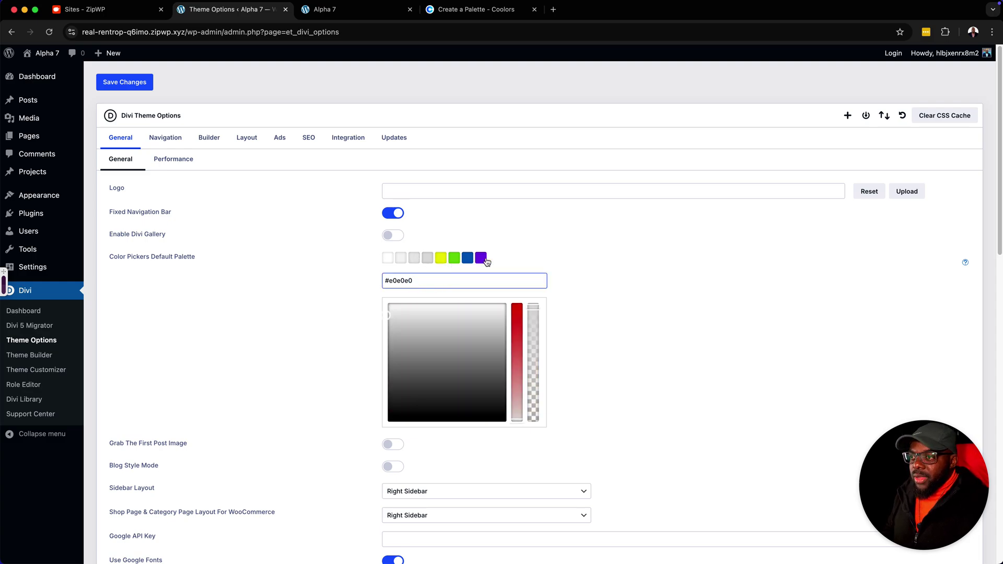
- Change the gray in the Coolors palette to shade 0A0A0A, copy it and paste it as the eighth default palette color in the Theme Options
click(475, 9)
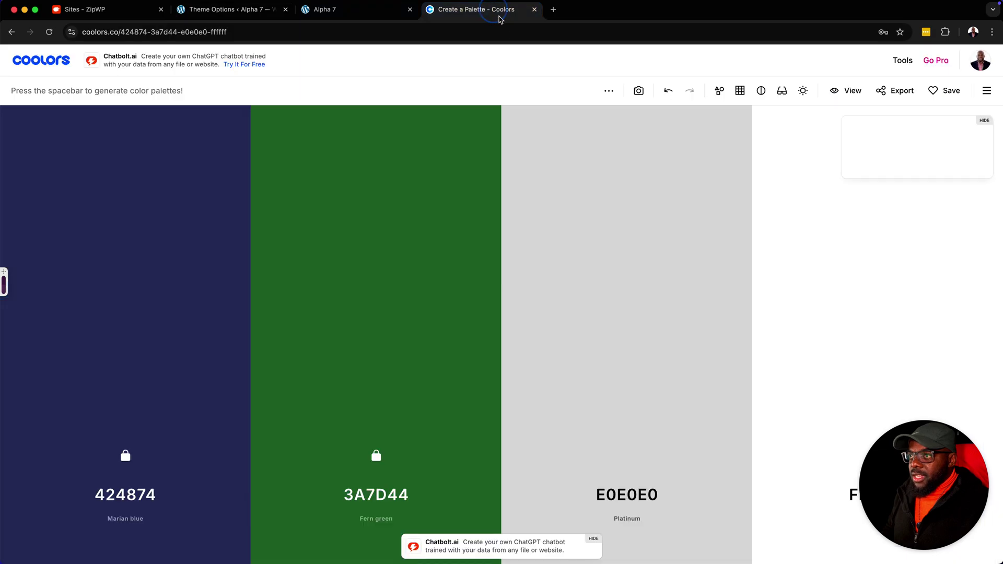
click(627, 364)
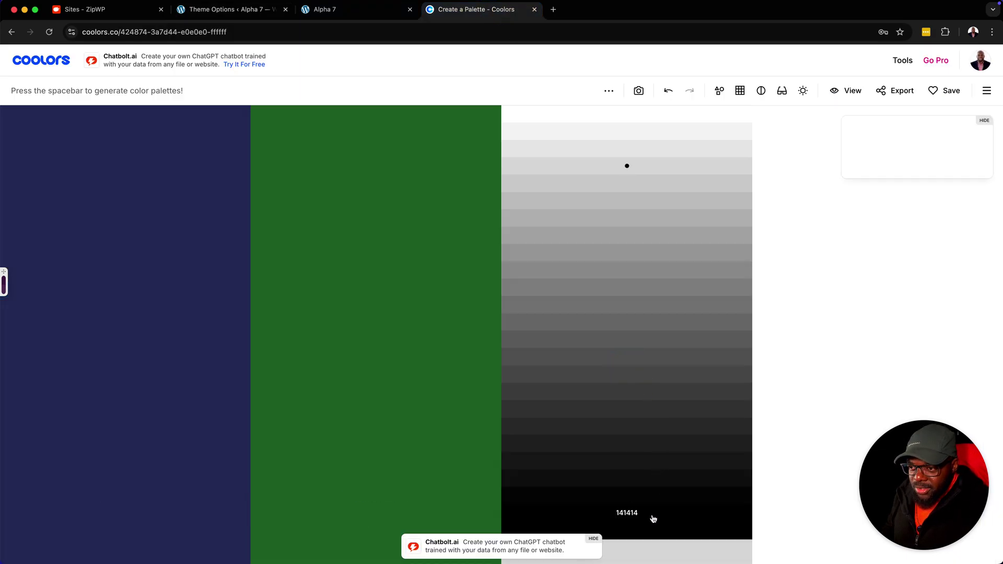
click(645, 531)
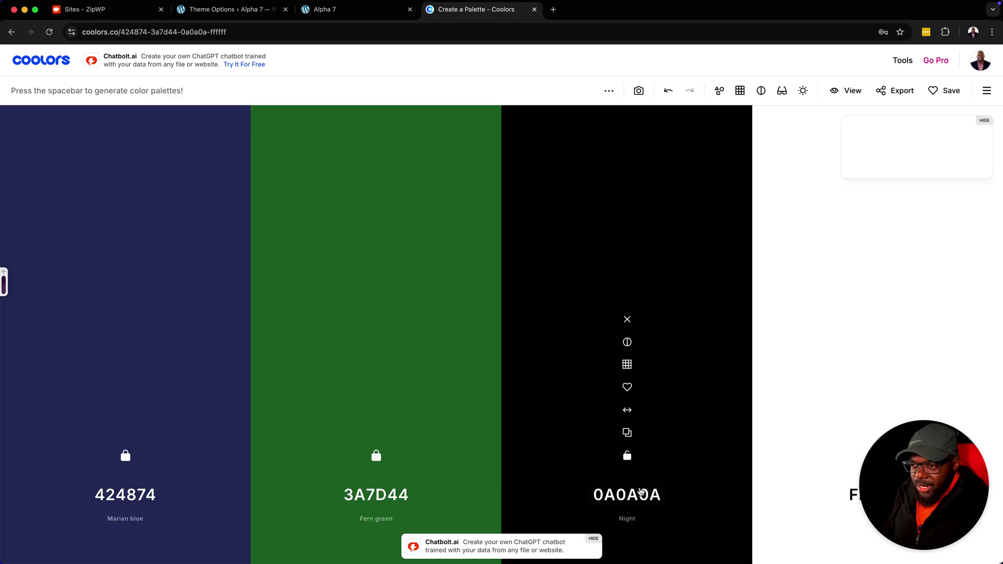
click(627, 432)
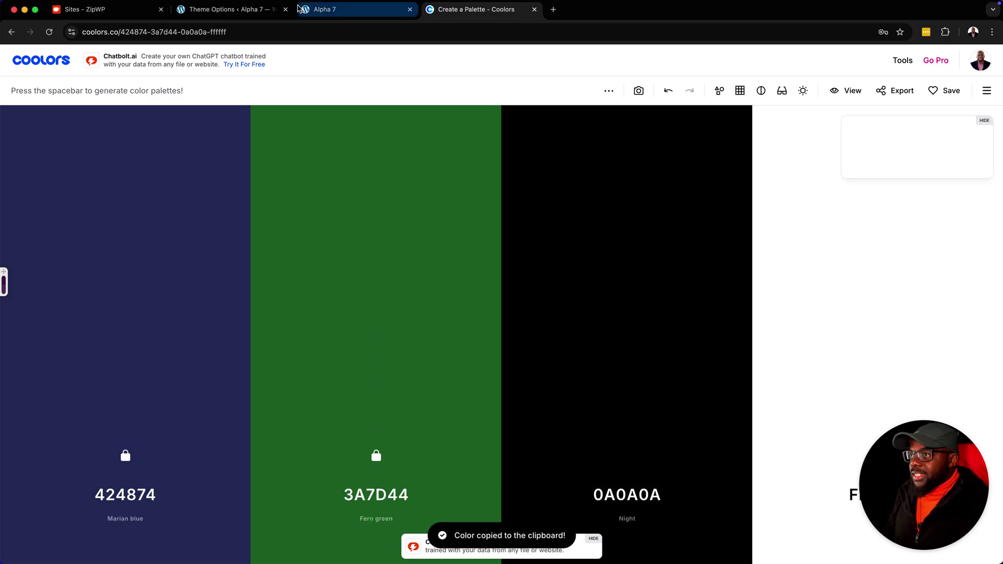
click(260, 11)
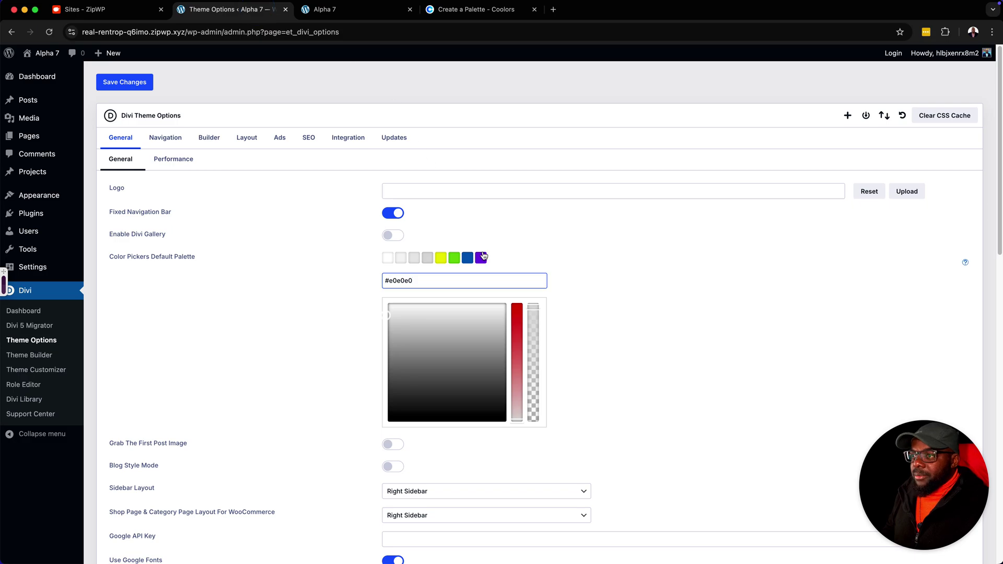
click(481, 258)
click(448, 282)
triple_click(449, 282)
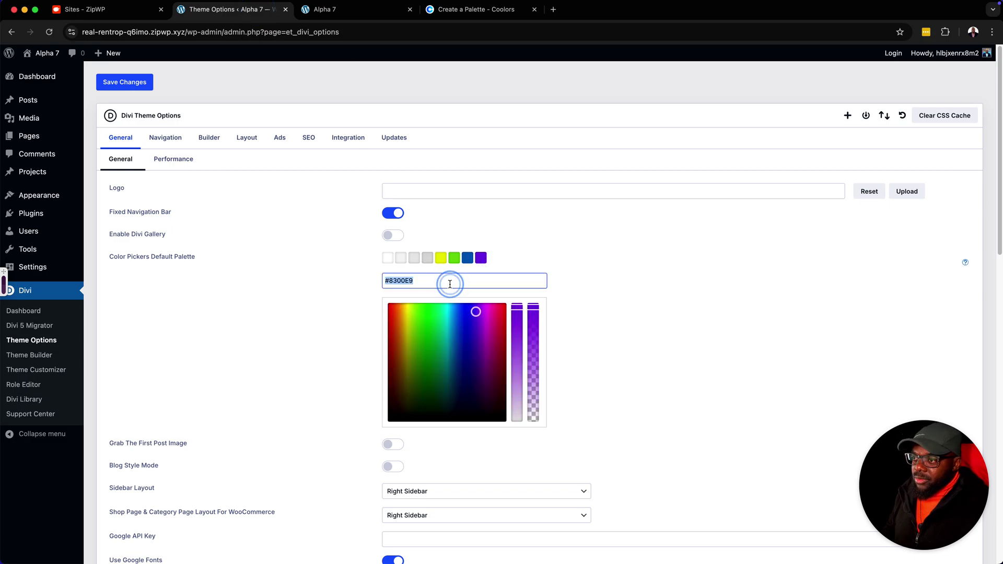
key(super+v)
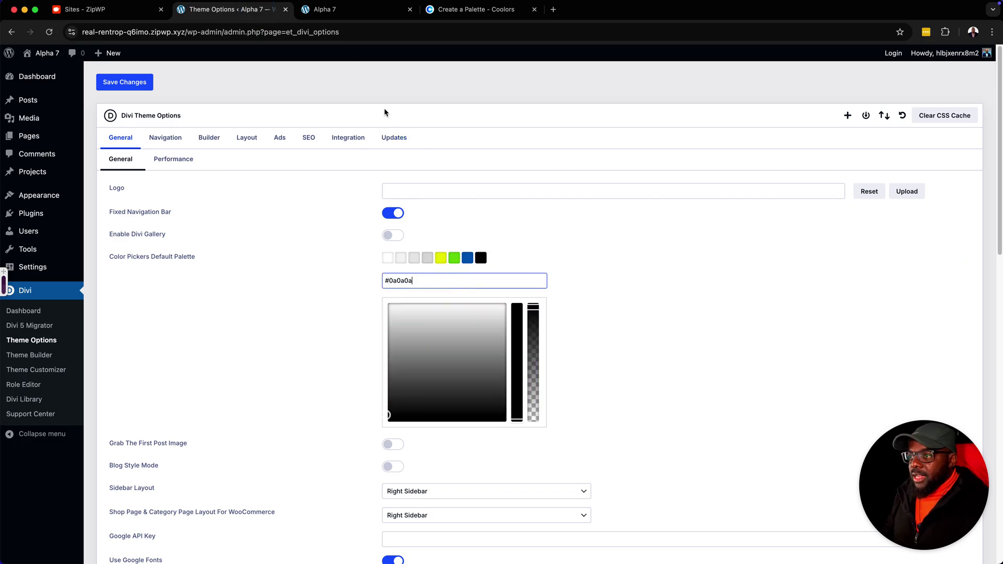
- Change the black in the Coolors palette to shade 141414, copy it and paste it as the seventh default palette color in the Theme Options
click(463, 16)
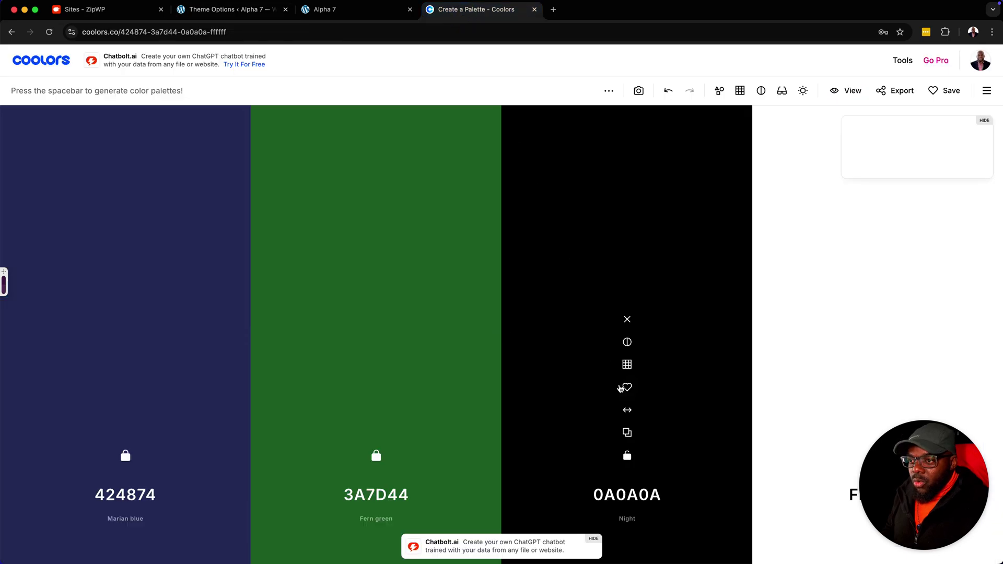
click(627, 364)
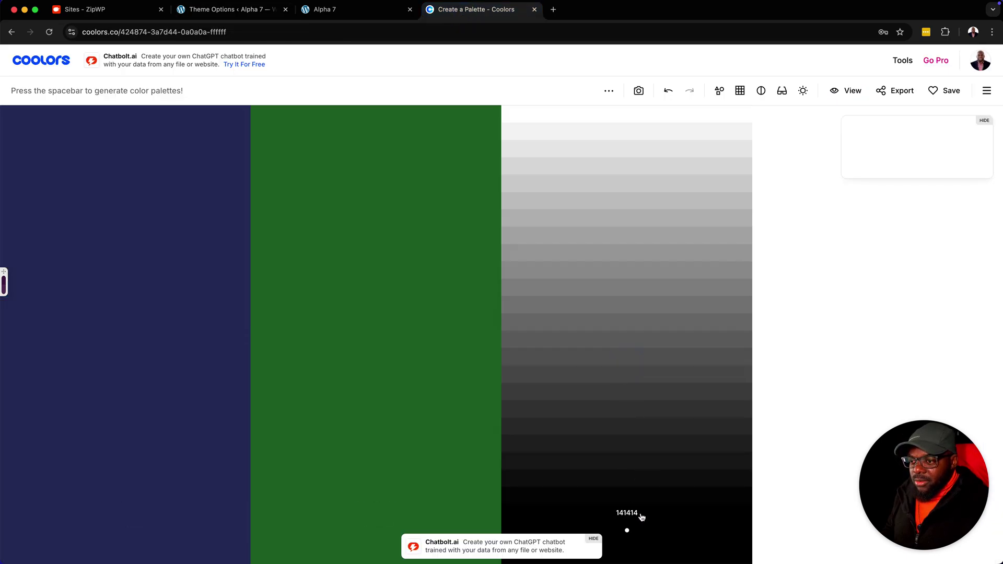
click(642, 516)
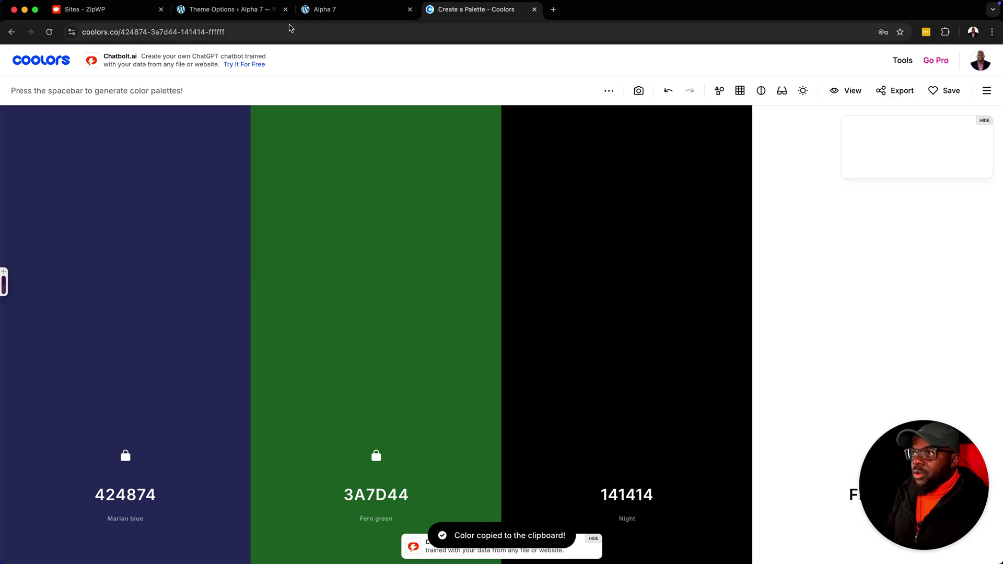
click(234, 11)
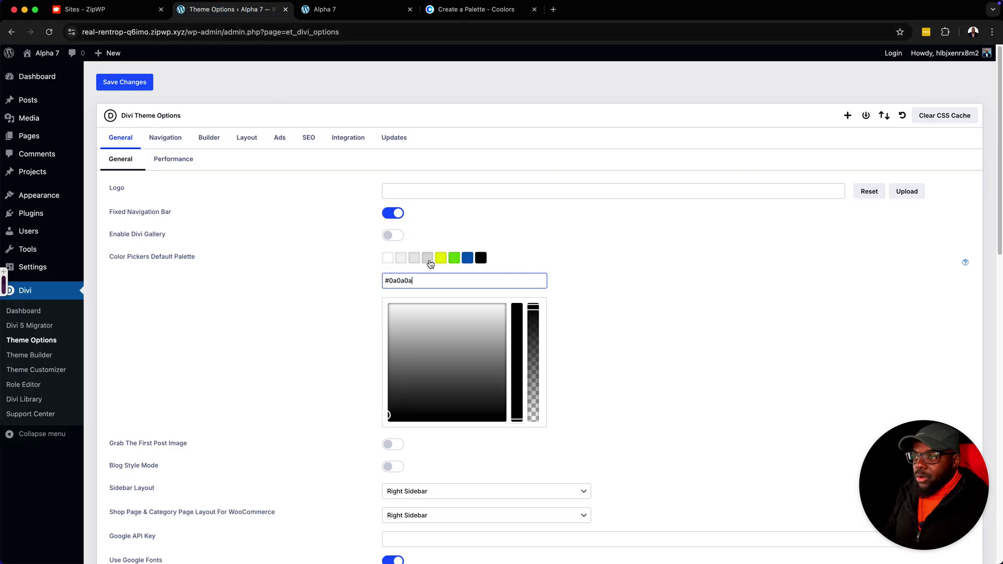
click(467, 259)
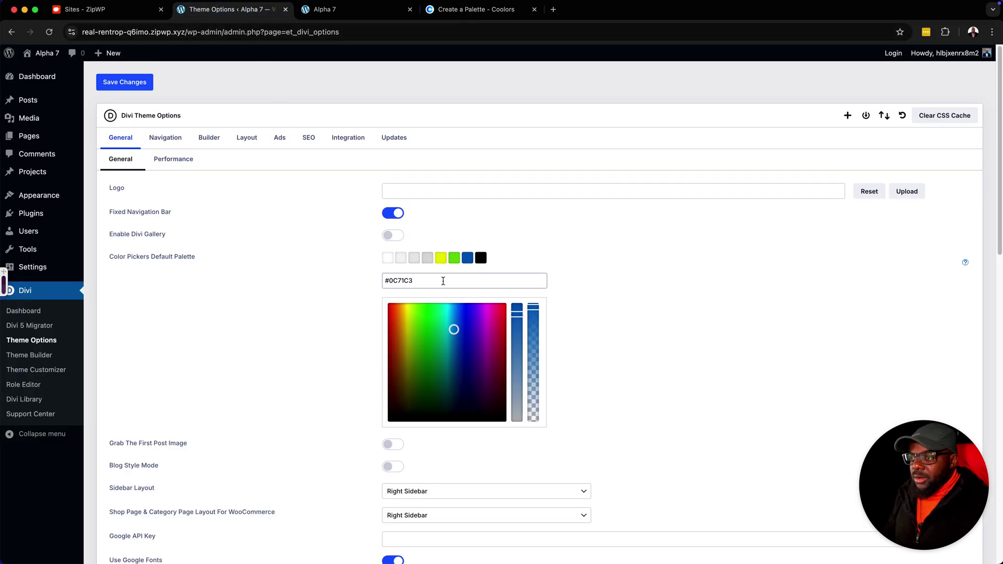
triple_click(442, 281)
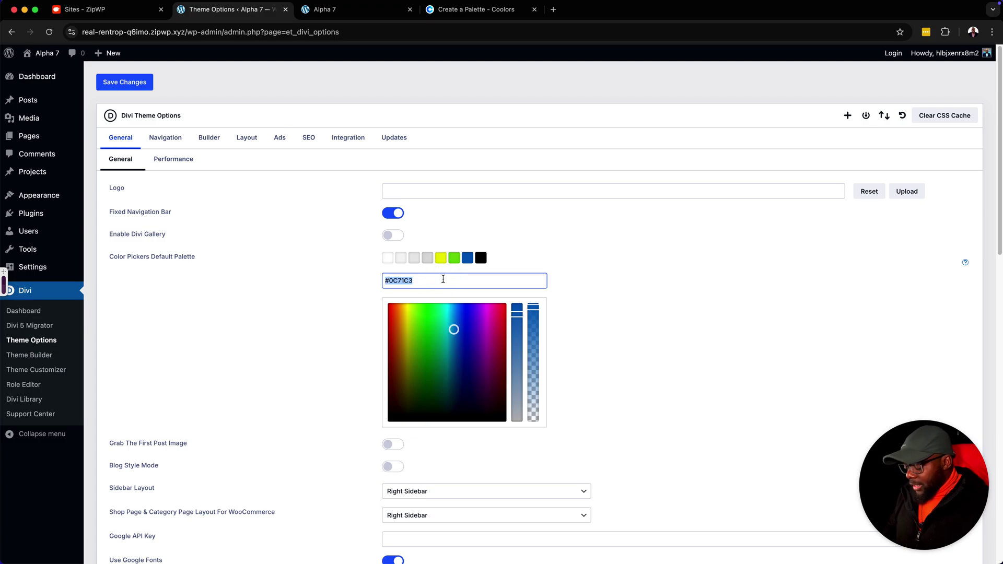
key(super+v)
- Replace the green sixth default palette color in the Theme Options with shade 1F1F1F, picked and copied from the black in the Coolors palette
click(454, 258)
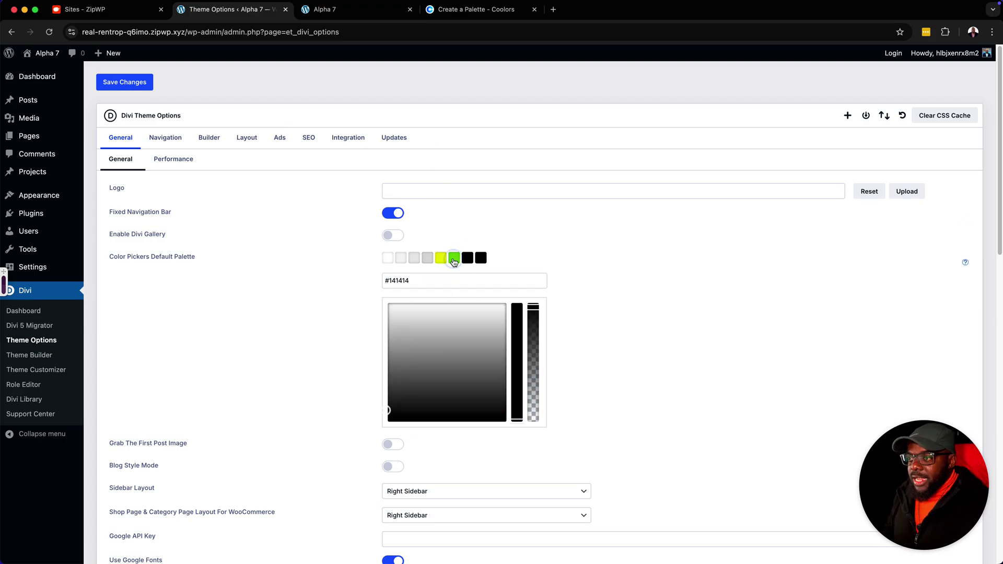
click(469, 10)
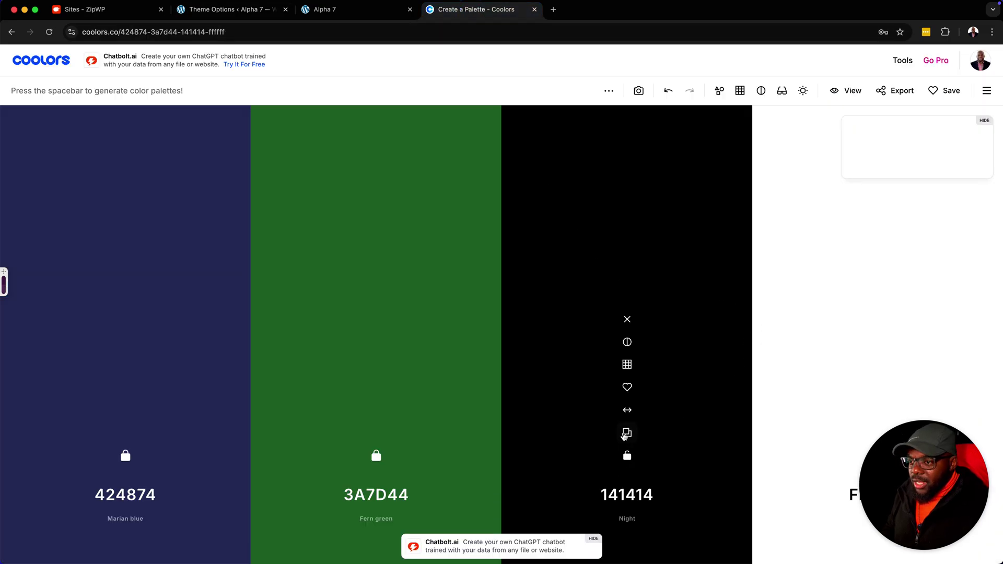
click(625, 364)
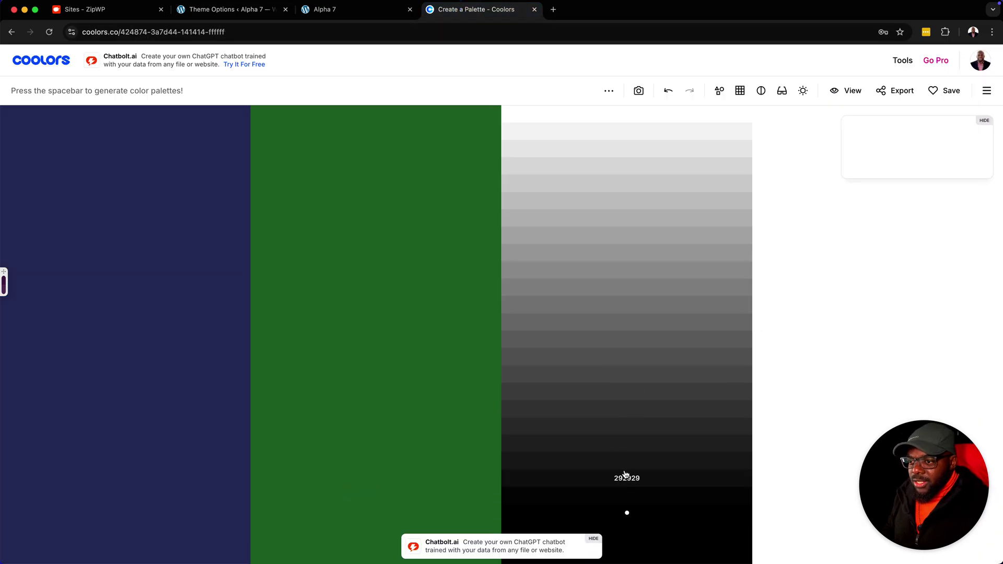
click(625, 477)
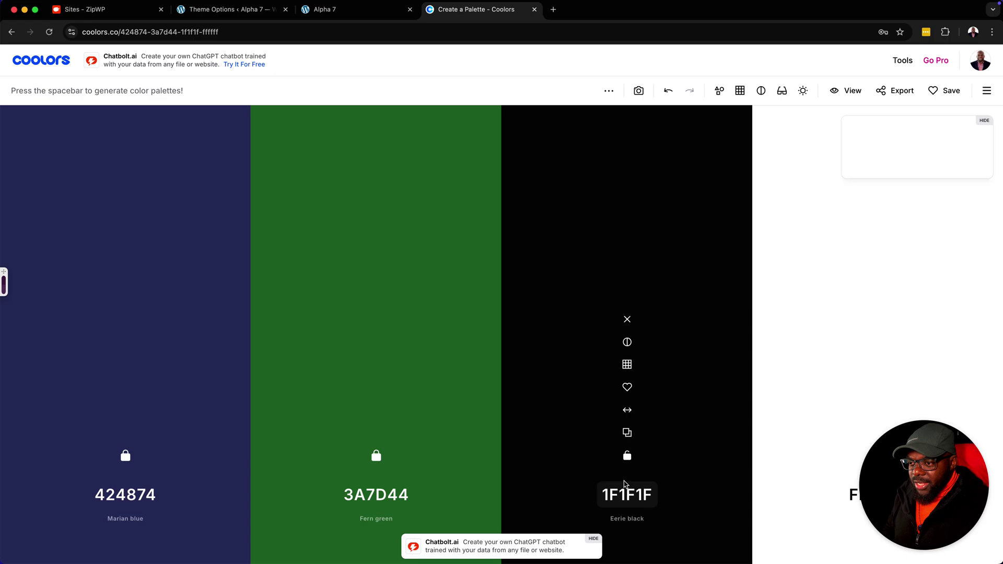
click(626, 432)
click(246, 10)
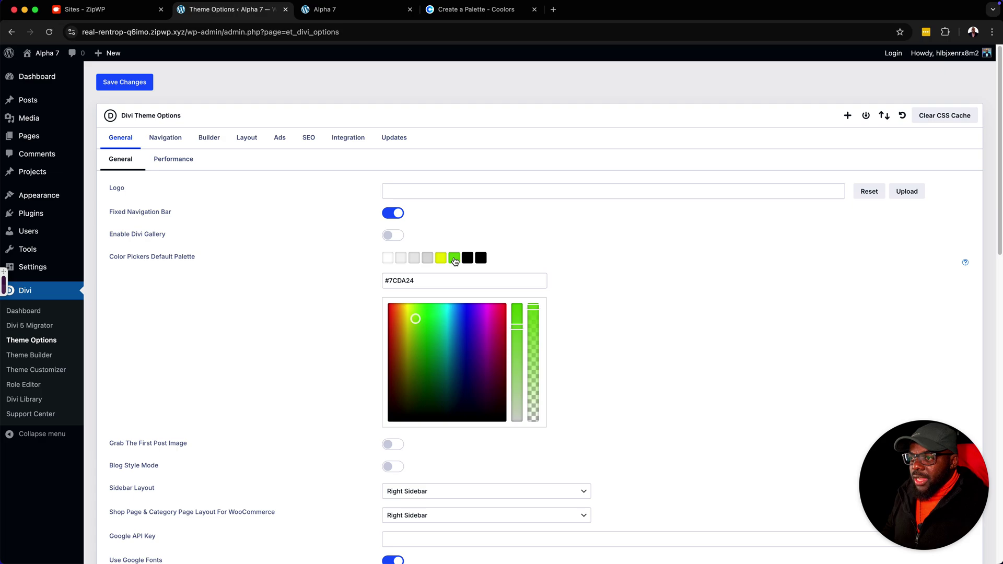
click(438, 279)
key(super+a)
key(super+v)
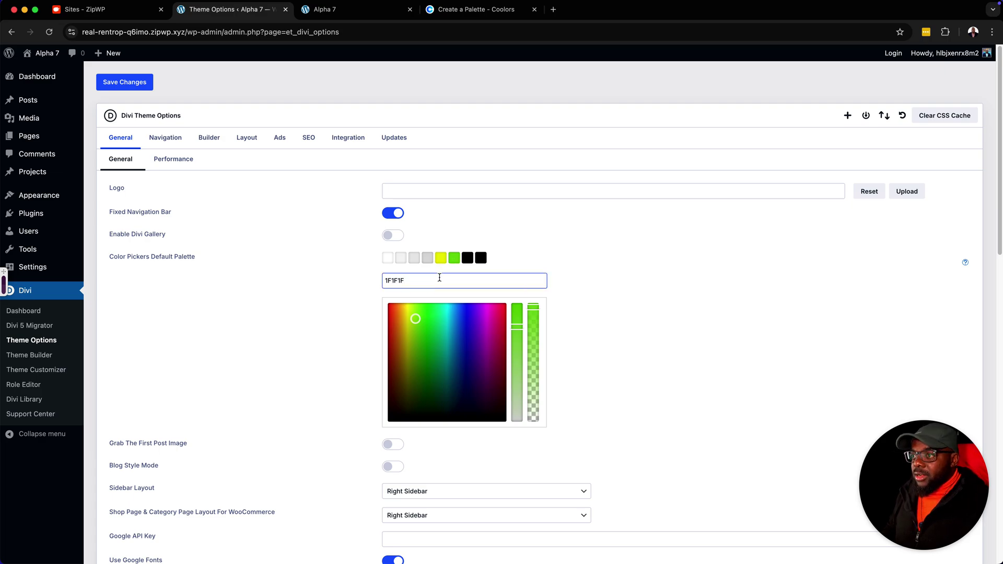
- Pick shade 292929 for the black in the Coolors palette, copy it and paste it over the yellow fifth default palette color in the Theme Options
click(476, 11)
click(627, 364)
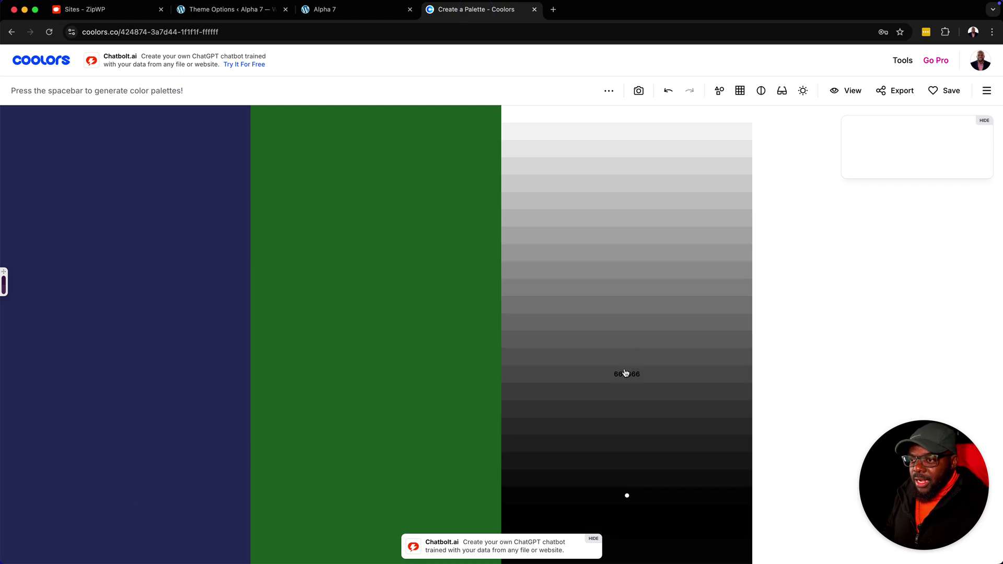
click(628, 478)
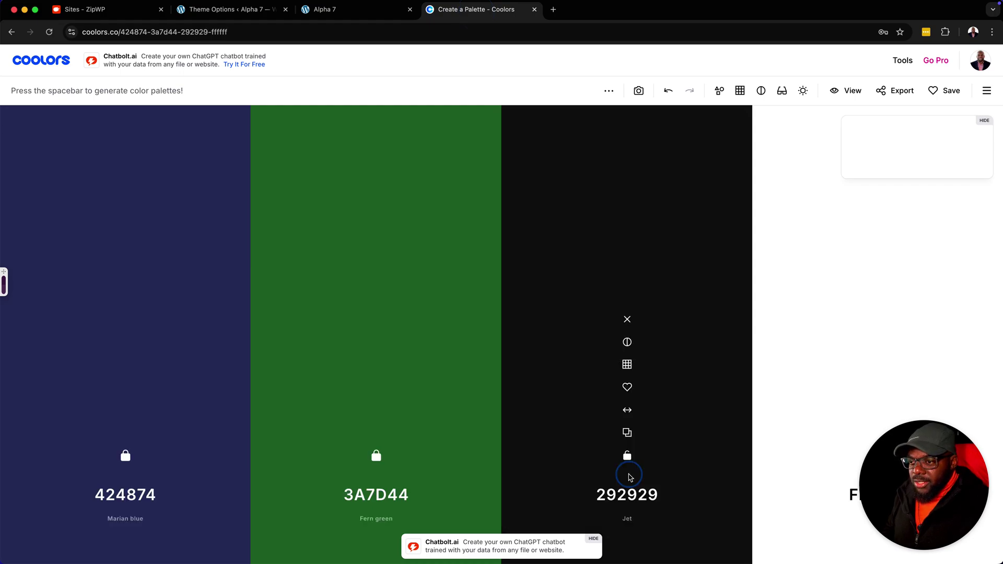
click(628, 432)
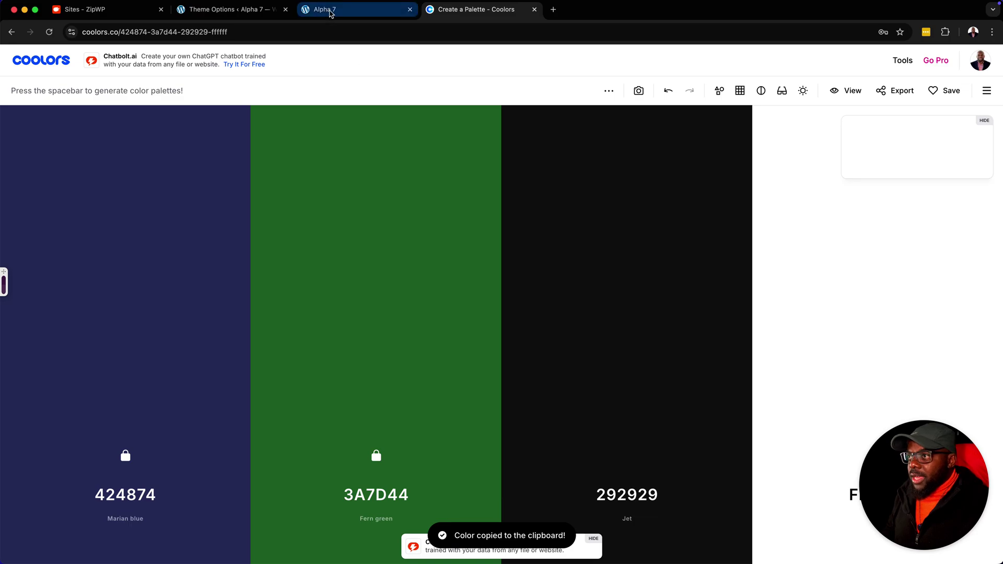
click(256, 11)
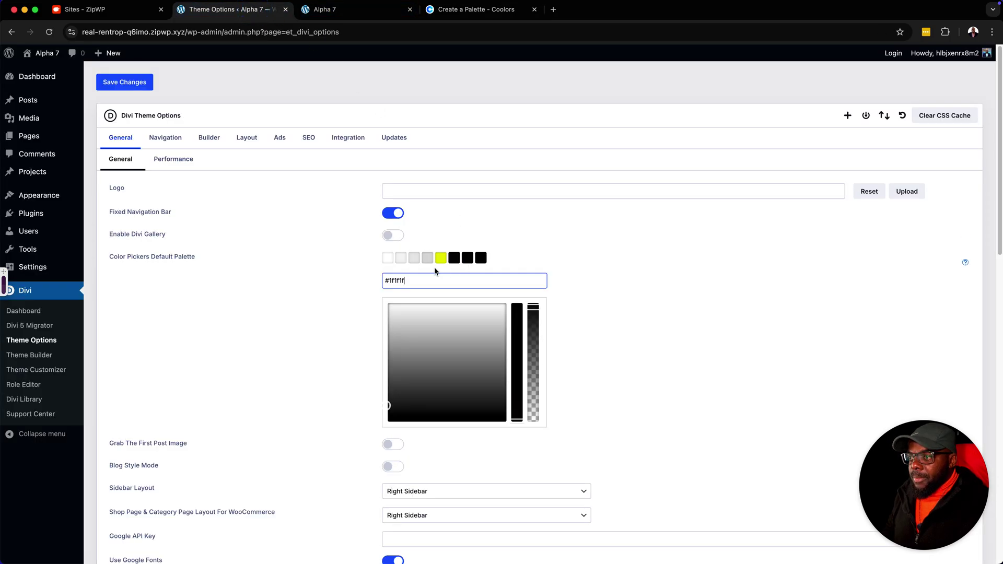
click(440, 258)
triple_click(429, 279)
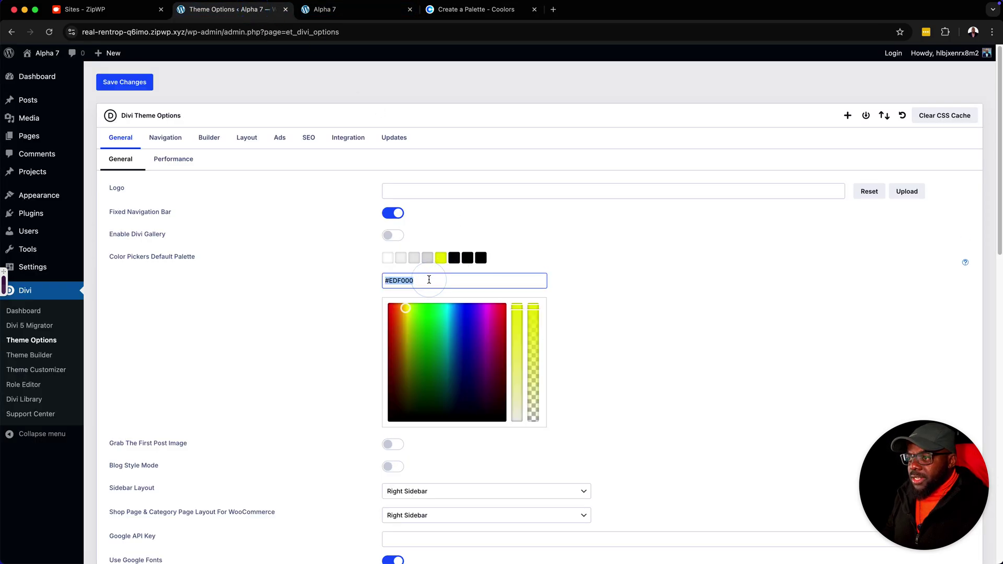
key(super+v)
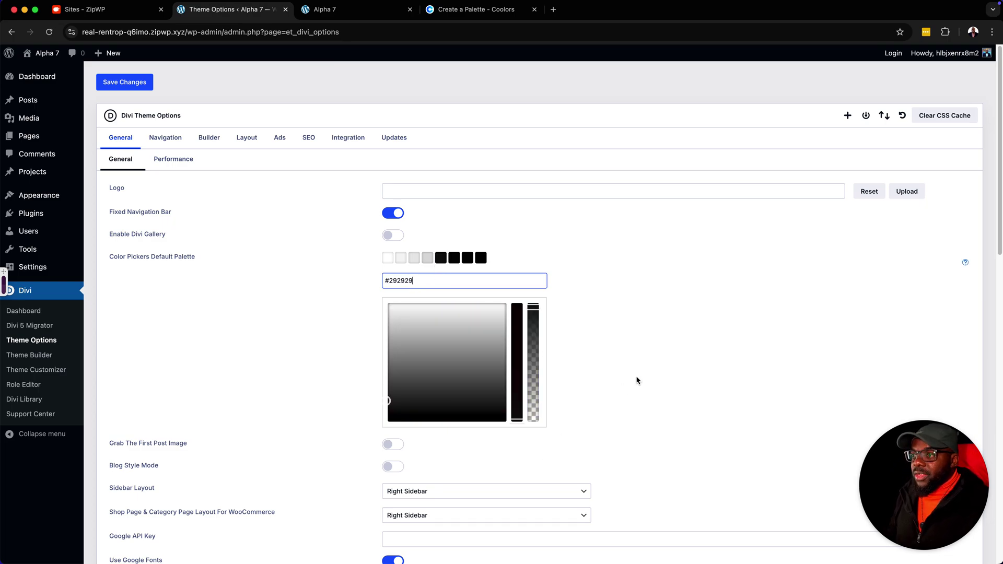
- Save the changes to the Divi Theme Options and look over the General settings page
scroll(636, 369, down, 20)
click(133, 522)
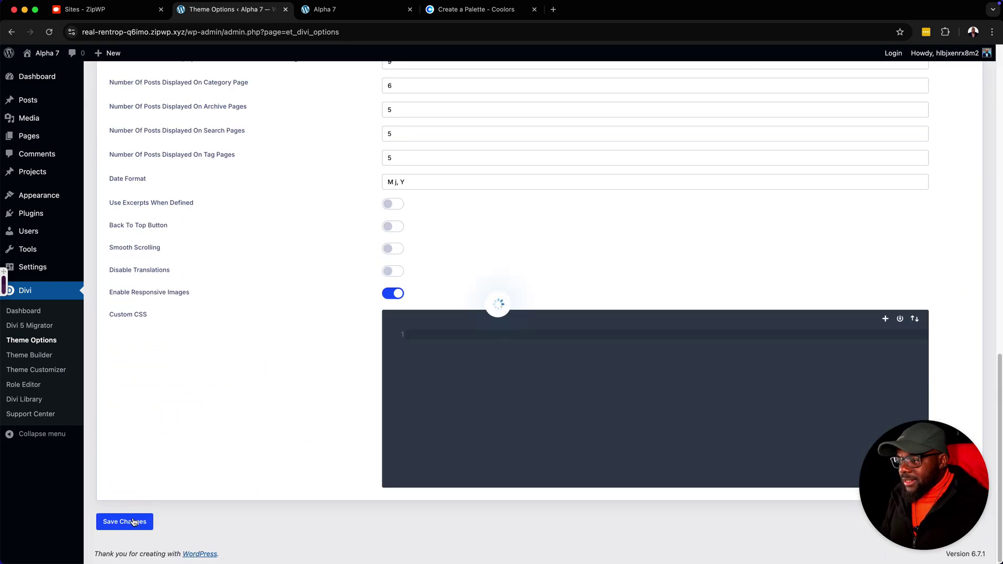
scroll(226, 448, up, 20)
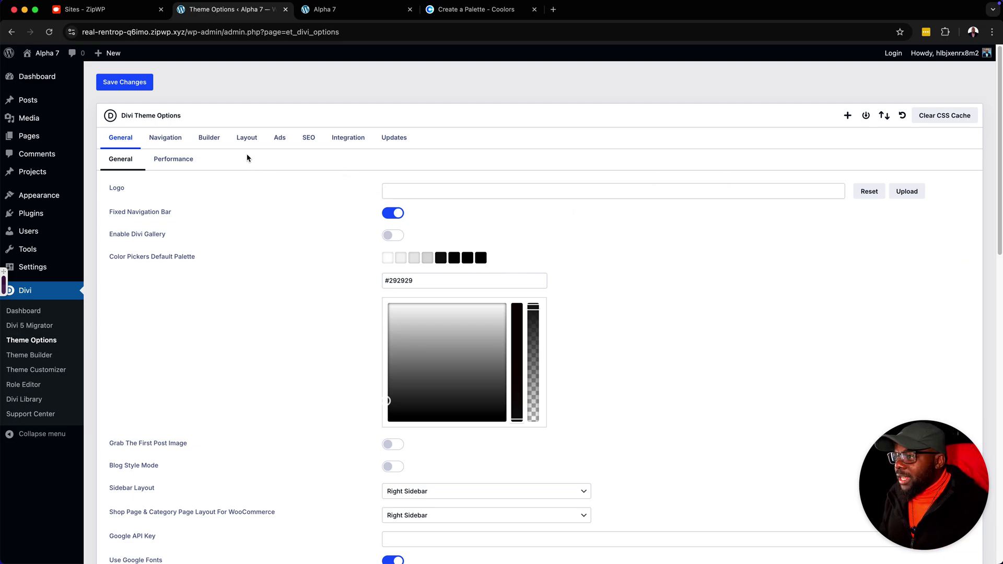
scroll(262, 303, down, 15)
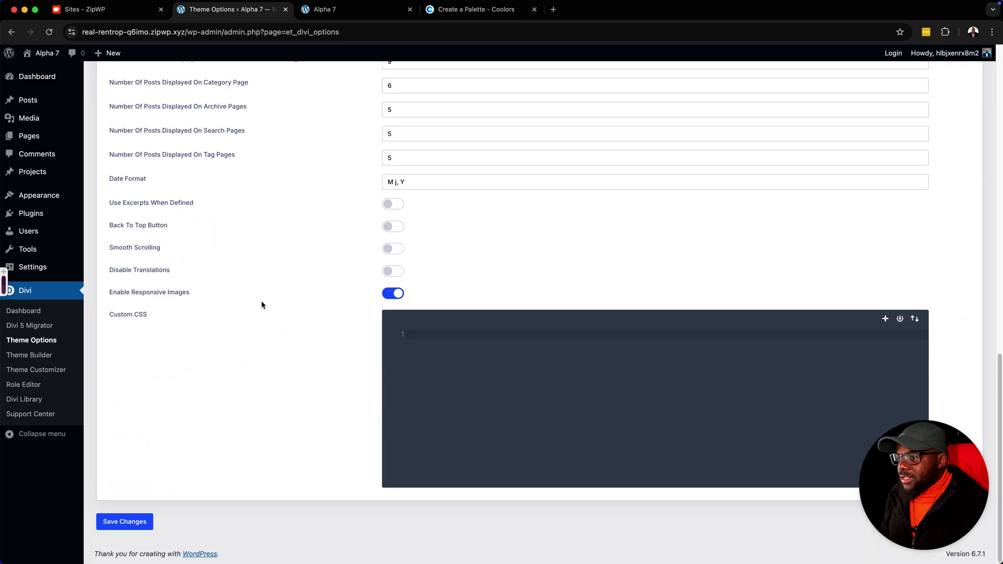
scroll(262, 305, up, 15)
- Open the site's Home page in the Divi builder and add a single-column row containing a Heading module
click(366, 9)
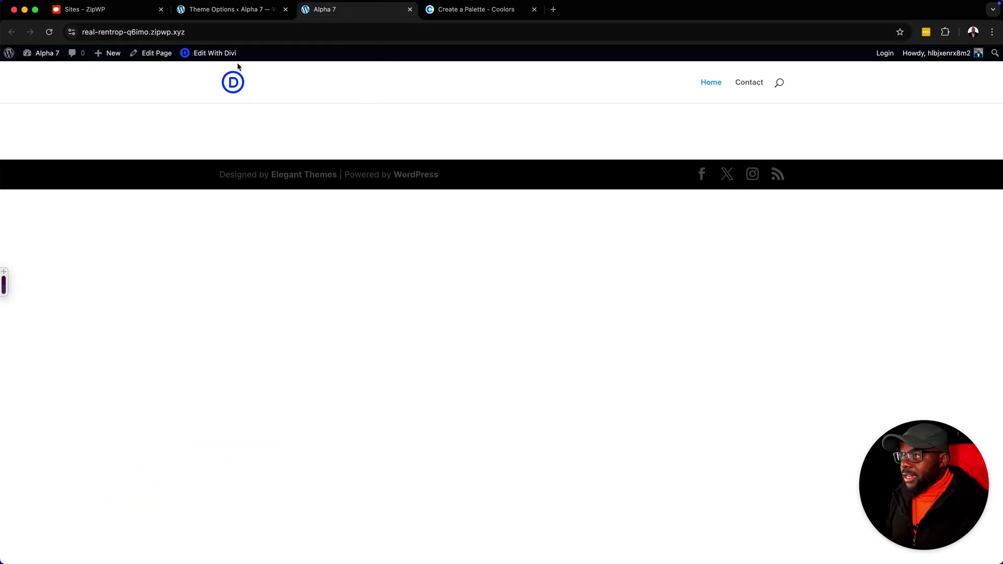
click(231, 56)
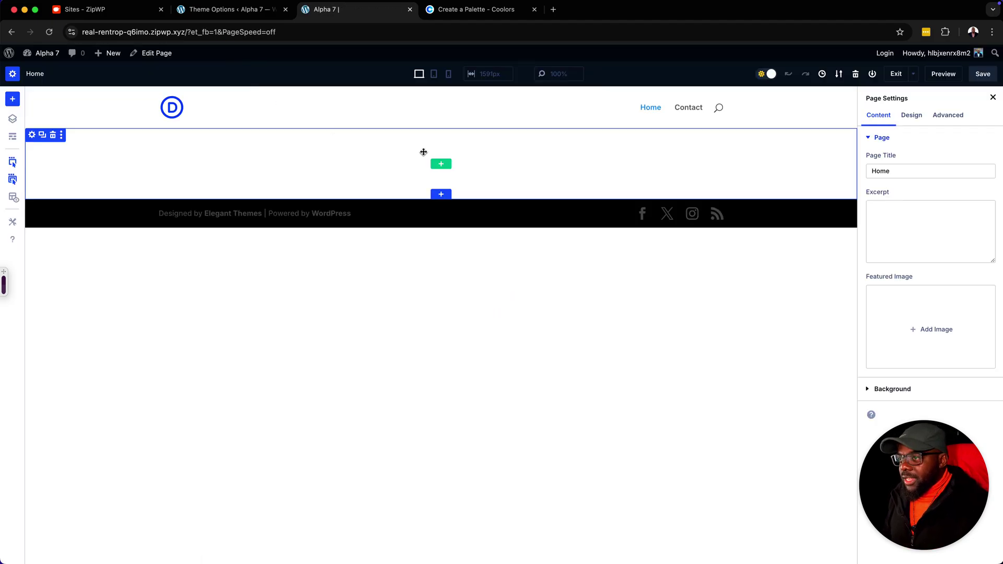
click(440, 163)
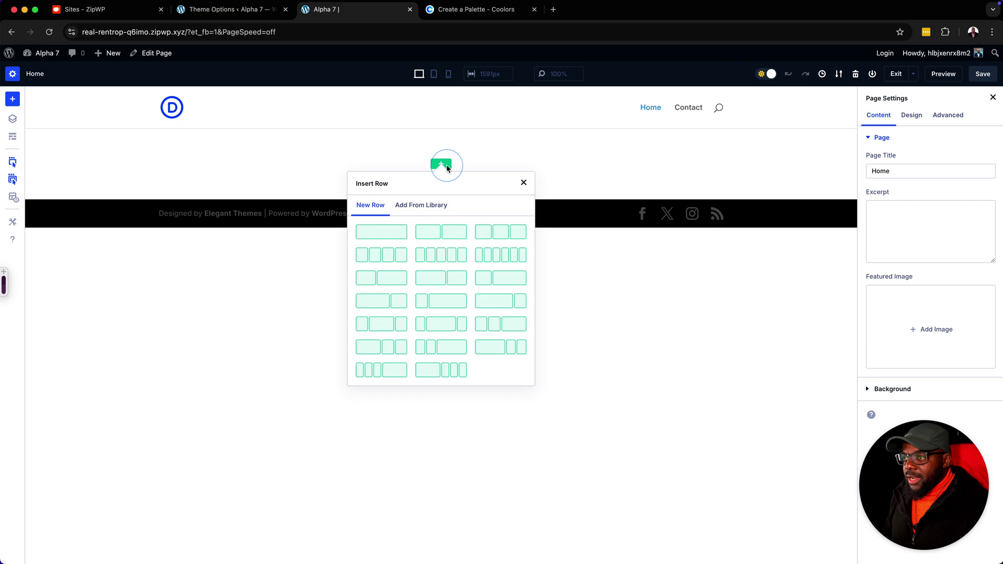
click(398, 234)
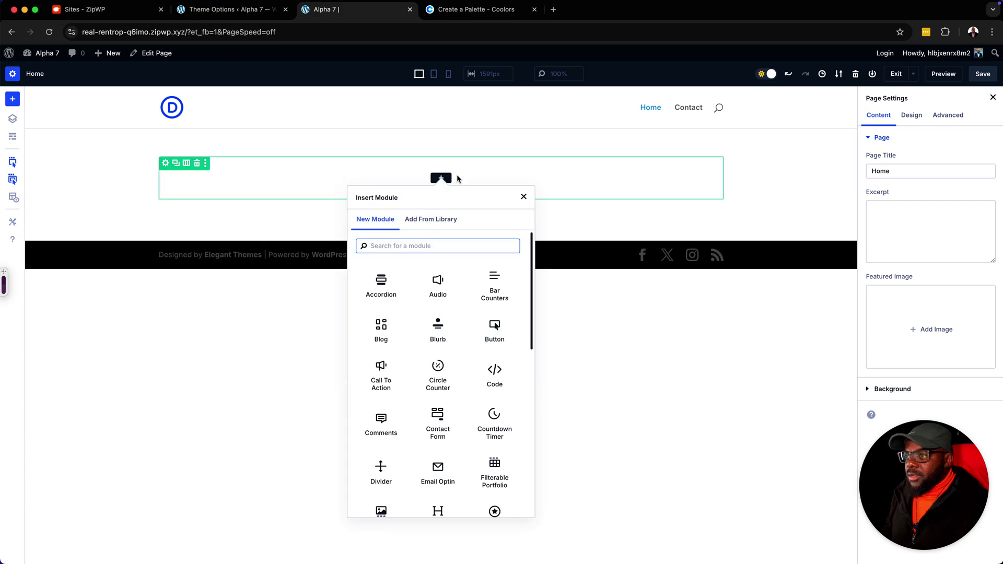
text(head)
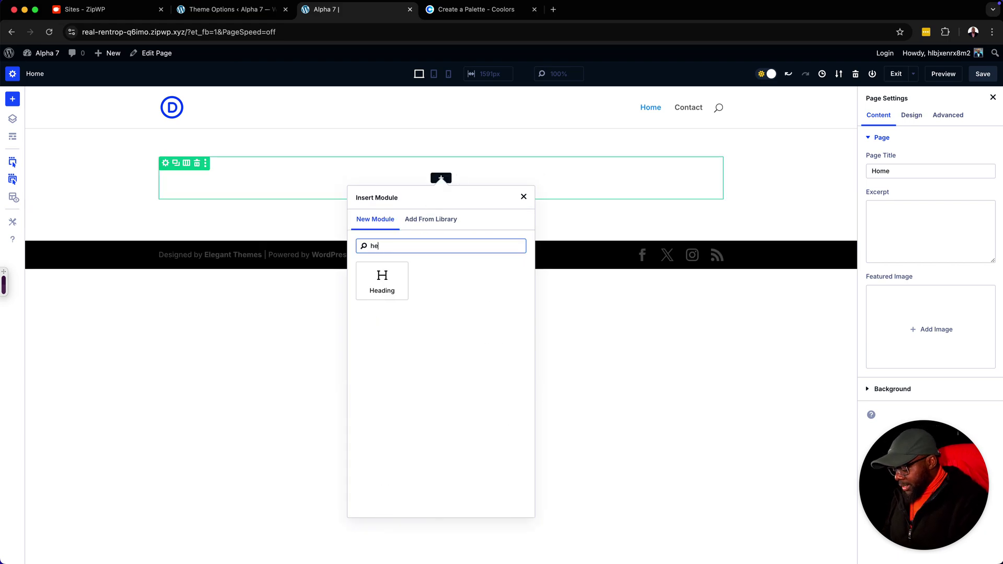
click(393, 273)
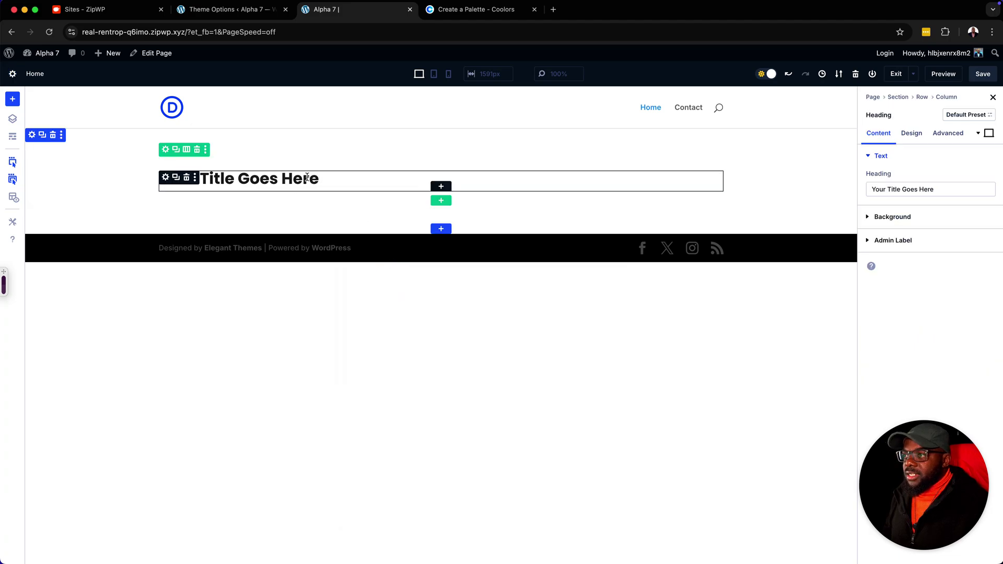
- Center-align the heading text of the Heading module on the Home page
click(164, 178)
click(912, 133)
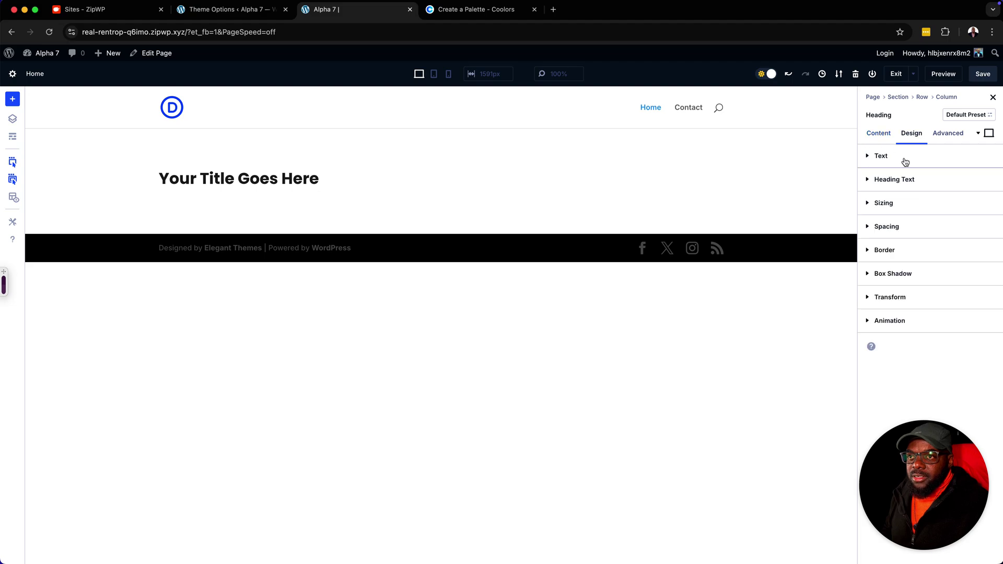
click(900, 180)
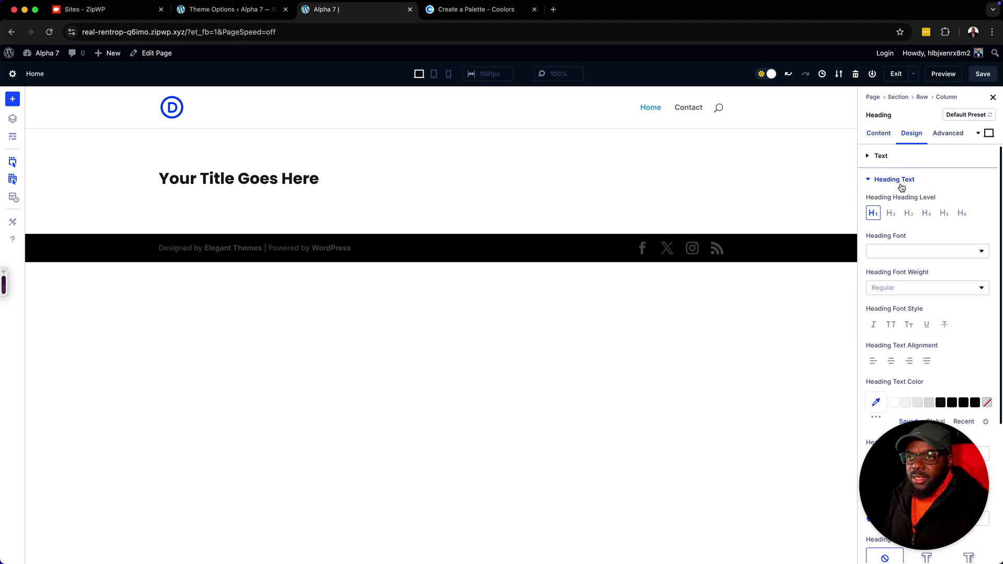
click(891, 359)
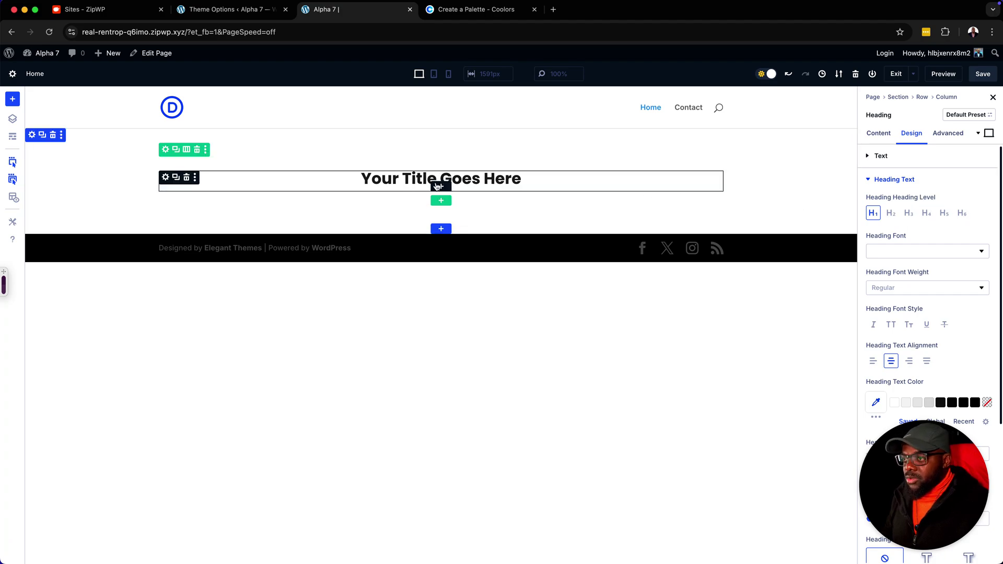
- Insert a Text module below the heading and center its body paragraph
click(440, 200)
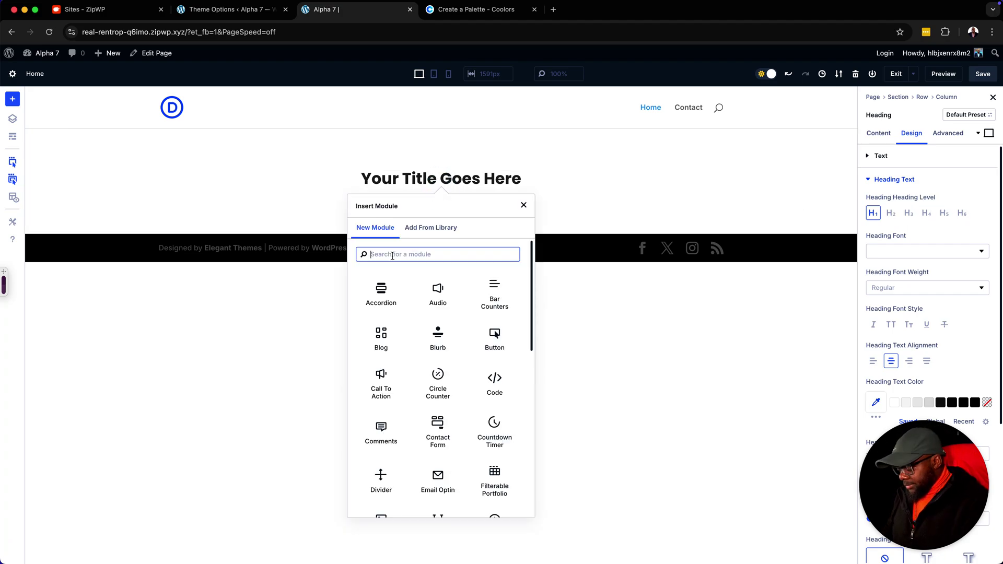
text(text)
click(381, 286)
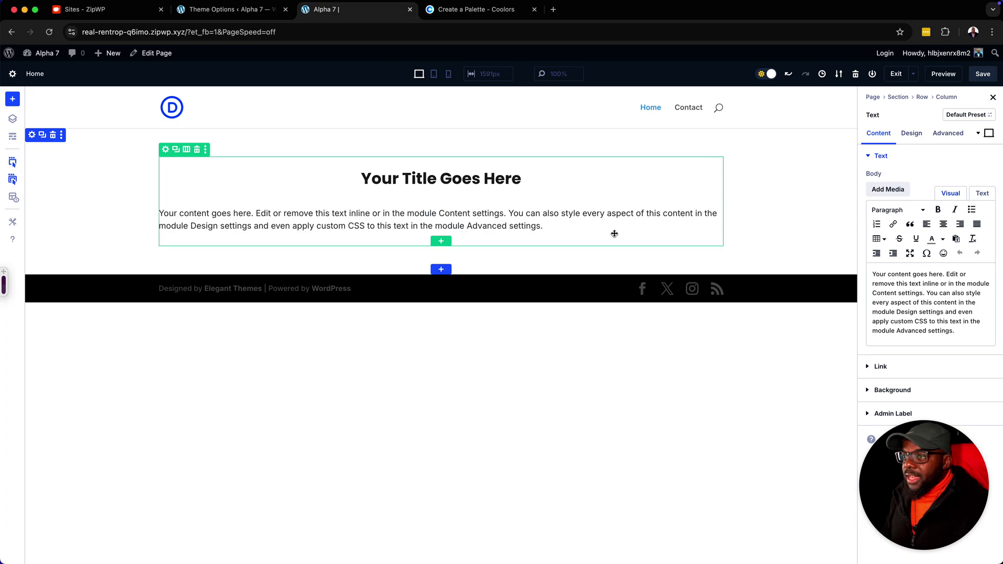
click(945, 224)
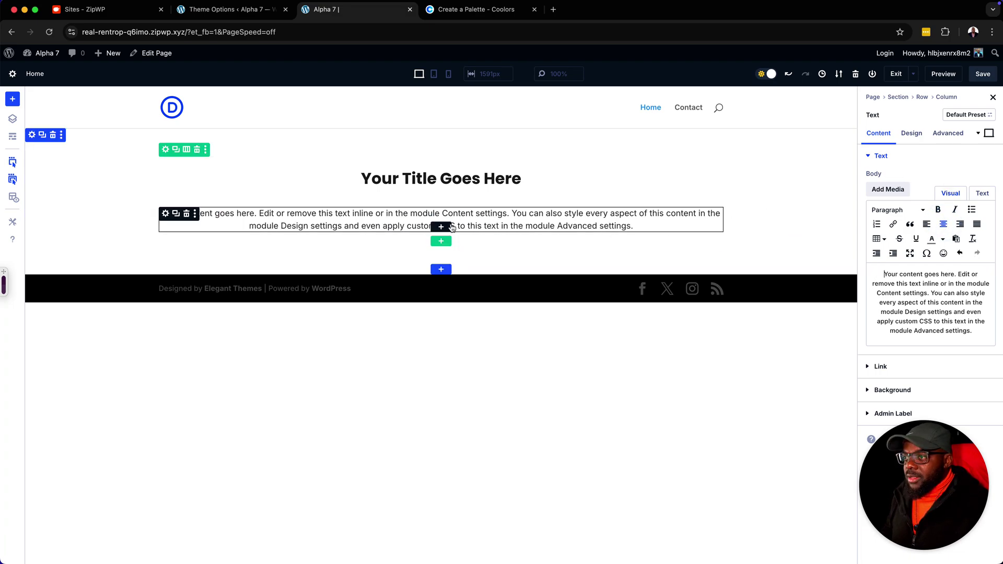
- Insert a Button module below the text and set its button alignment to center
click(447, 227)
text(butto)
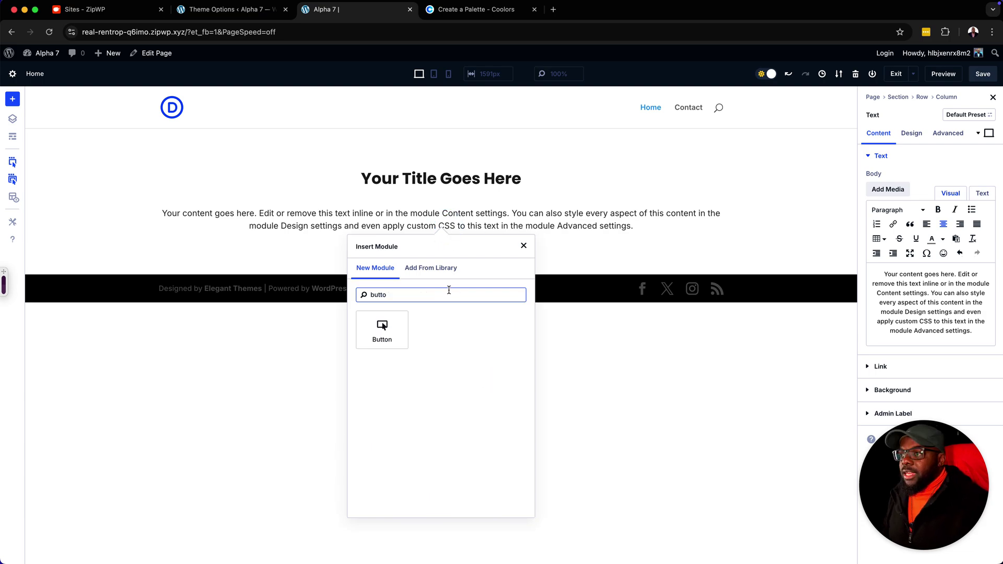
click(394, 325)
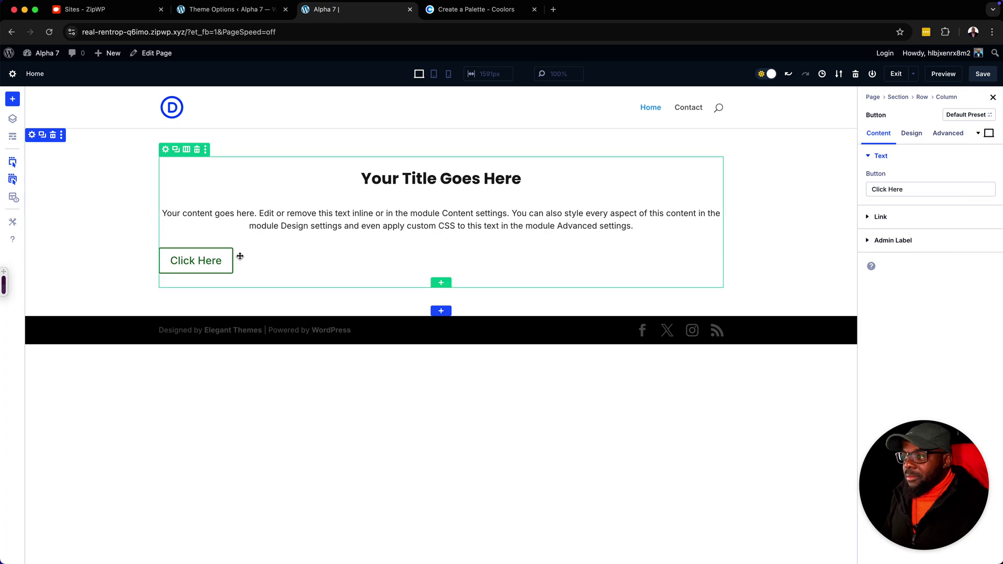
mouse_move(202, 261)
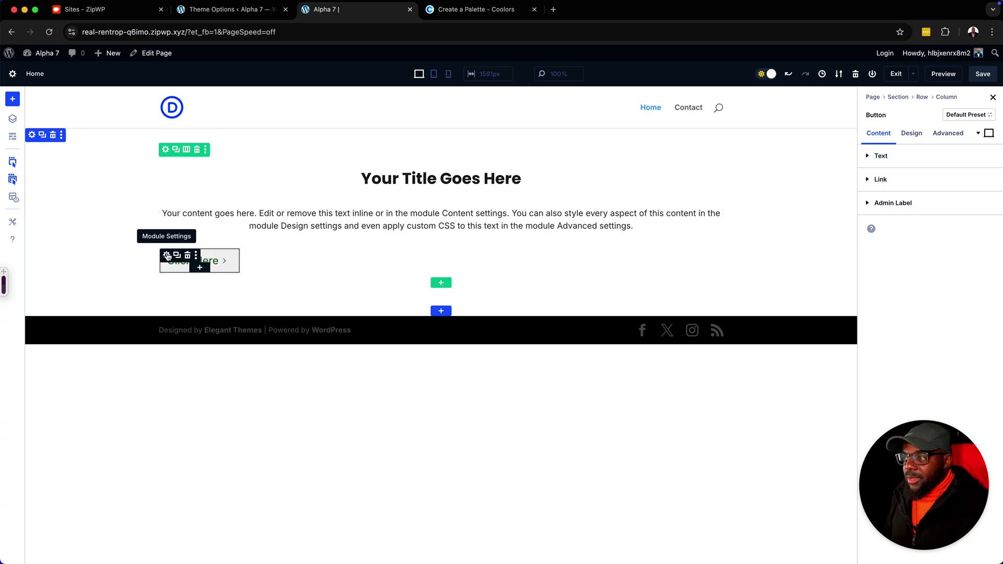
click(911, 137)
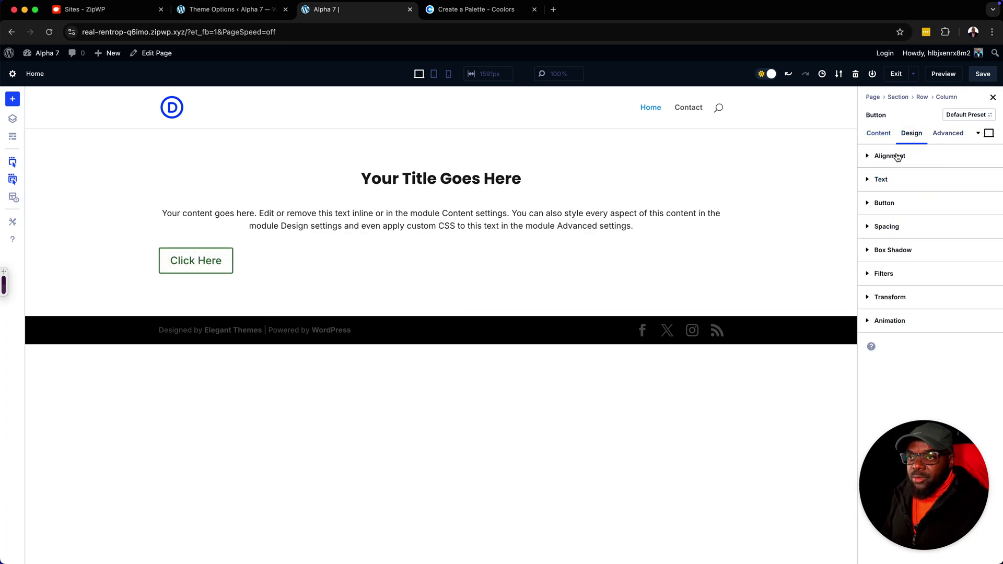
click(895, 156)
click(892, 189)
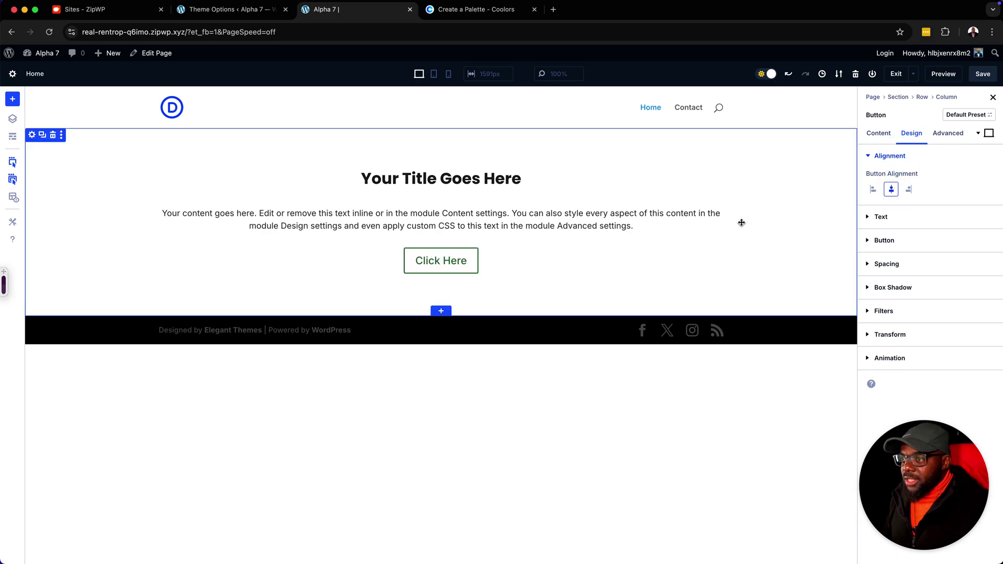
click(494, 10)
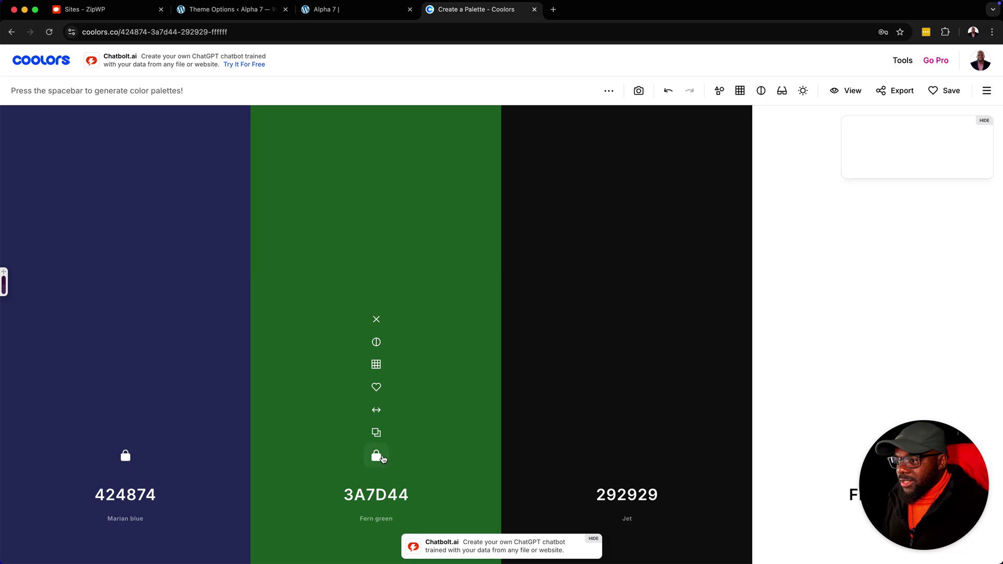
click(234, 10)
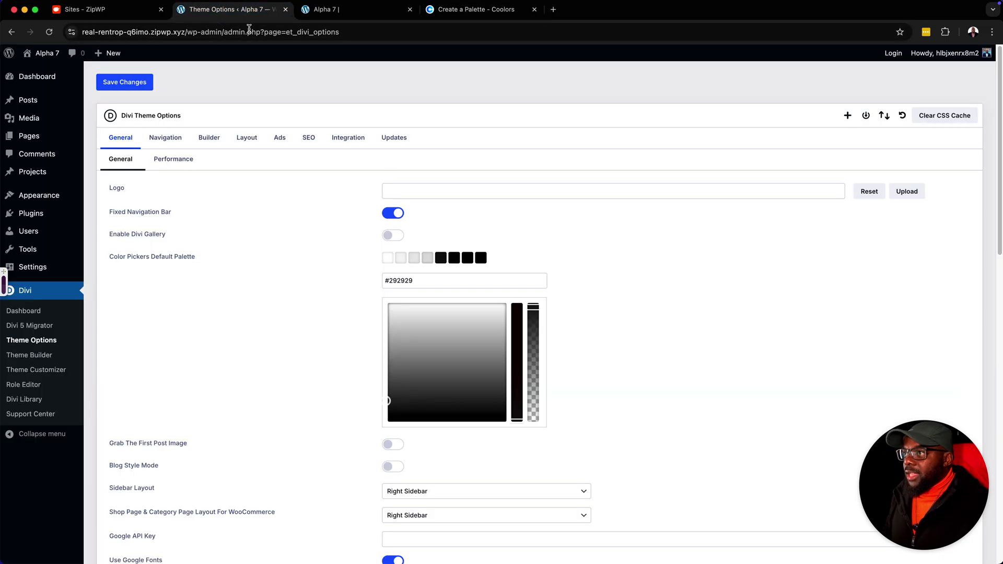
click(357, 10)
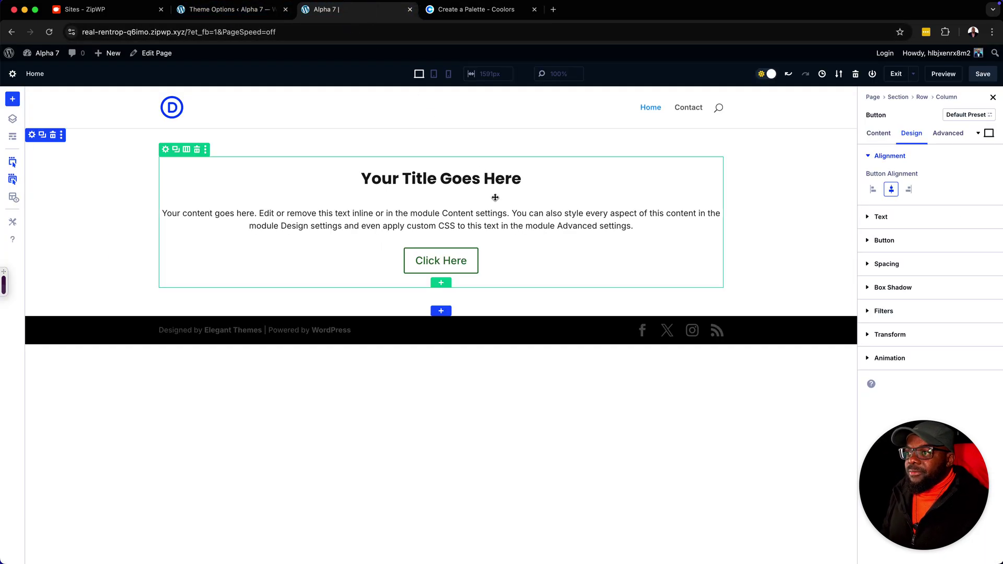
- Add a regular section without a row below the first one and give it the light grey second saved palette color as background
click(441, 312)
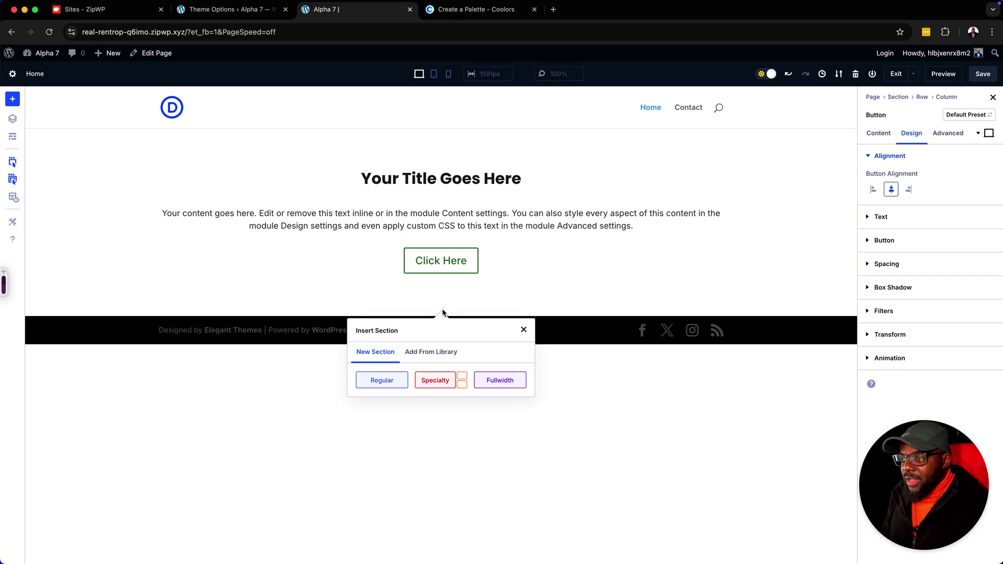
click(382, 380)
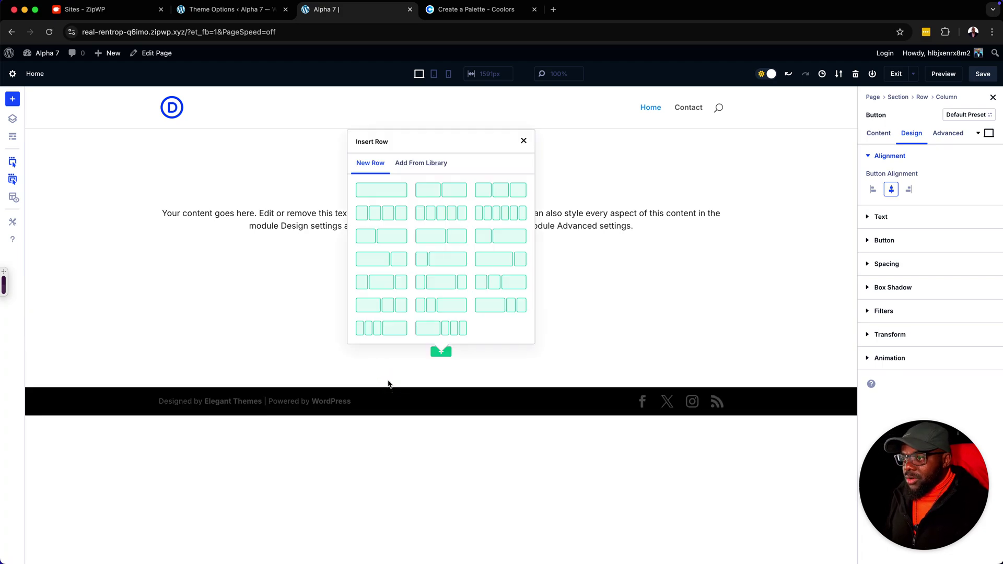
click(523, 141)
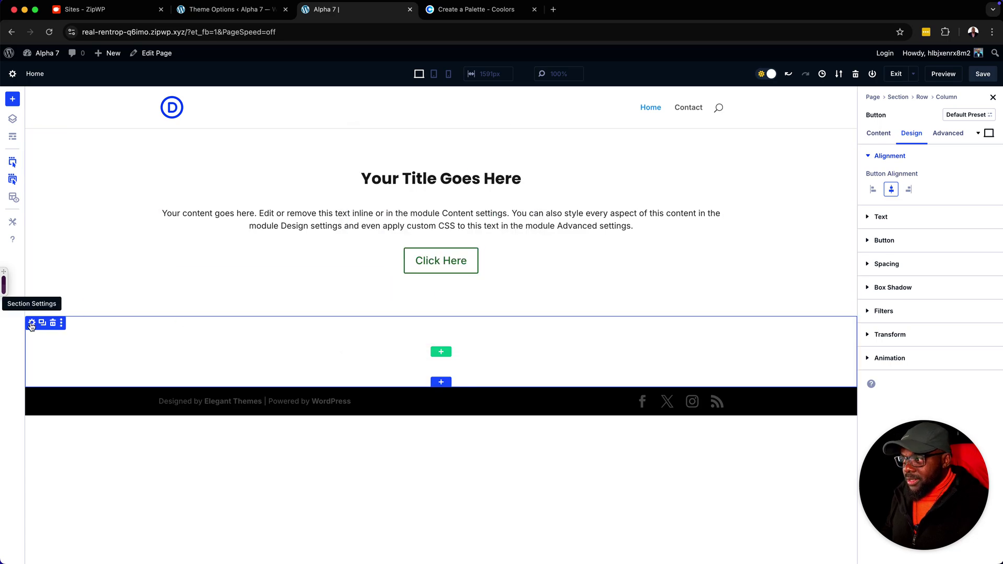
click(31, 324)
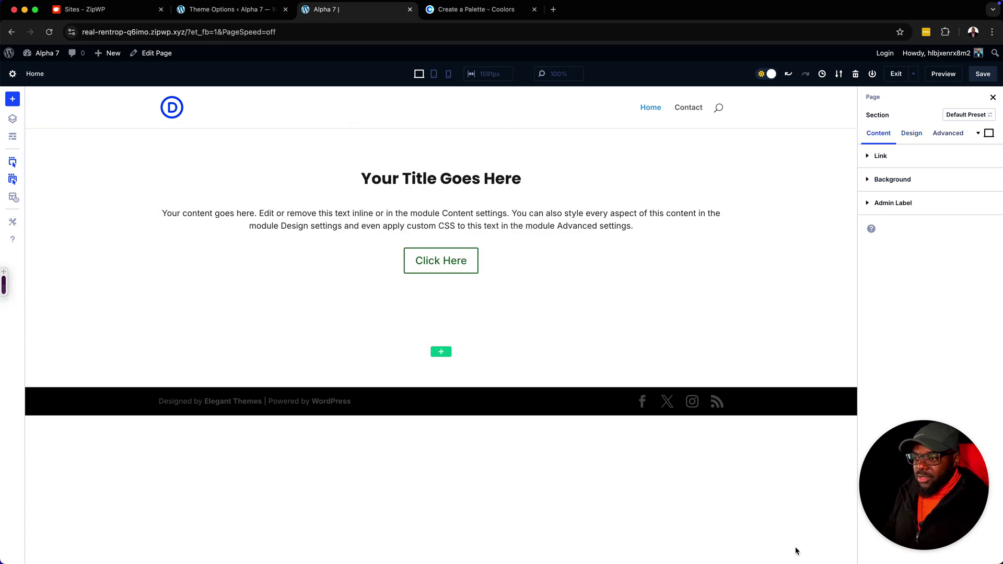
click(946, 492)
drag(946, 493, 526, 493)
click(184, 345)
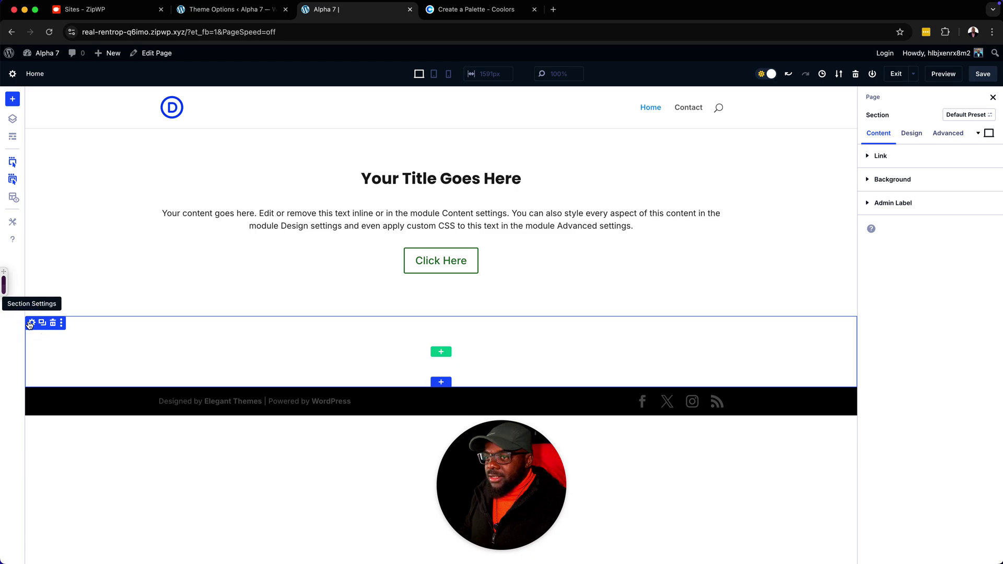
click(891, 180)
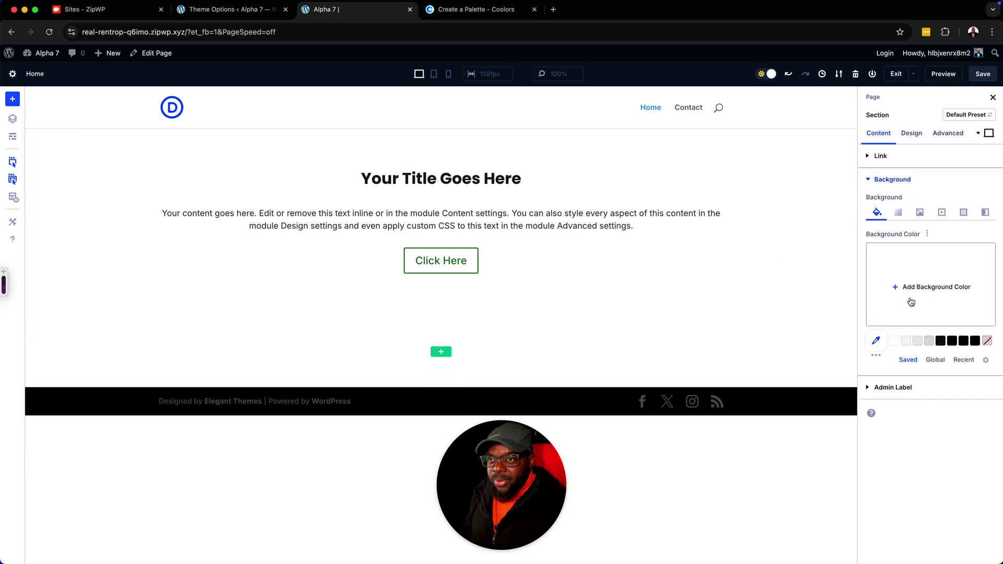
click(906, 342)
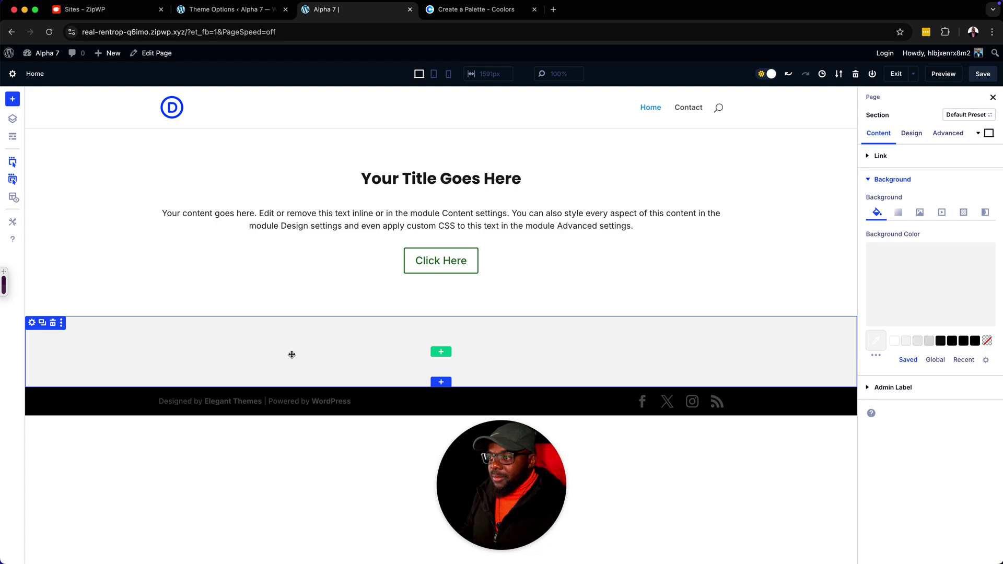
- Duplicate the empty light grey section and set the copy's background to the white first saved palette color
click(42, 323)
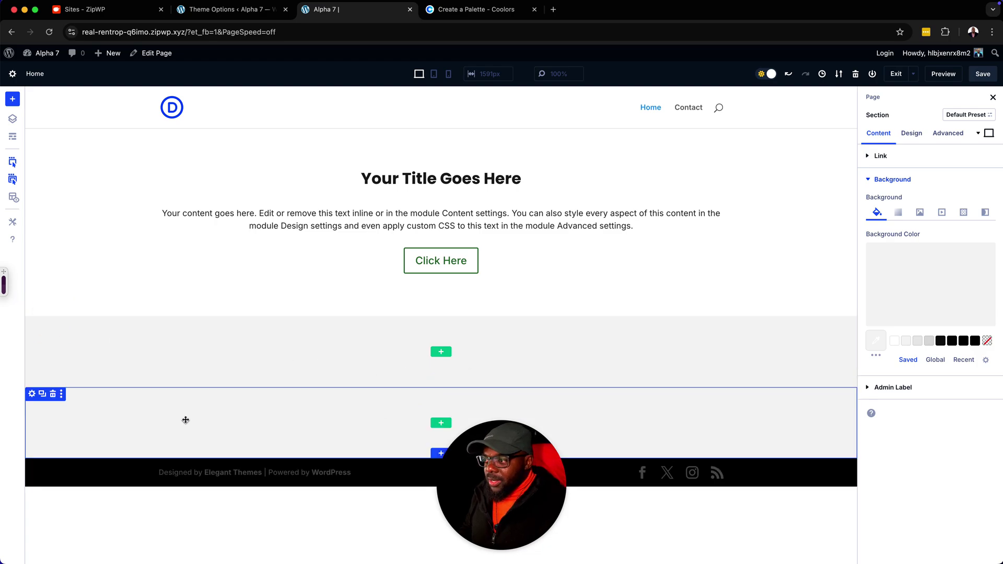
click(32, 394)
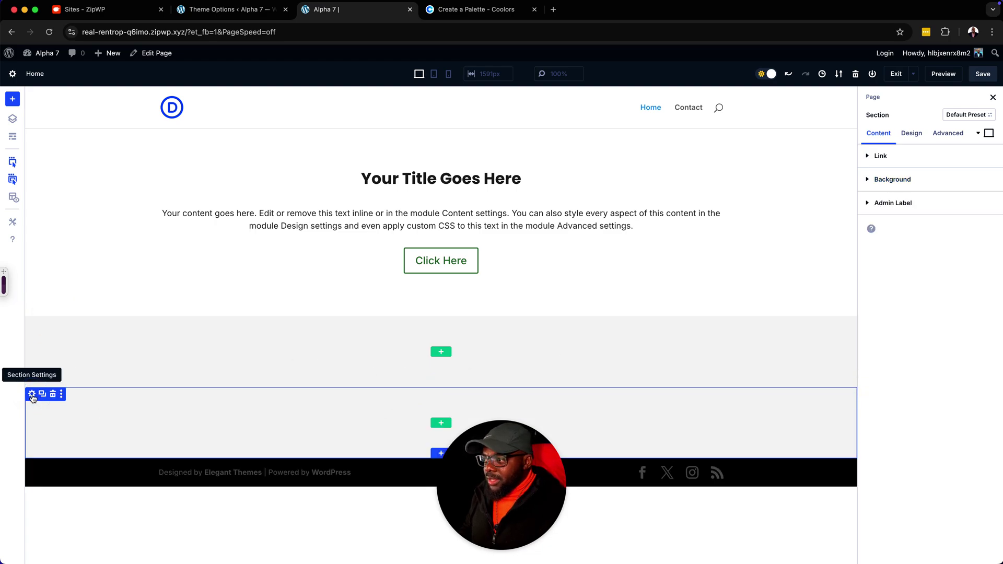
click(904, 181)
click(894, 340)
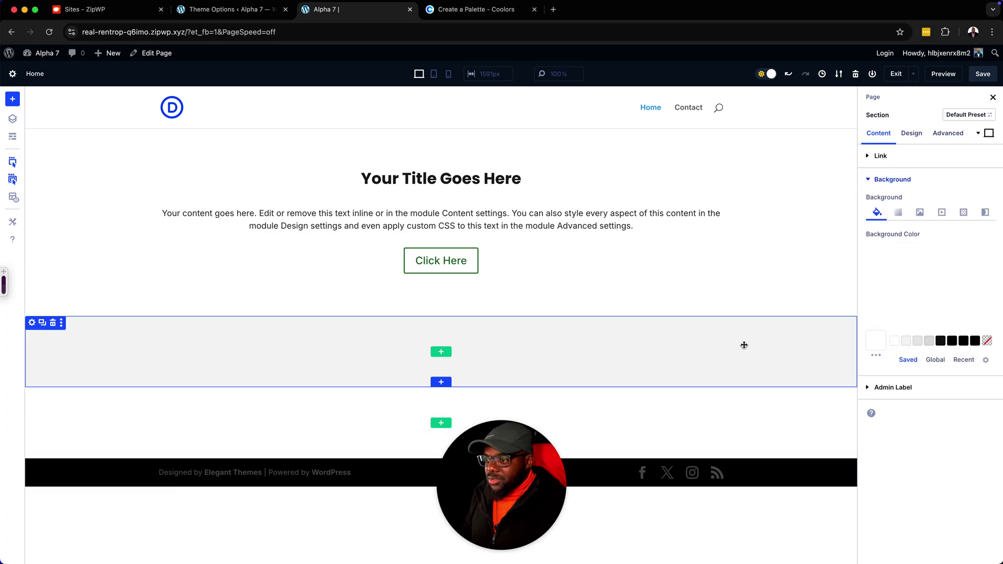
- Add a single-column row with a Blurb module to the grey section and duplicate its column twice to make three columns
click(441, 353)
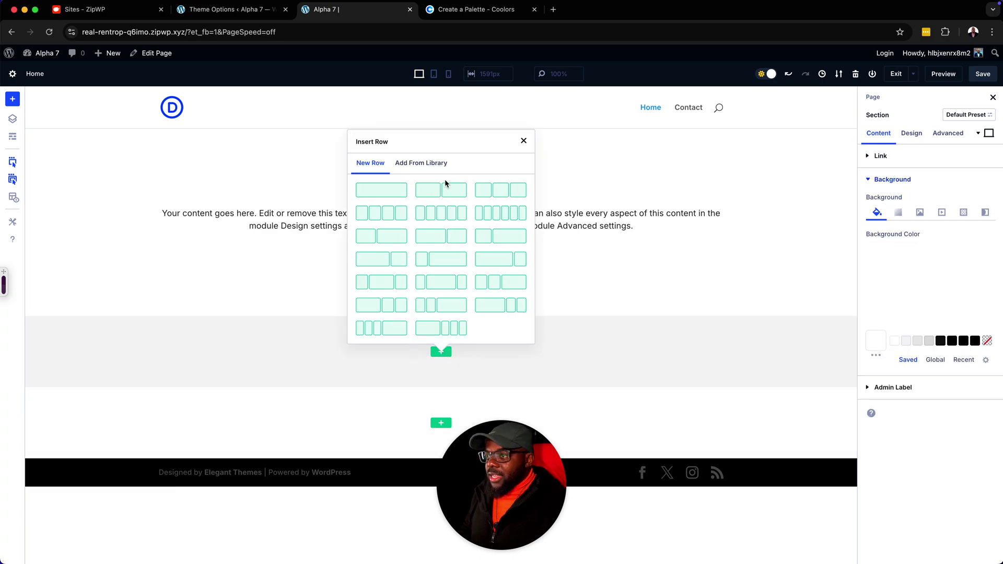
click(402, 190)
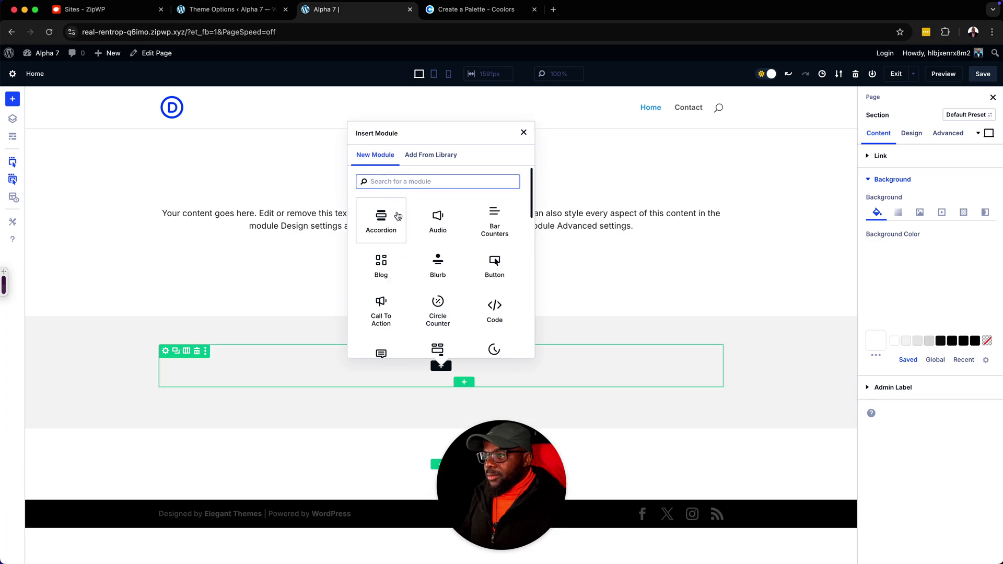
click(438, 264)
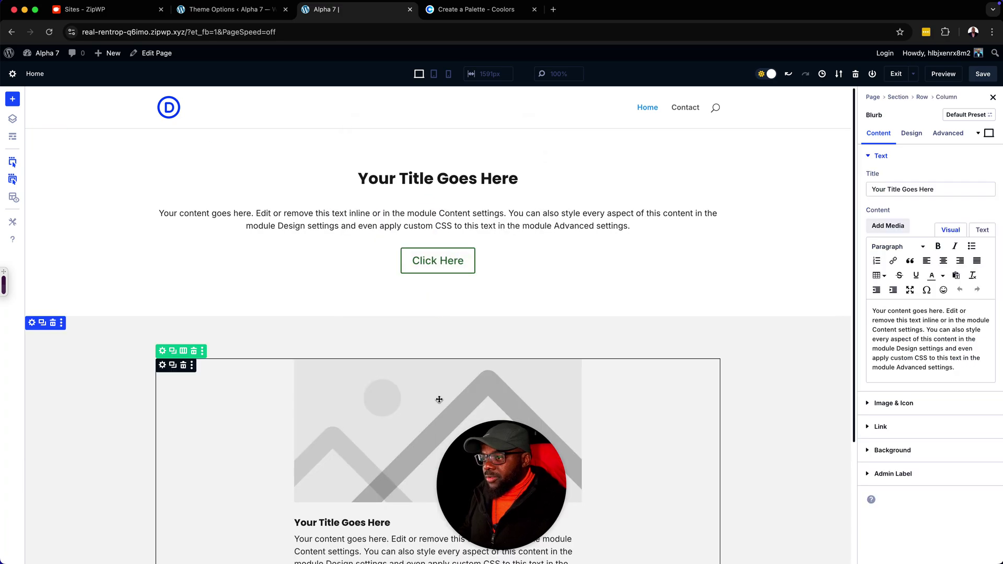
click(162, 351)
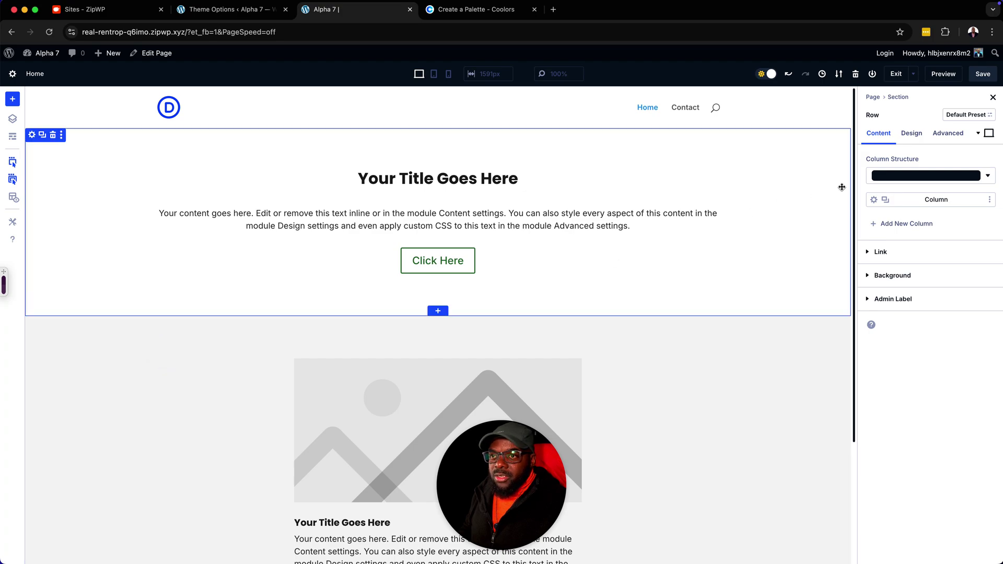
click(884, 200)
click(884, 199)
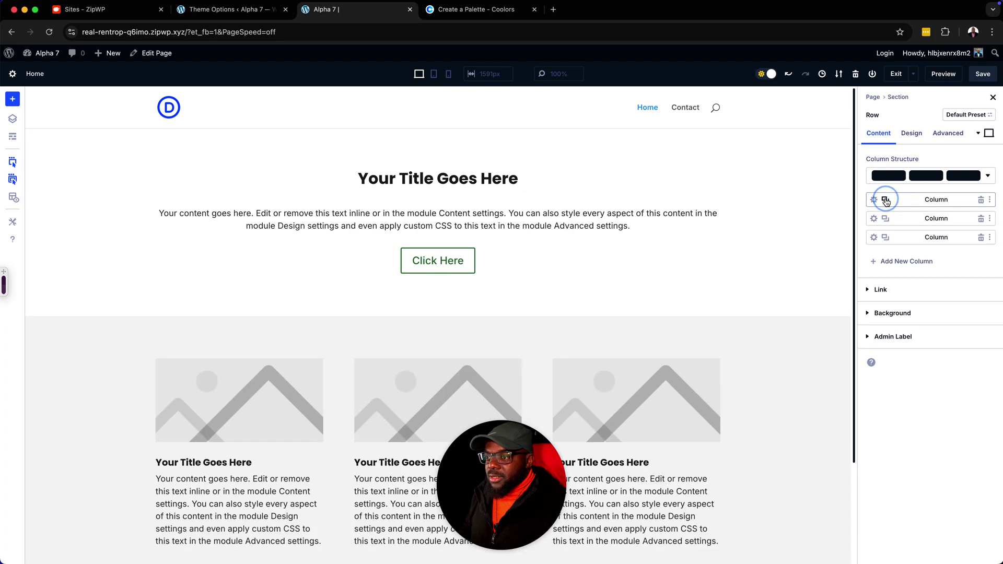
scroll(689, 371, down, 3)
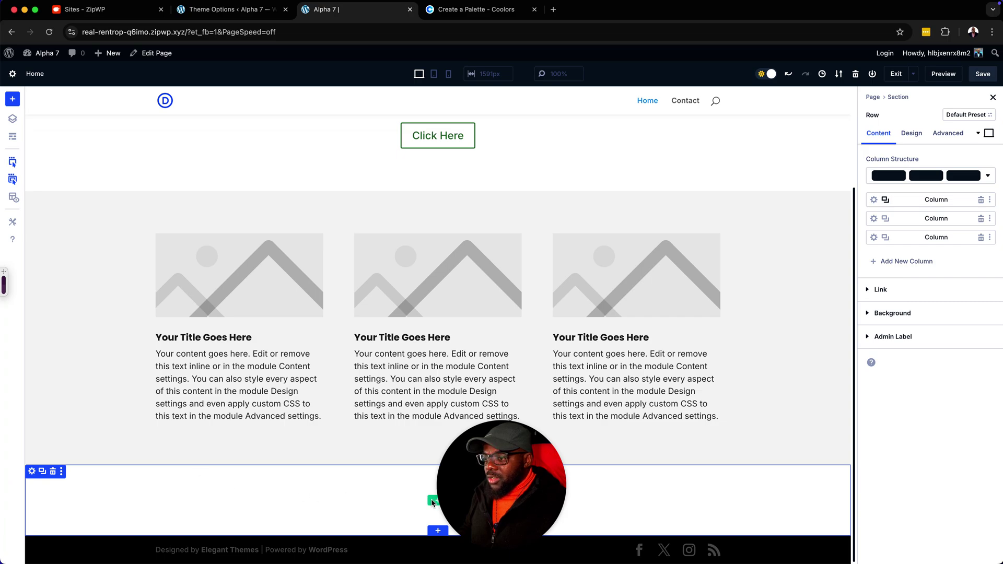
drag(523, 479, 945, 483)
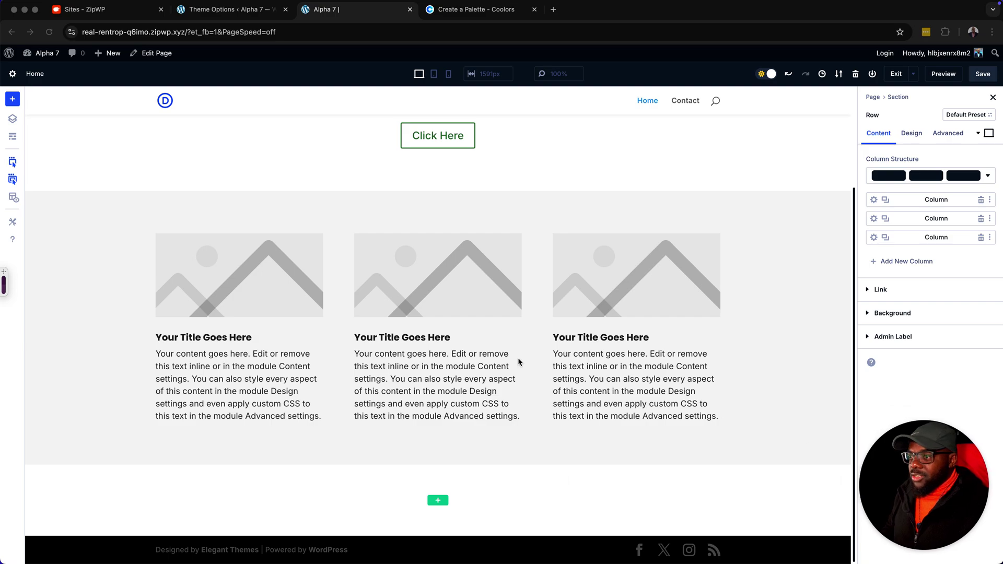
scroll(453, 300, up, 3)
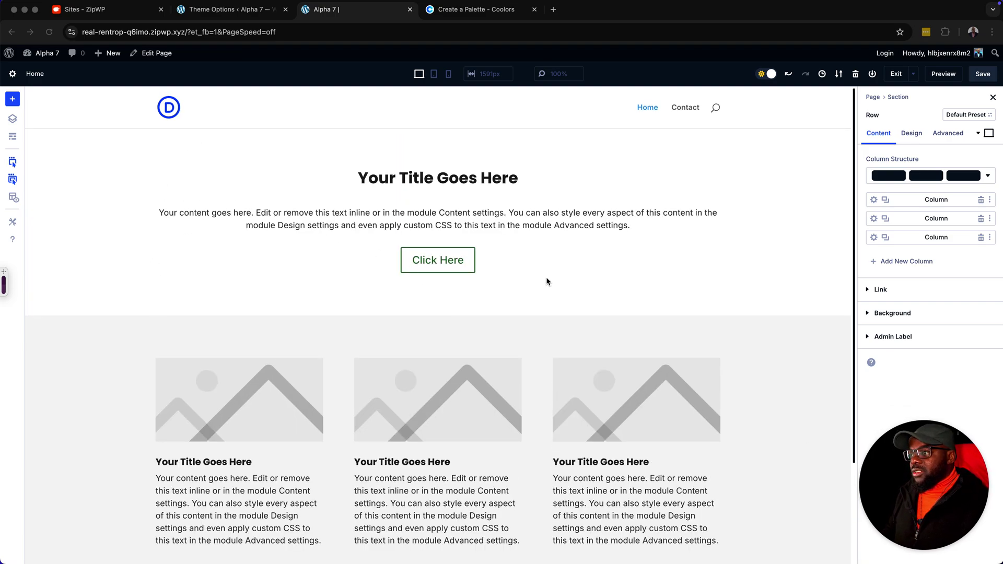
scroll(611, 397, down, 3)
scroll(741, 425, up, 3)
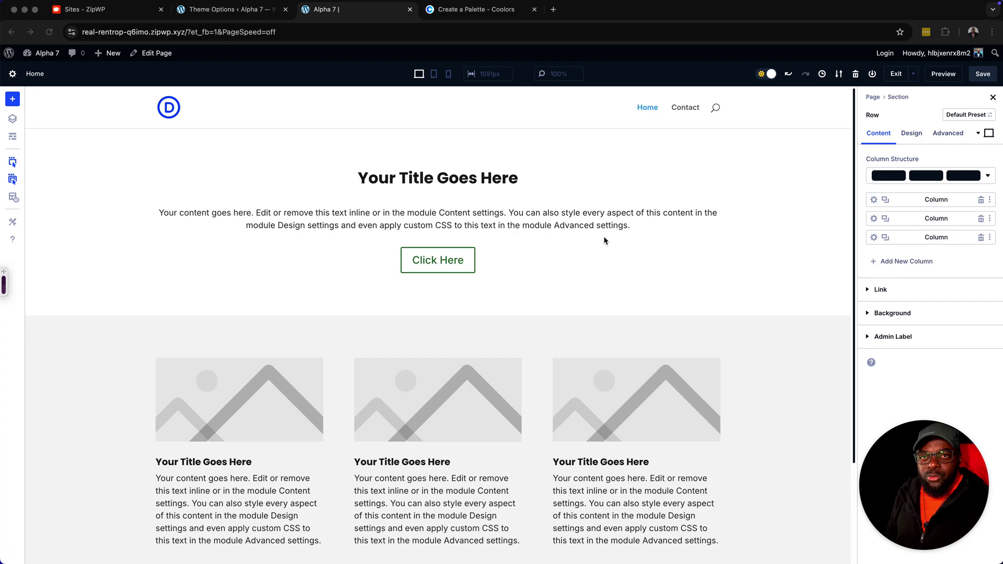
- Duplicate the empty white section below the three-blurb section
scroll(584, 307, down, 3)
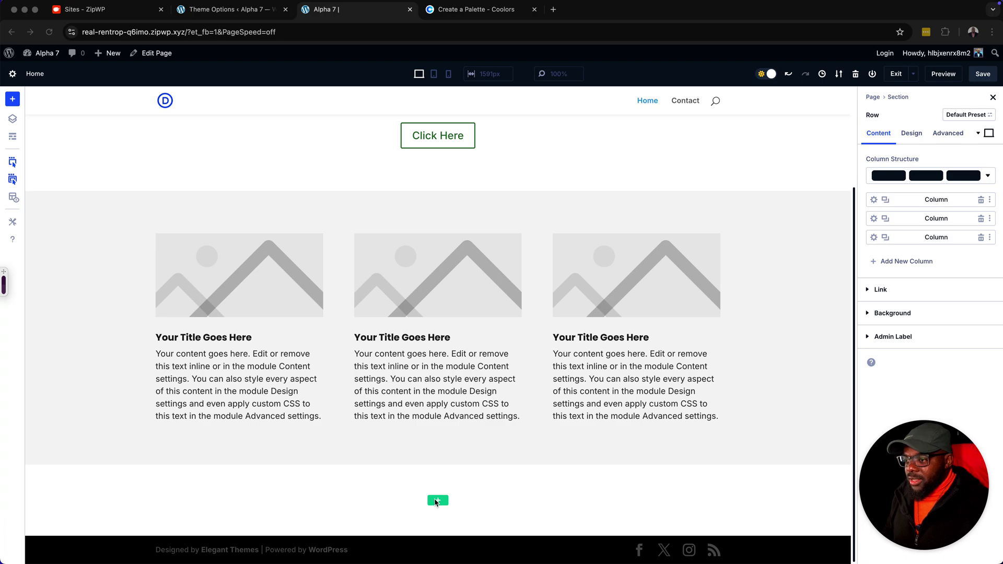
click(44, 472)
scroll(85, 462, down, 2)
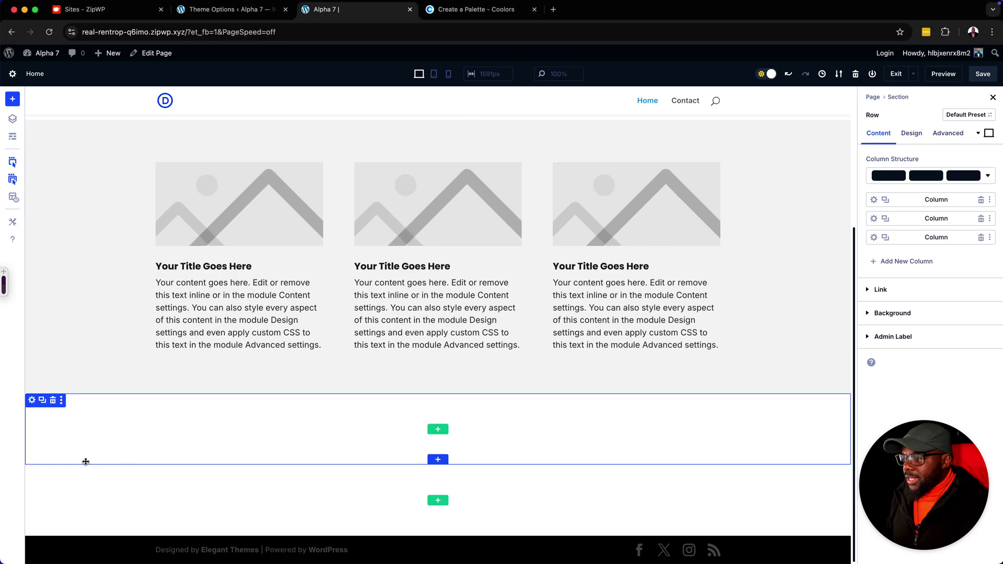
- Set the background of the last empty section to the black final saved palette color
click(32, 472)
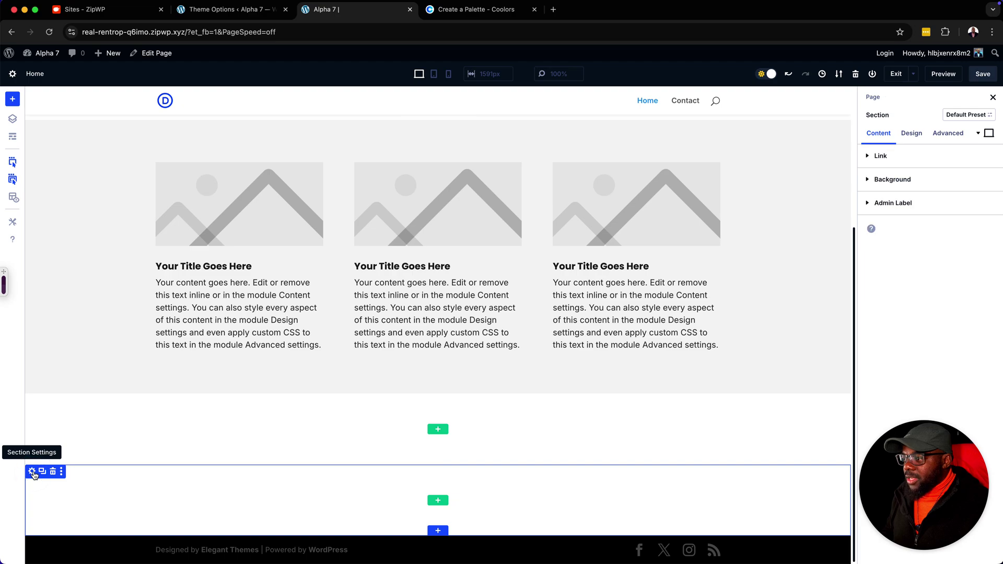
click(943, 179)
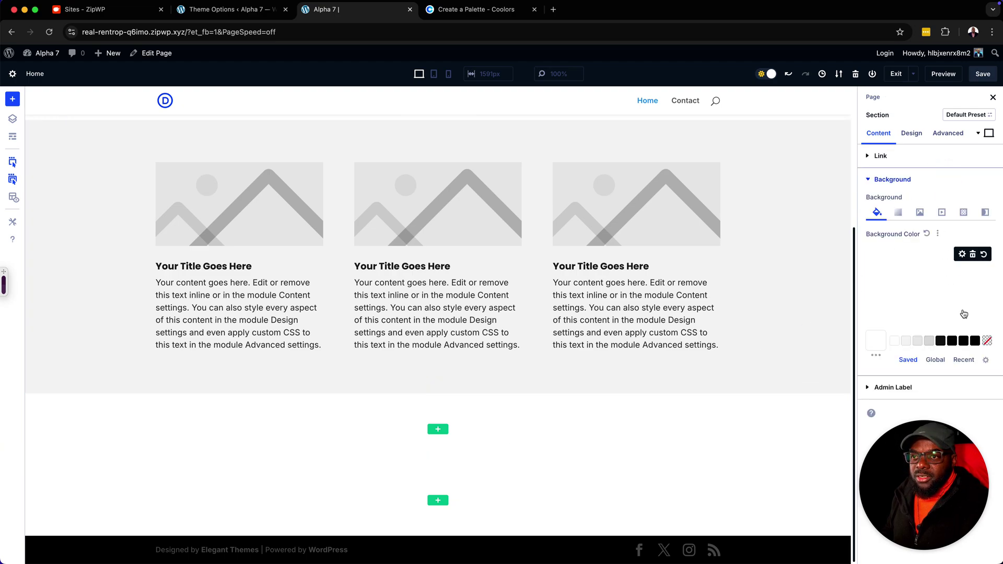
click(974, 341)
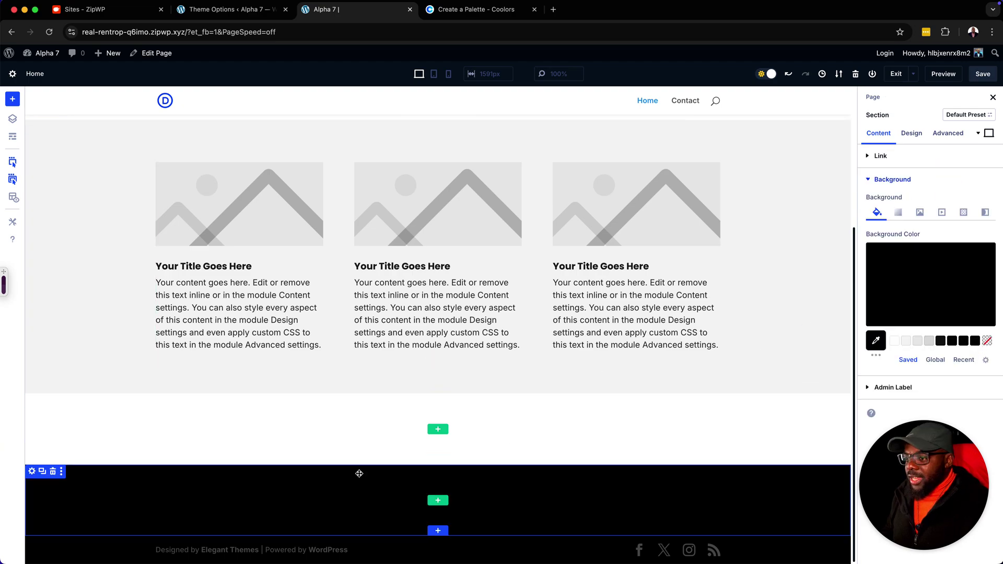
- Enable custom styles for the Click Here button in the first section and set its background to the global green Secondary Color
scroll(491, 294, up, 4)
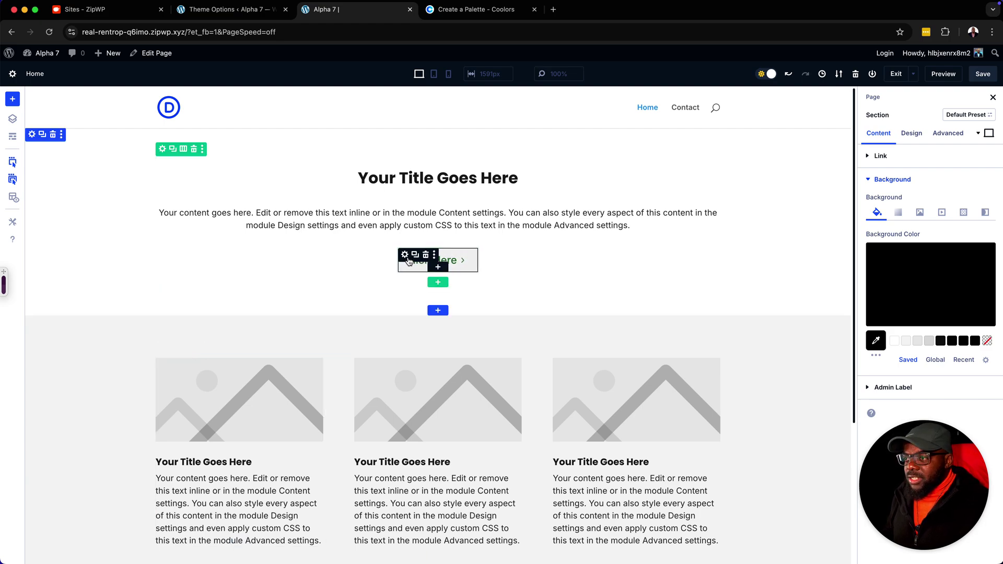
click(405, 254)
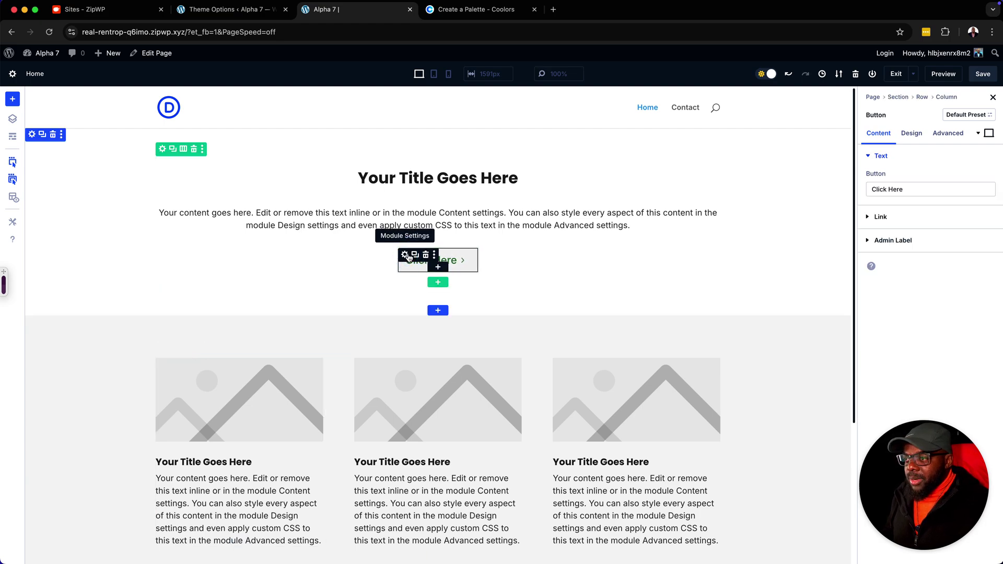
click(922, 133)
click(889, 203)
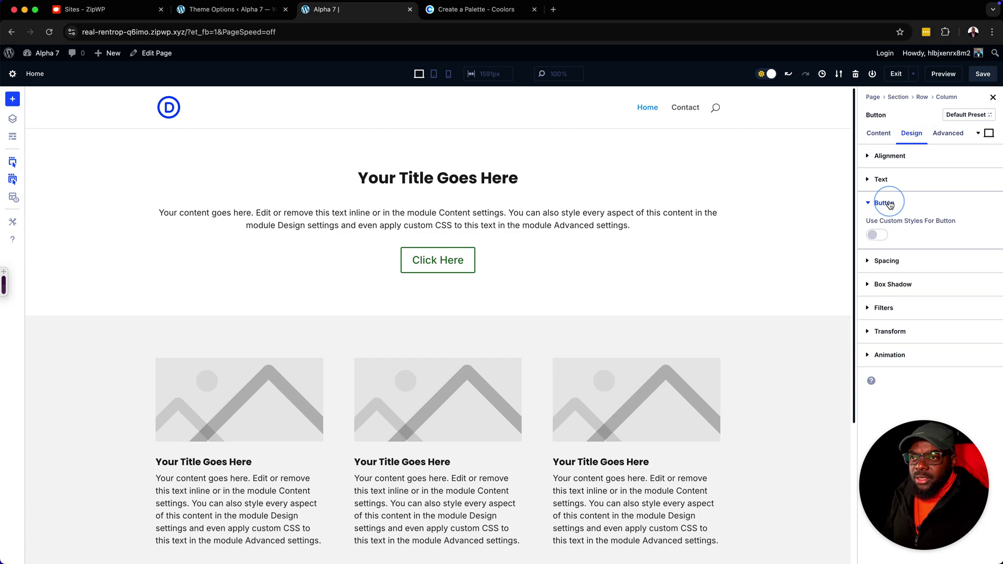
click(876, 234)
click(909, 252)
scroll(924, 308, down, 2)
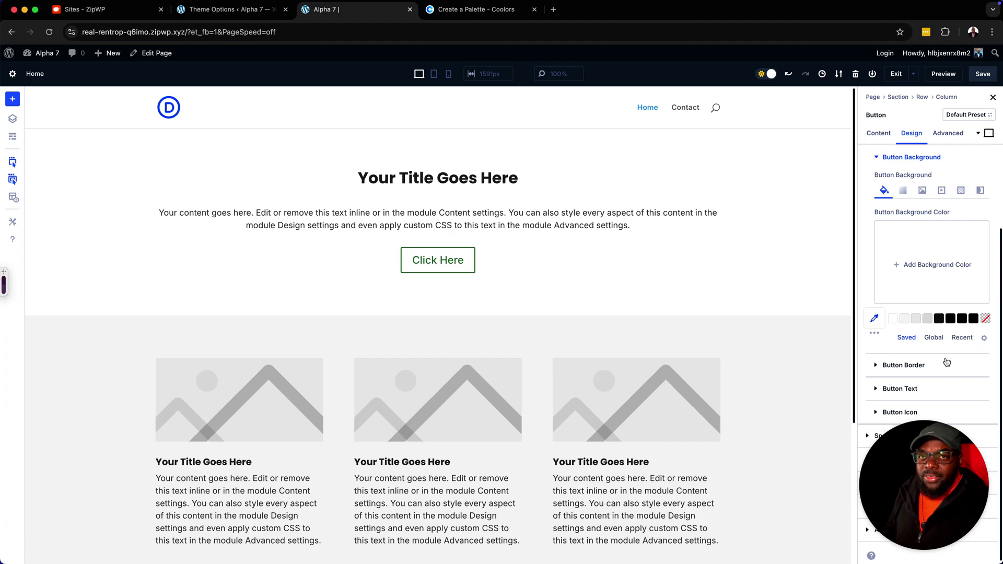
click(933, 337)
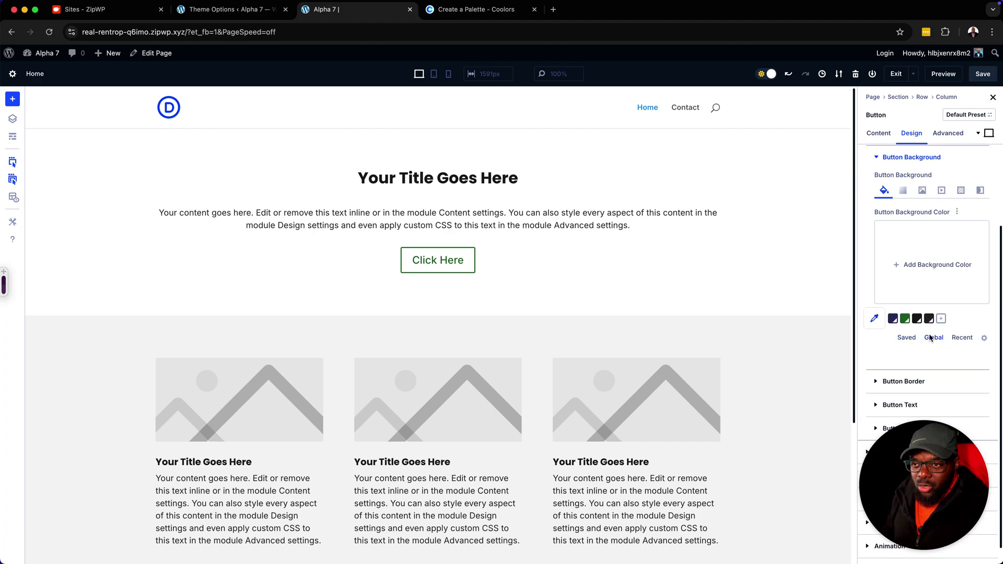
click(905, 320)
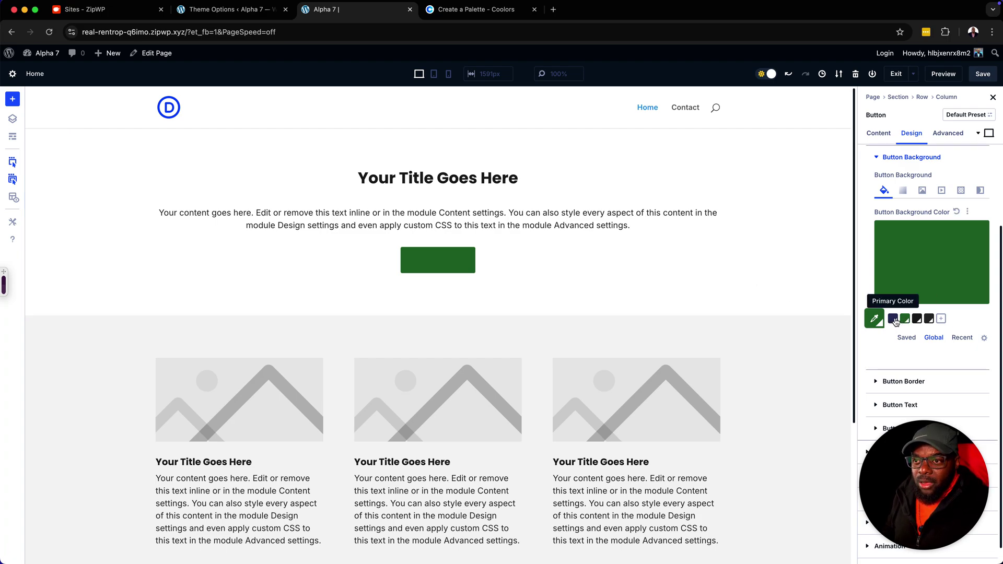
- Switch the button background to the fourth global color, adjust that color to #444444, and apply the change across the site
click(928, 320)
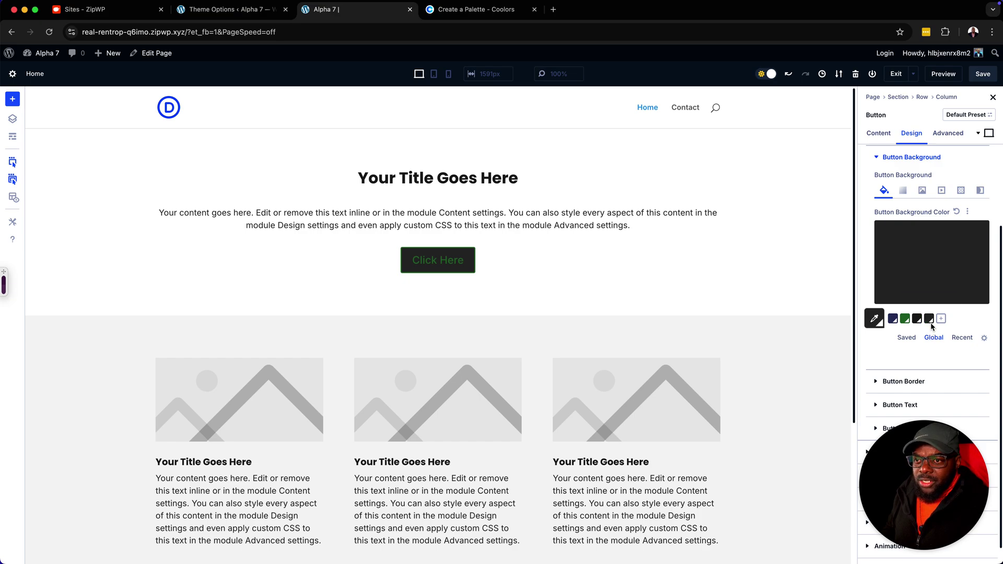
click(876, 320)
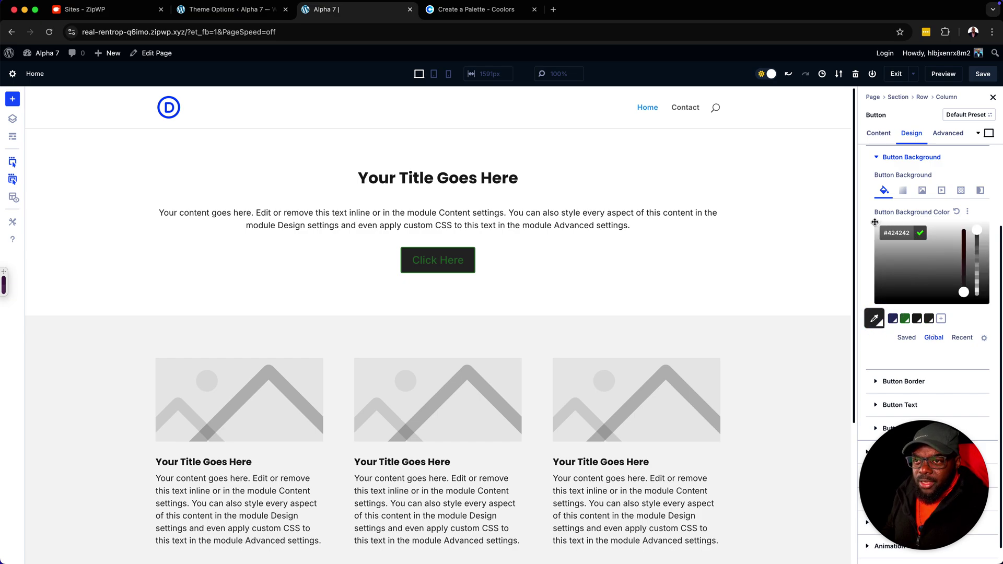
drag(874, 222, 876, 282)
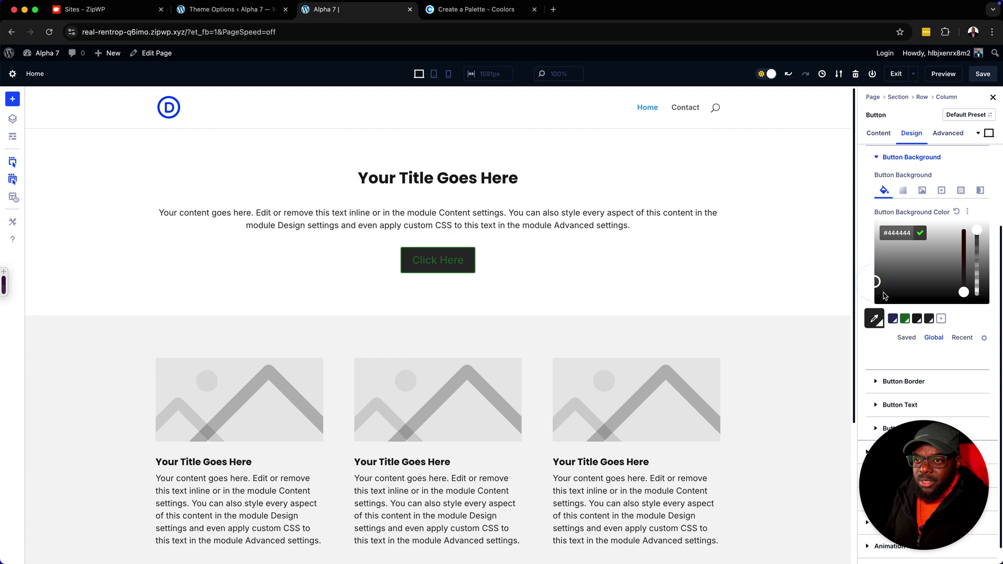
click(920, 233)
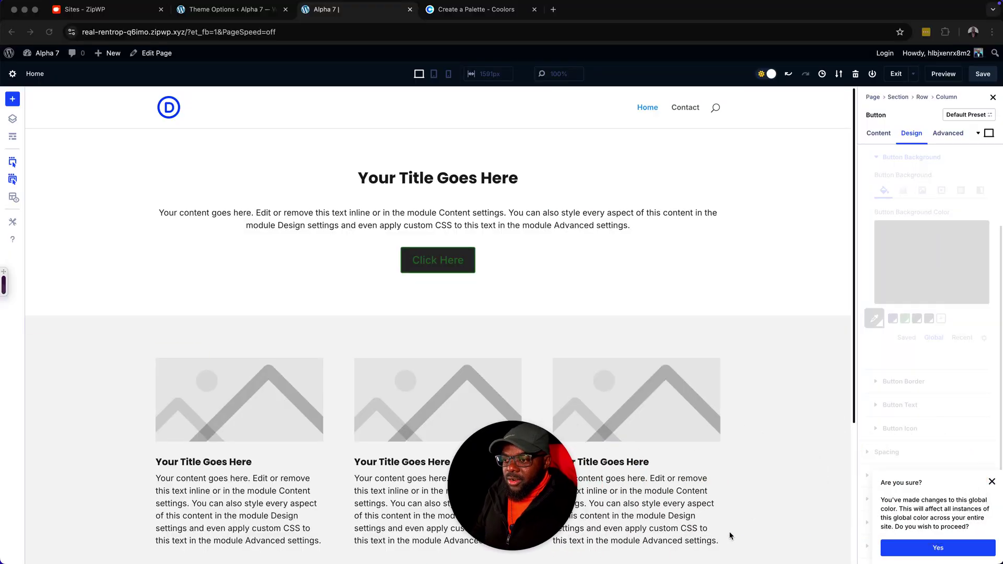
click(938, 549)
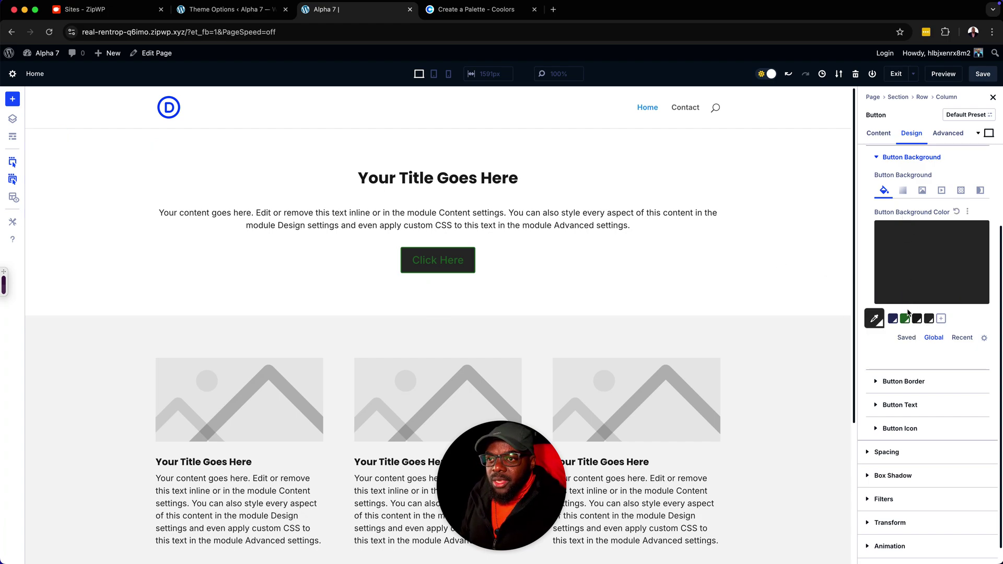
- Set the button background to the global green Secondary Color and its text color to white #ffffff
click(904, 319)
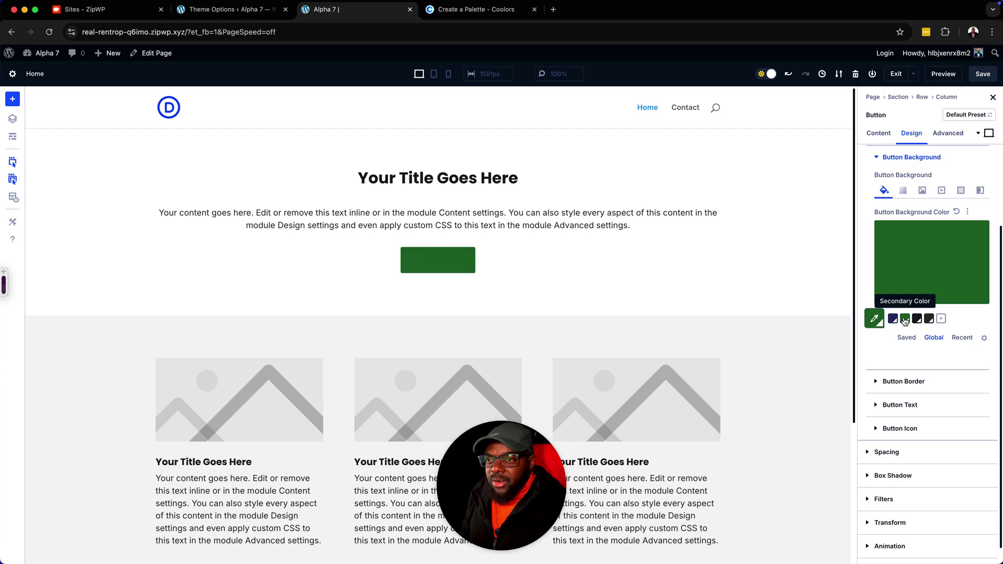
click(900, 404)
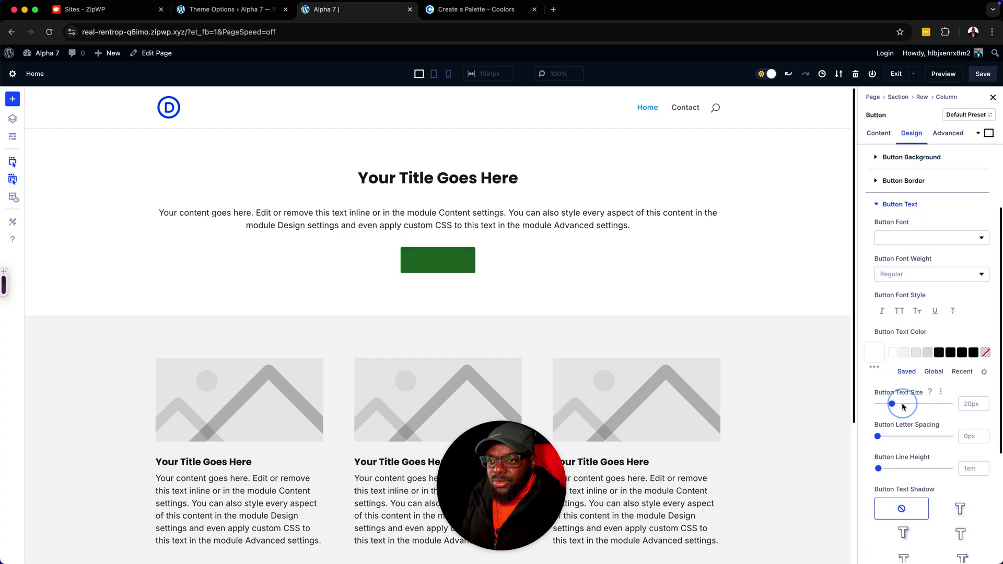
click(903, 355)
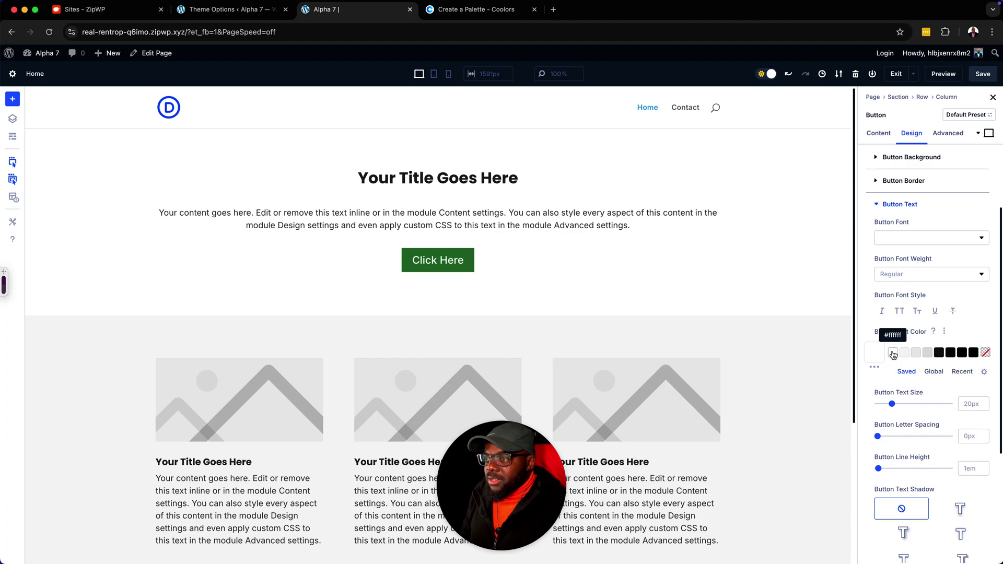
- Set the button's border color to the global green Secondary Color
scroll(935, 424, down, 1)
scroll(932, 424, down, 1)
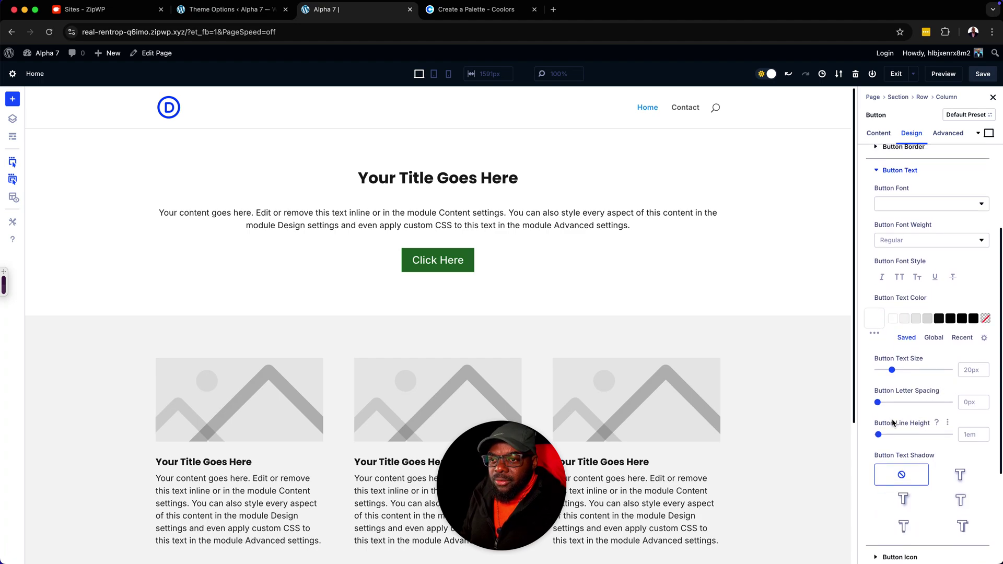
scroll(893, 422, down, 1)
scroll(893, 421, up, 2)
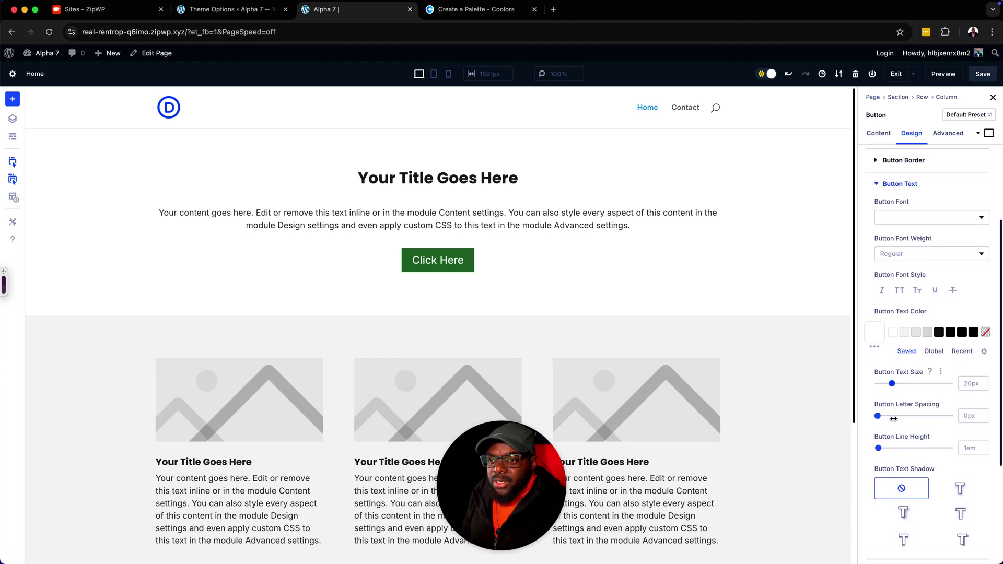
scroll(894, 366, down, 4)
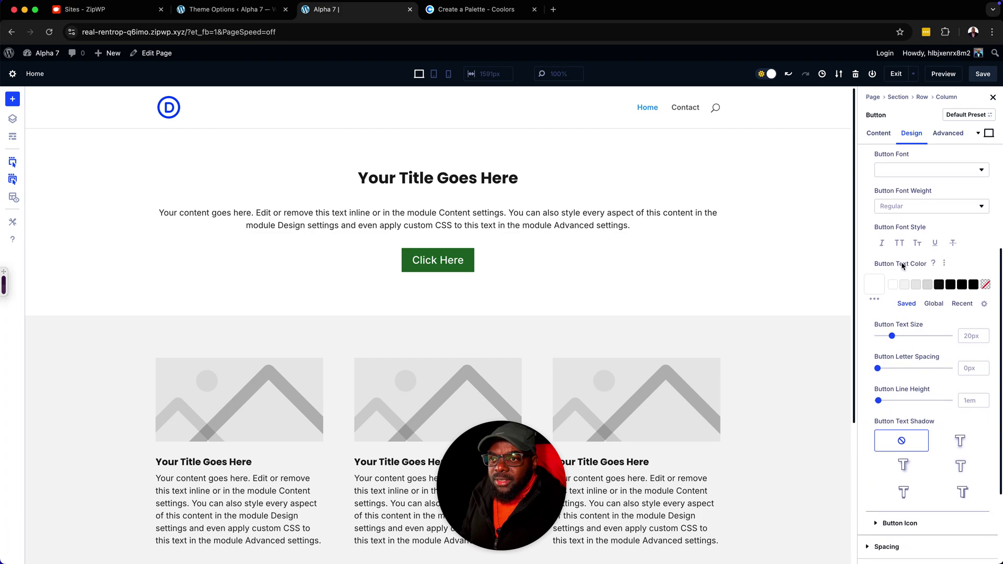
scroll(908, 183, up, 2)
click(910, 174)
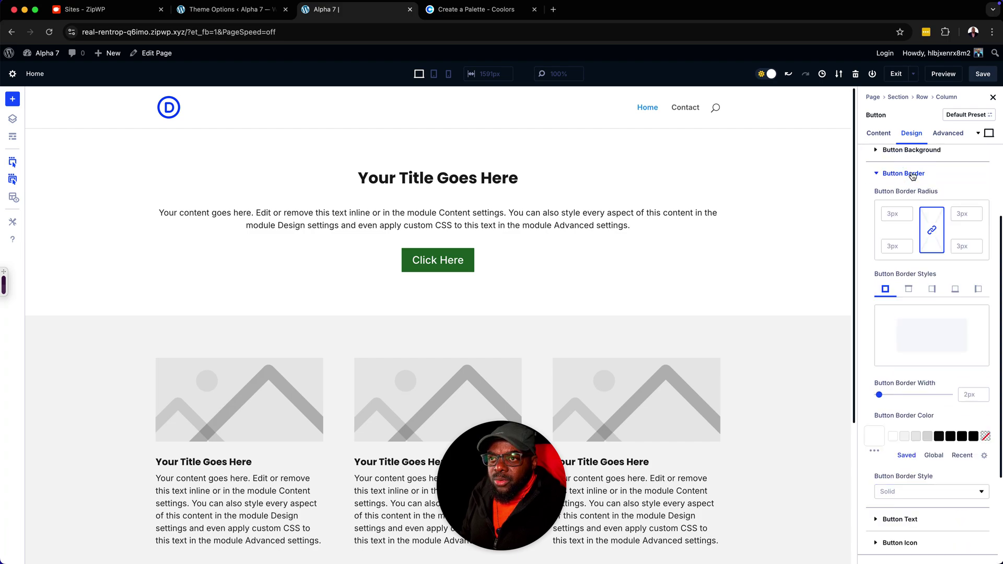
click(933, 456)
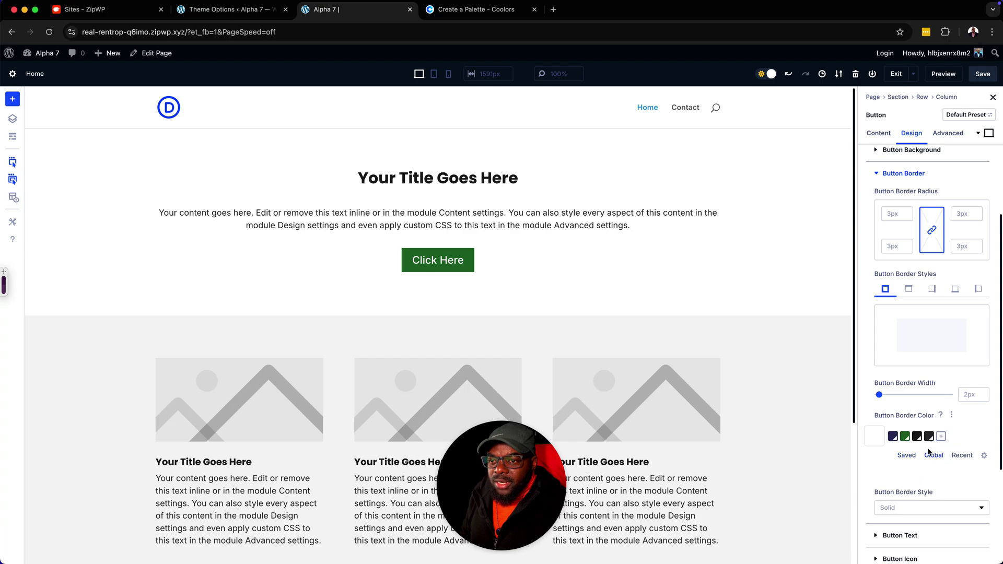
click(907, 437)
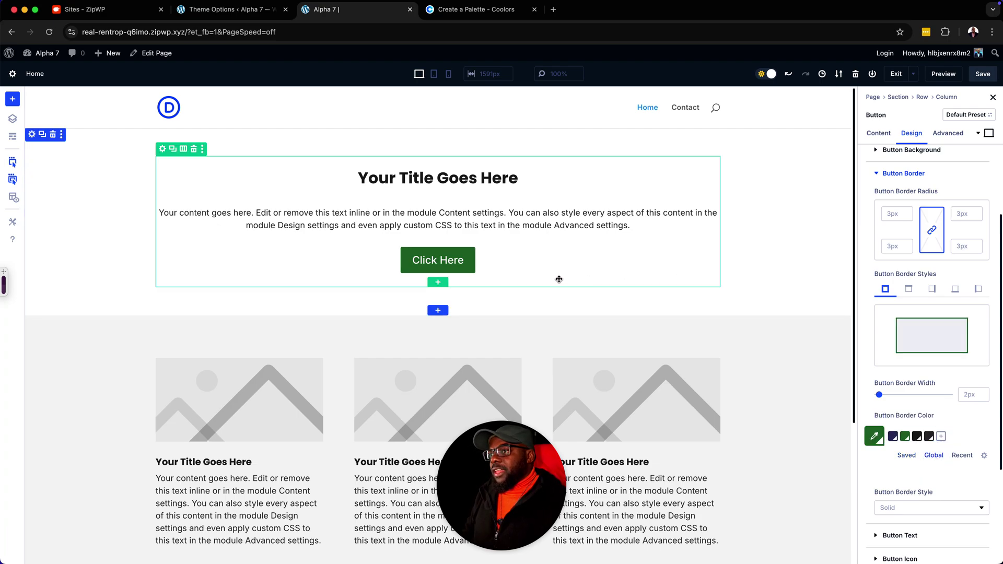
- Link the words "Advanced settings" in the first section's paragraph to # and leave the text editing
click(583, 214)
drag(555, 227, 628, 230)
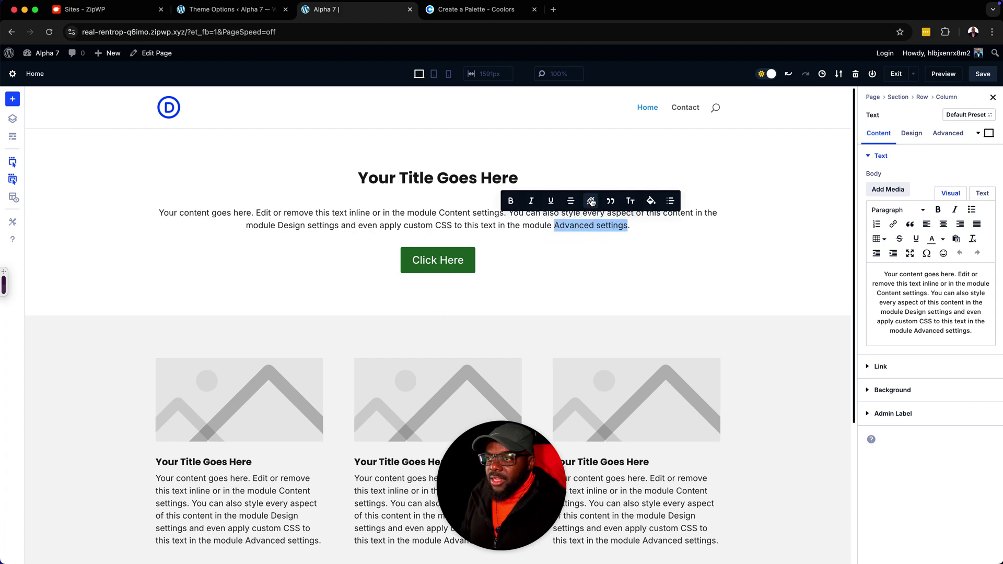
click(591, 199)
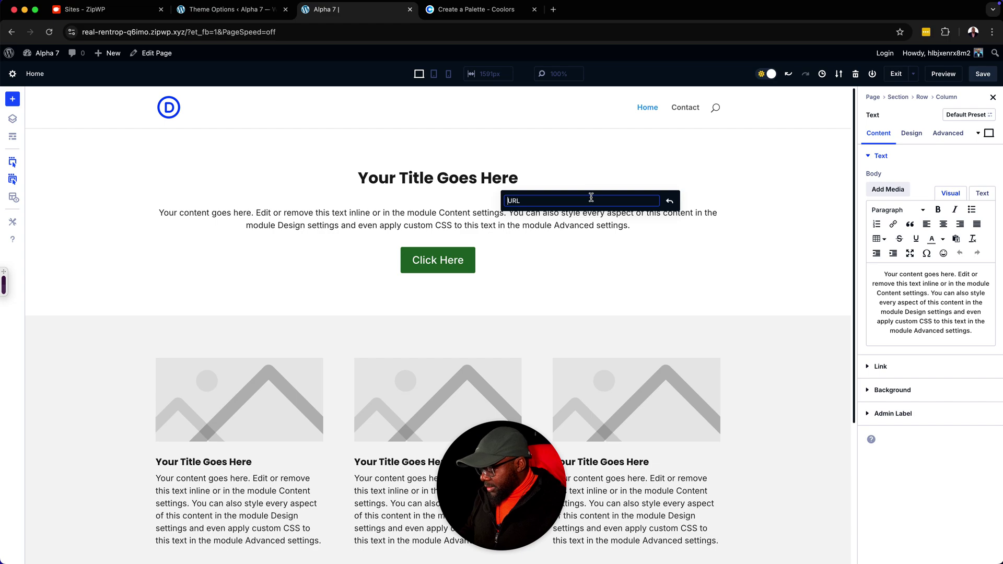
text(#)
key(Return)
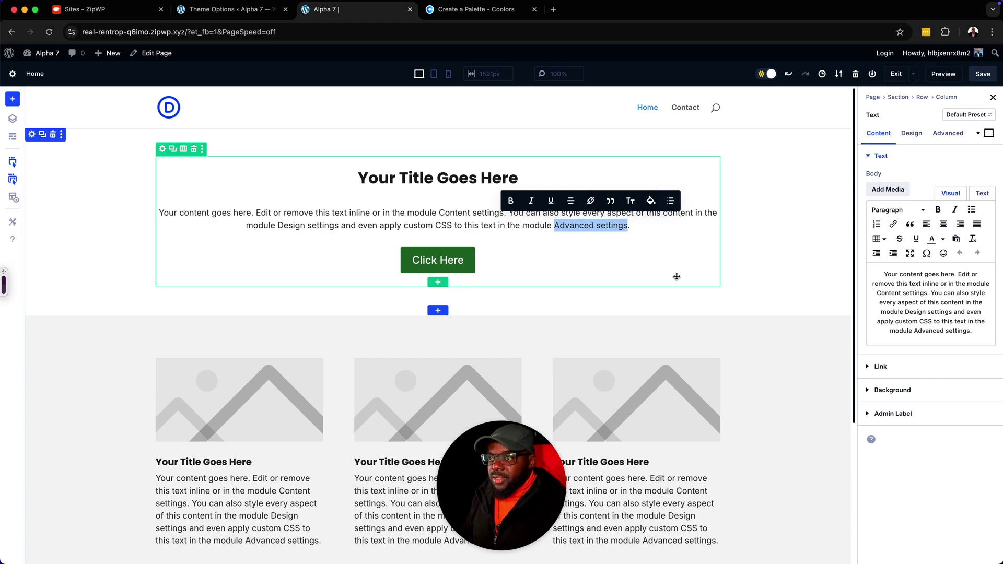
click(676, 275)
click(651, 226)
click(763, 196)
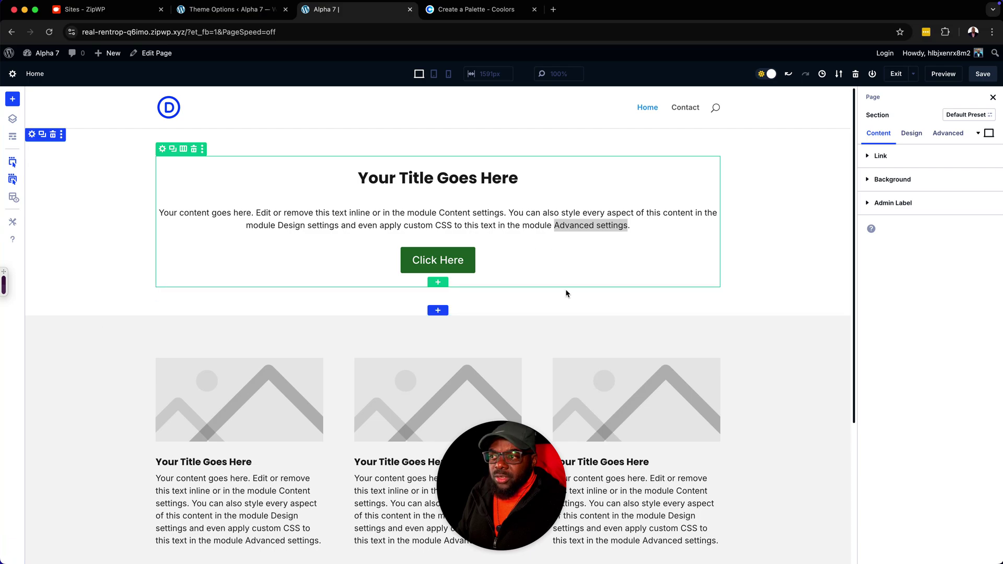
click(918, 134)
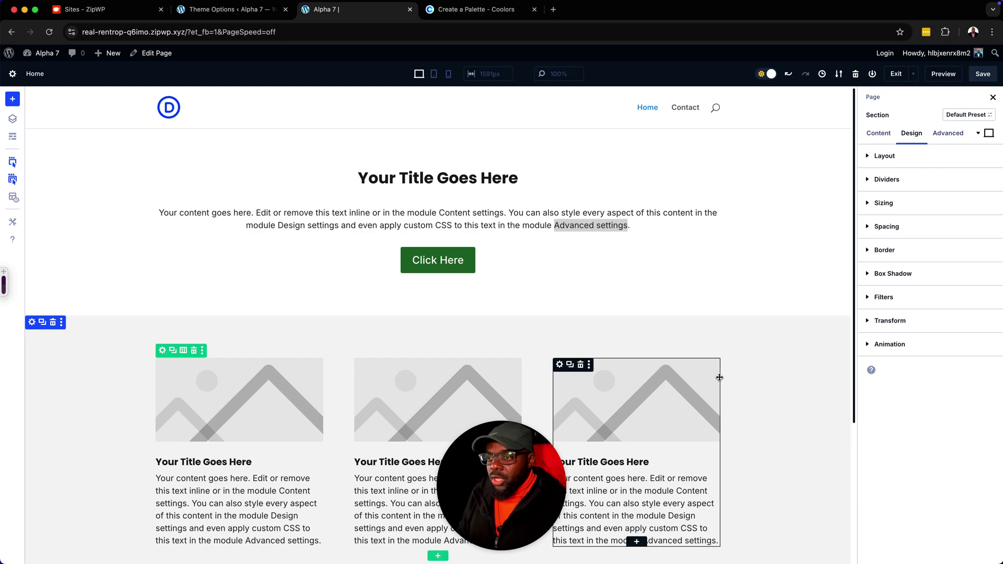
scroll(720, 373, down, 3)
scroll(397, 269, down, 4)
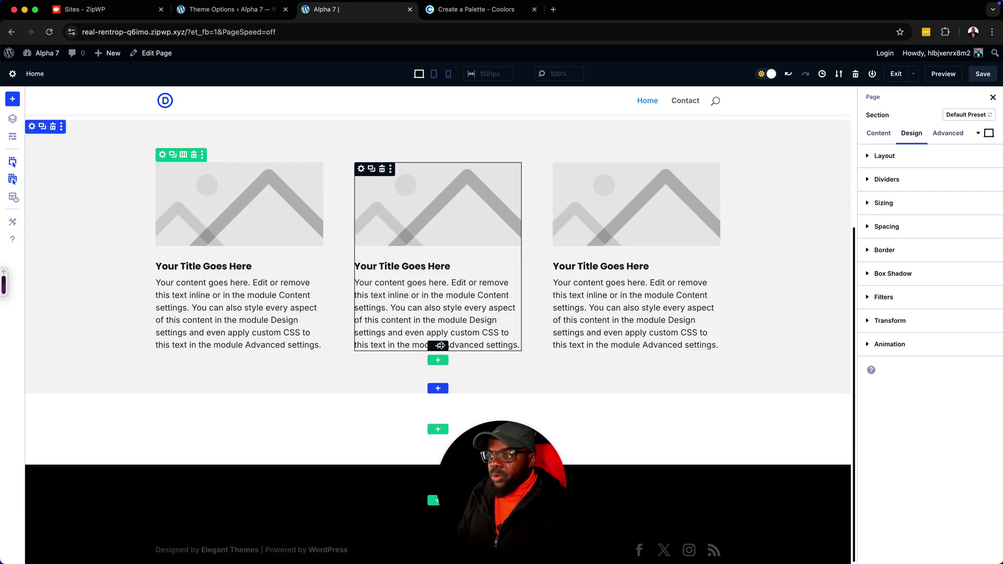
scroll(693, 385, up, 7)
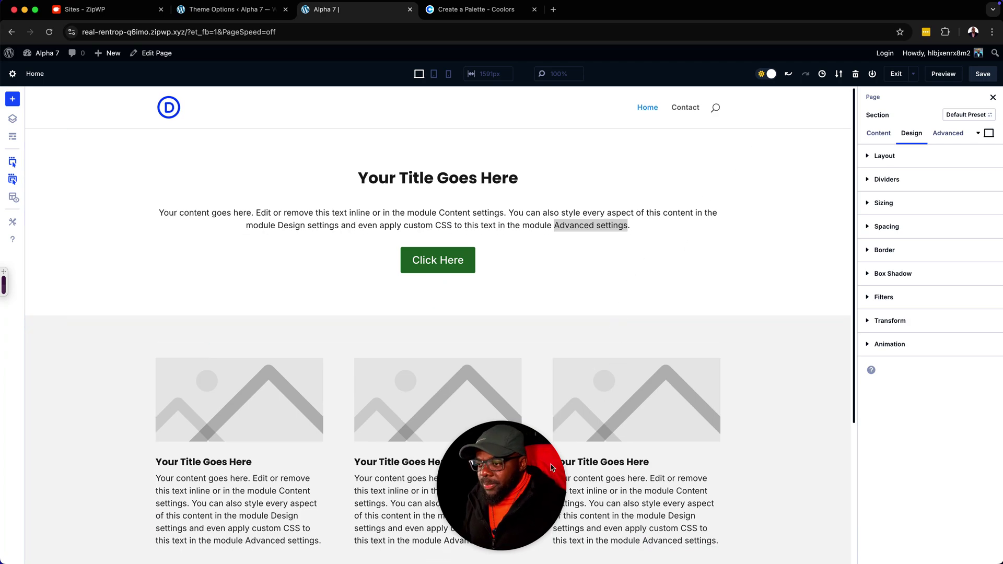
drag(518, 487, 936, 485)
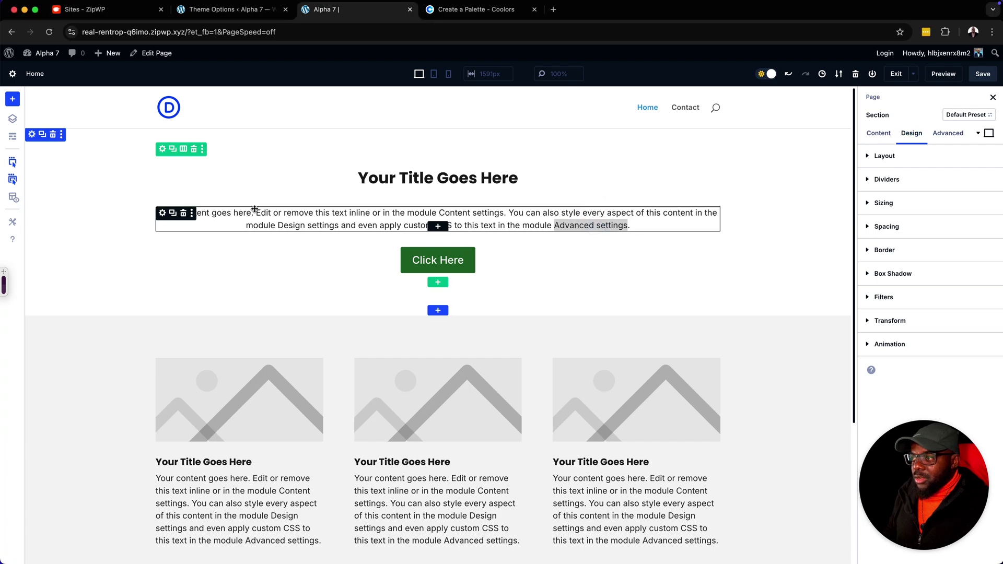
- Open the text design settings of the first section's paragraph and browse its available fonts, including the global ones
click(163, 213)
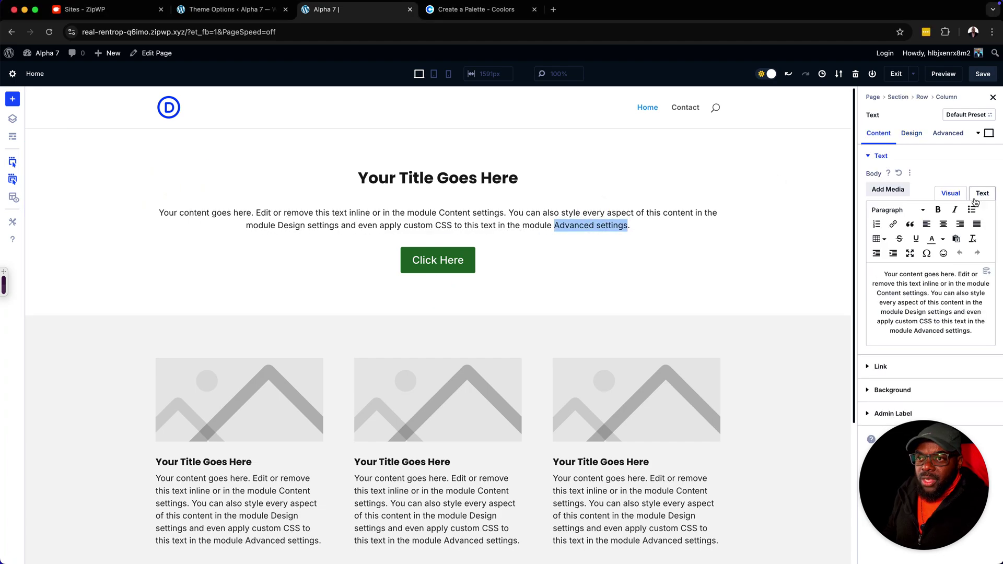
click(911, 133)
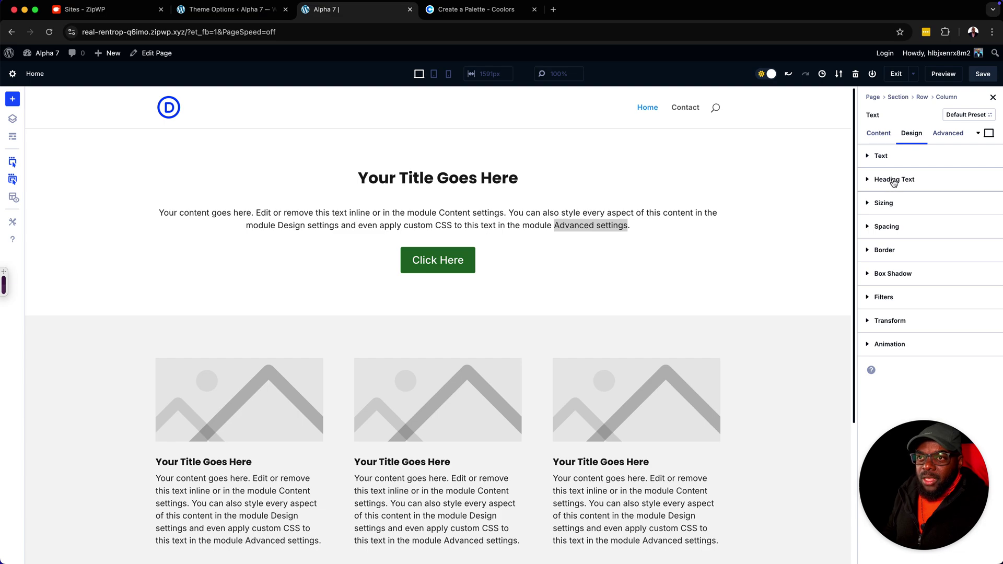
click(880, 156)
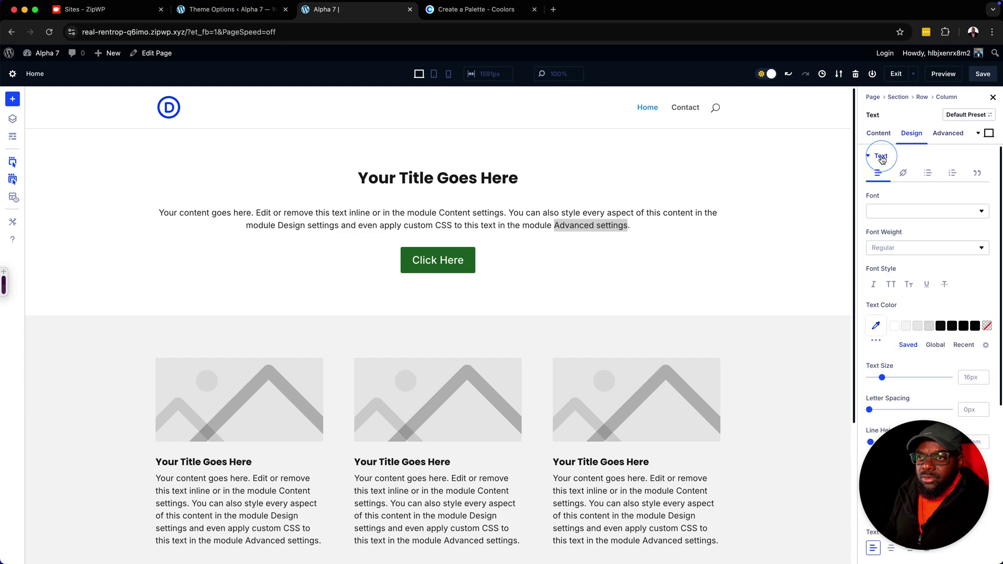
click(885, 213)
scroll(932, 291, down, 10)
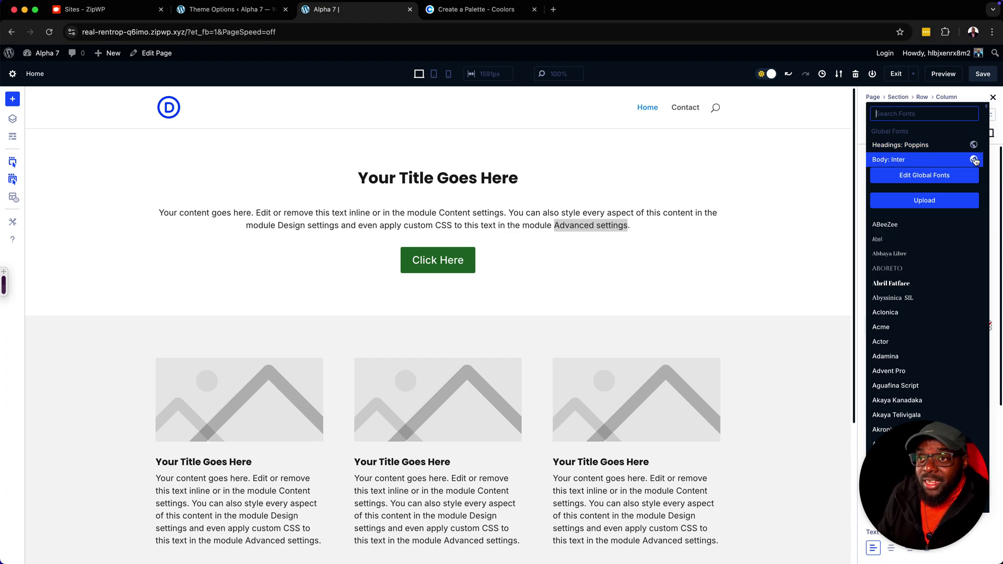
- Open the global fonts editor, look through the heading font choices, and close the editor without changing anything
click(924, 177)
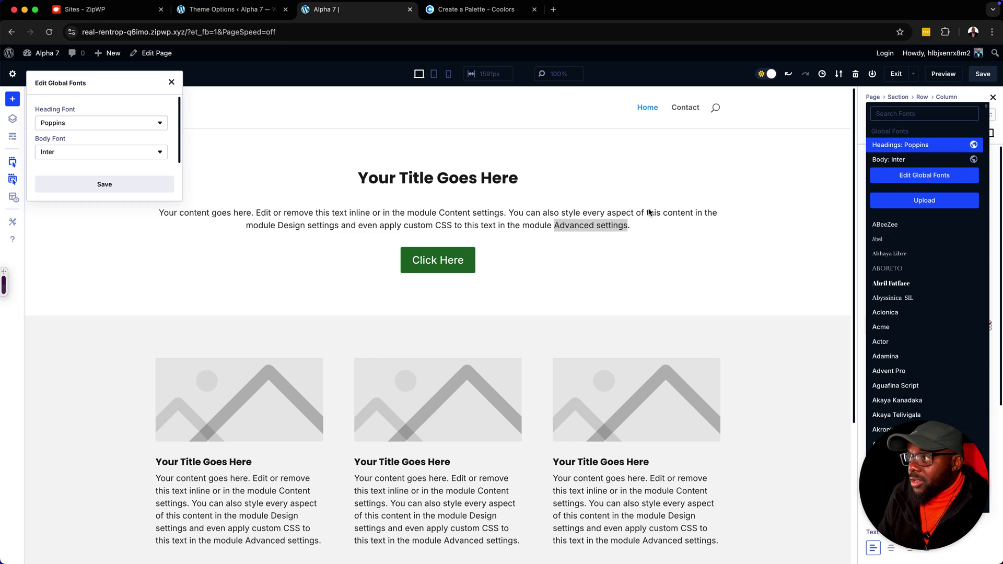
click(106, 125)
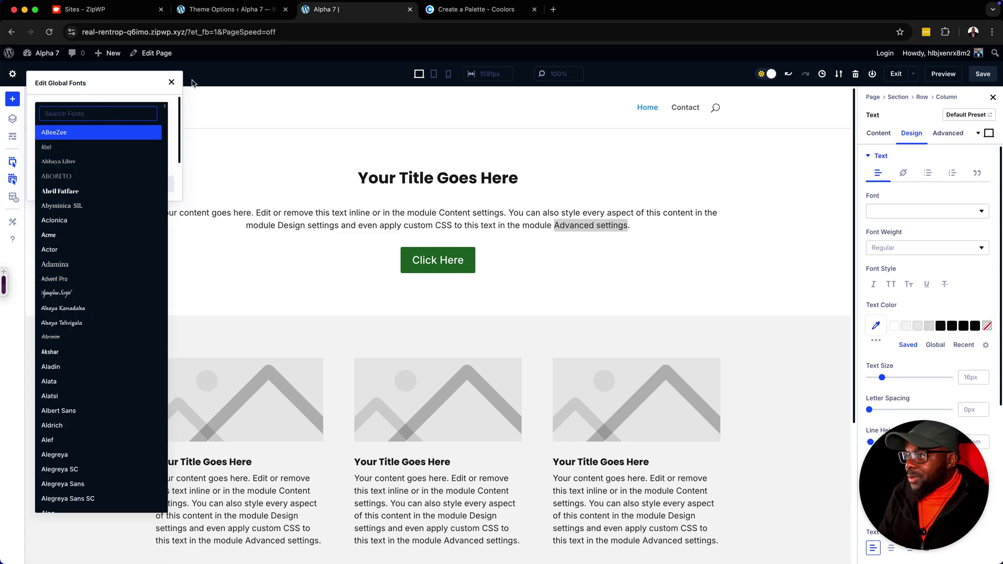
click(121, 84)
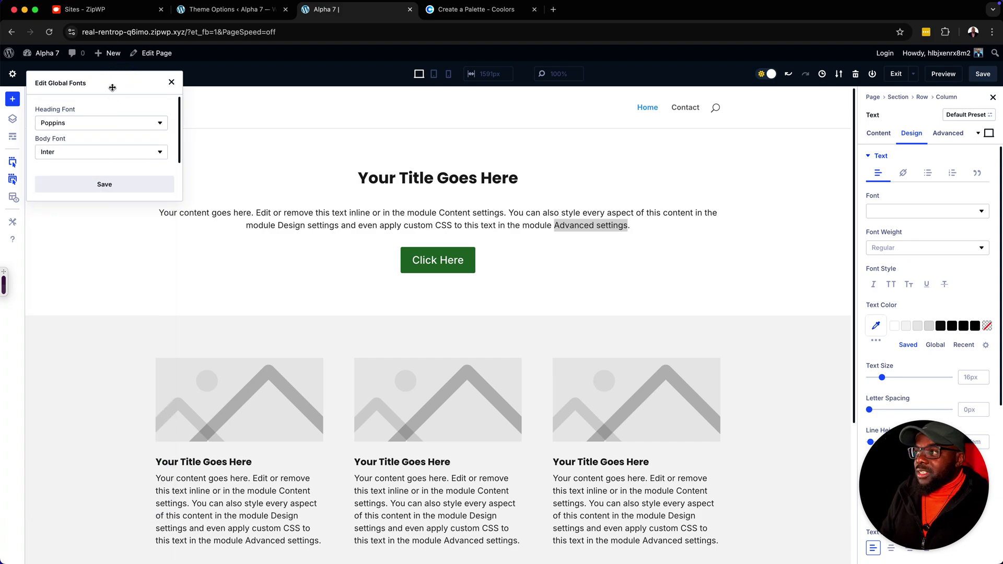
drag(112, 82, 762, 155)
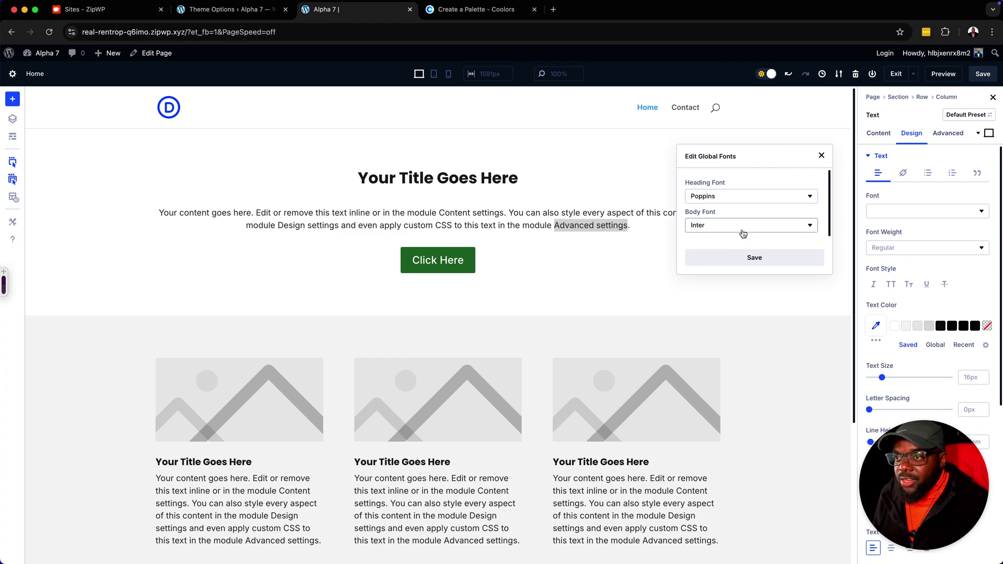
click(820, 157)
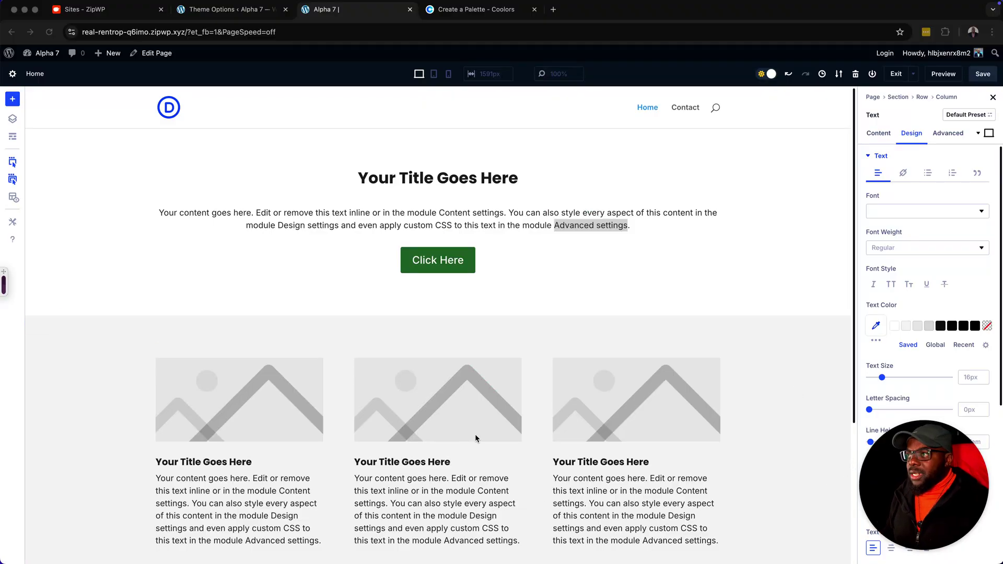
- Switch to the ZipWP sites list and start creating a blueprint from the Alpha 7 site
click(130, 11)
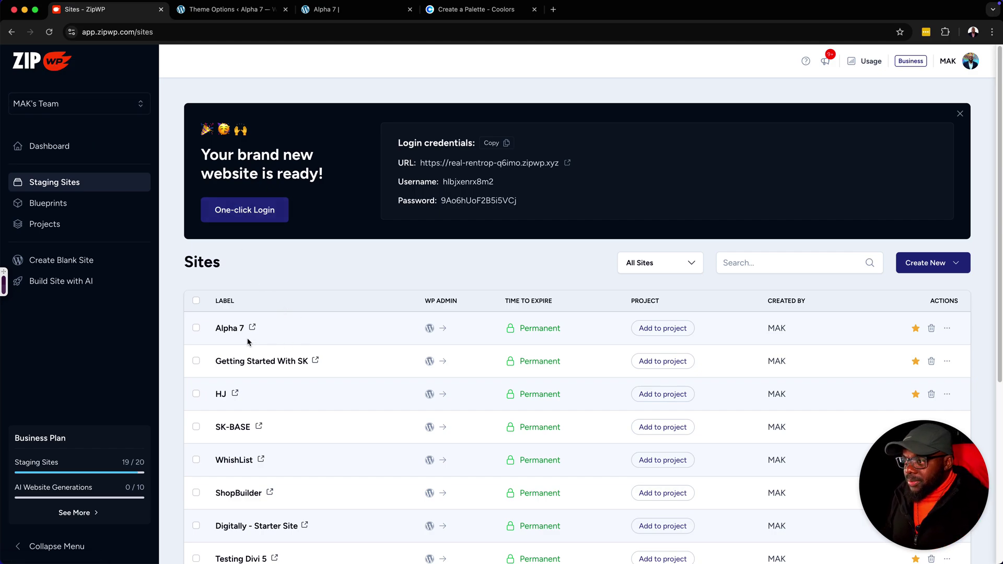
click(232, 9)
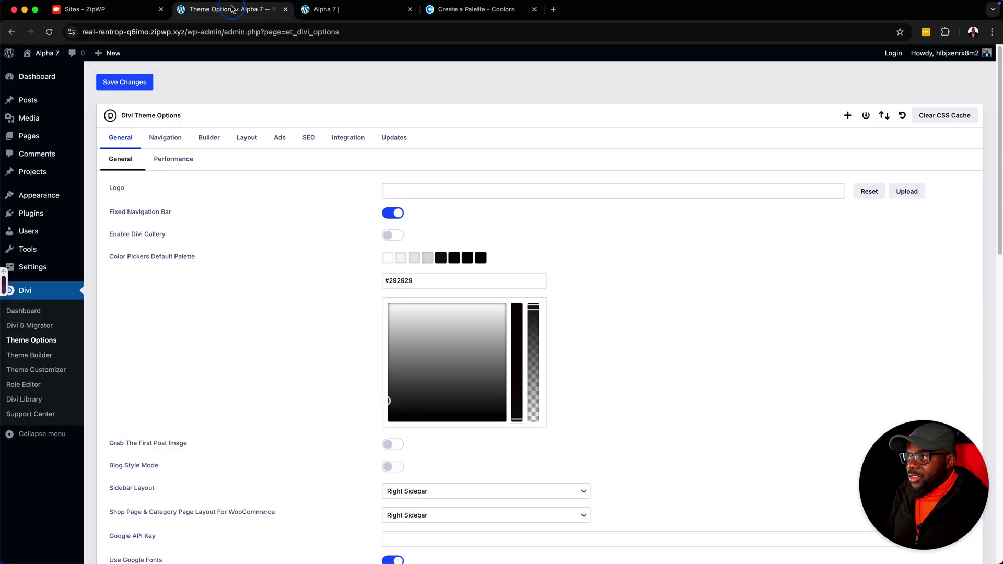
click(92, 9)
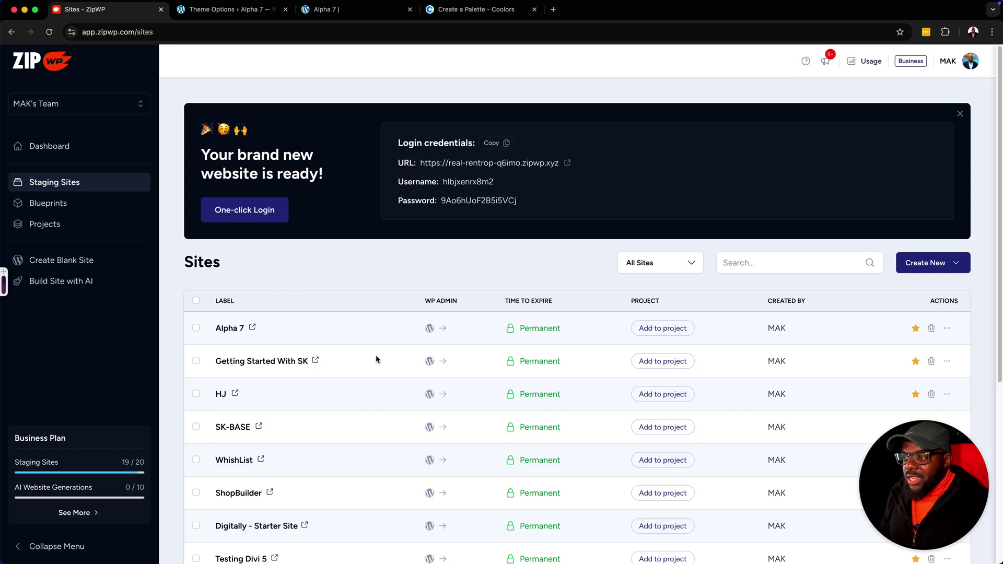
click(946, 328)
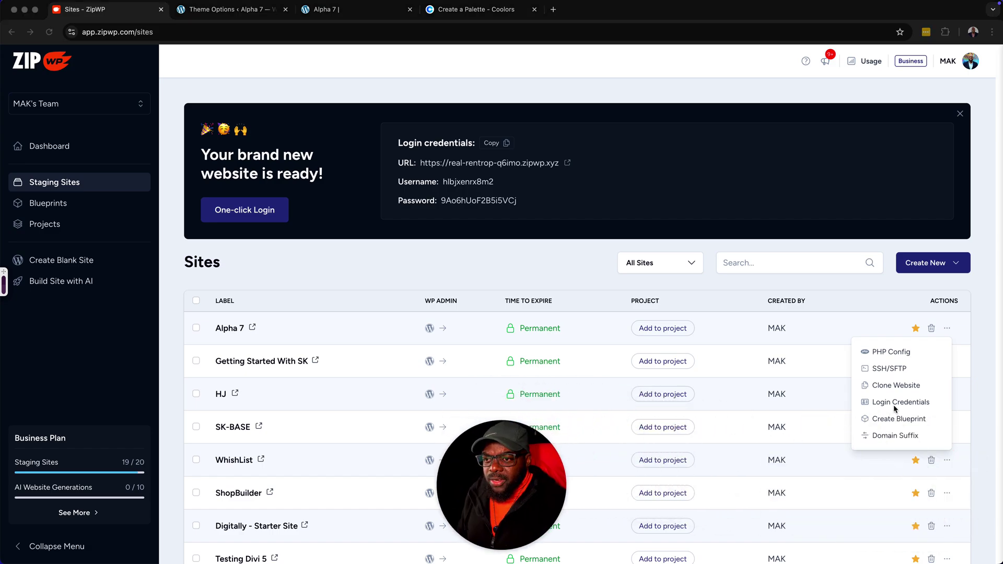
click(902, 419)
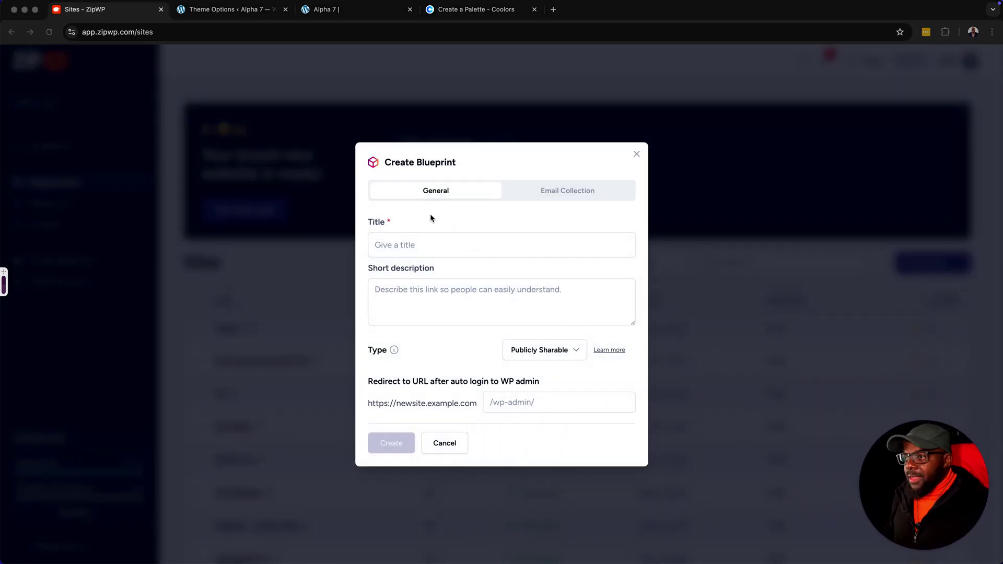
- Title the blueprint "Divi 5 Blueprint", leave its description empty, and create it
click(427, 247)
click(400, 245)
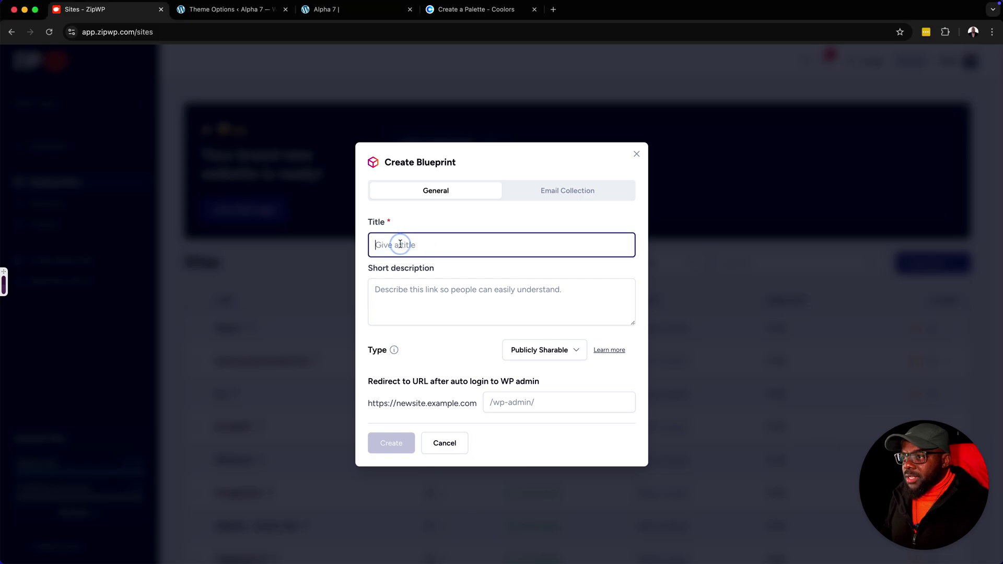
text(Divi 5 Blueprint)
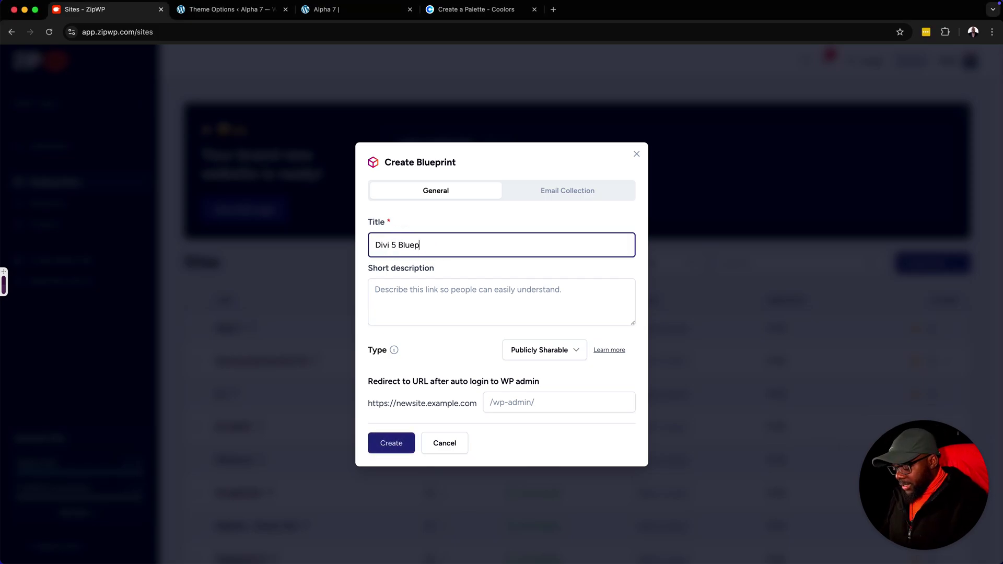
click(441, 288)
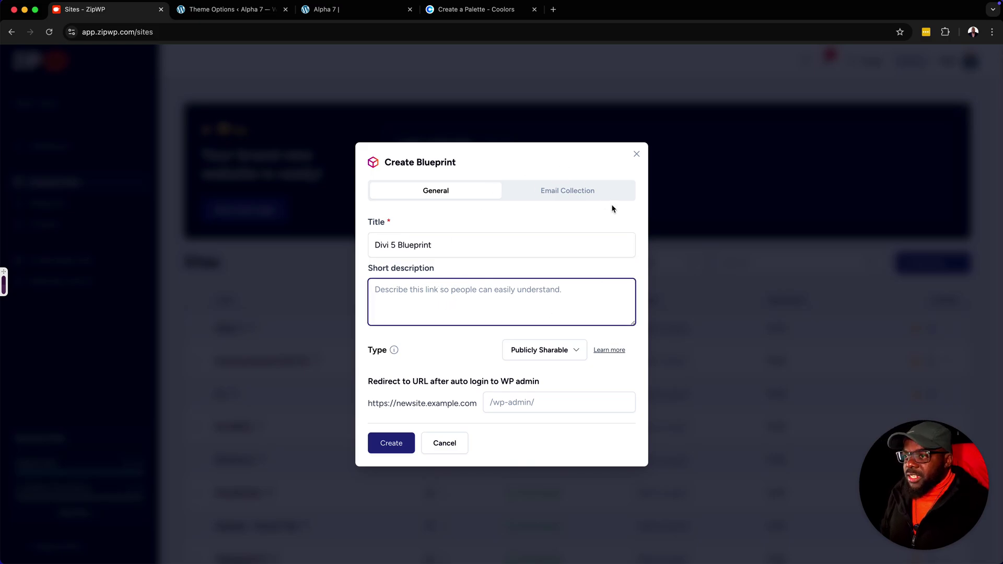
click(397, 445)
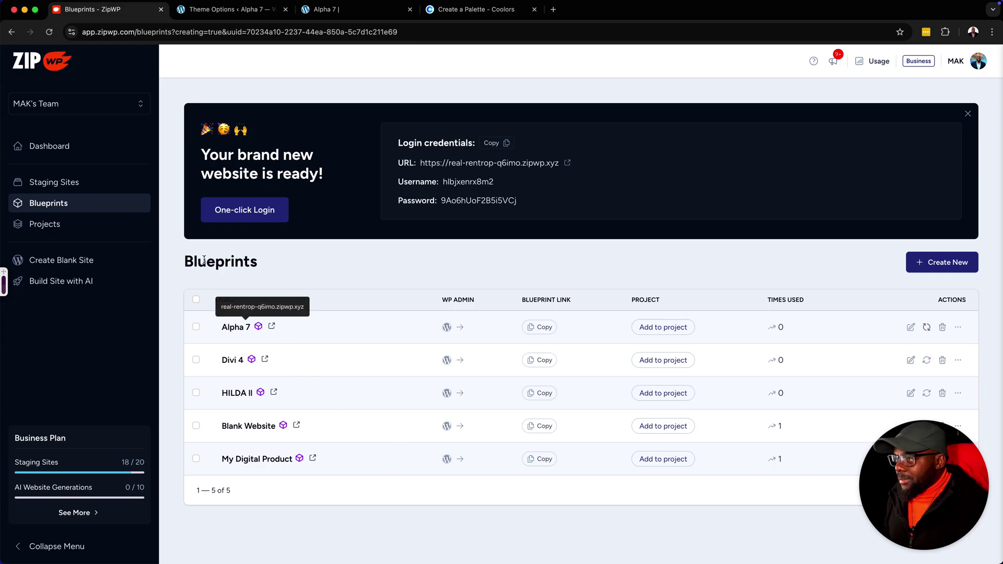
- Check the blueprints list, return to the dashboard, and create a new blank website from the Alpha 7 blueprint
click(52, 148)
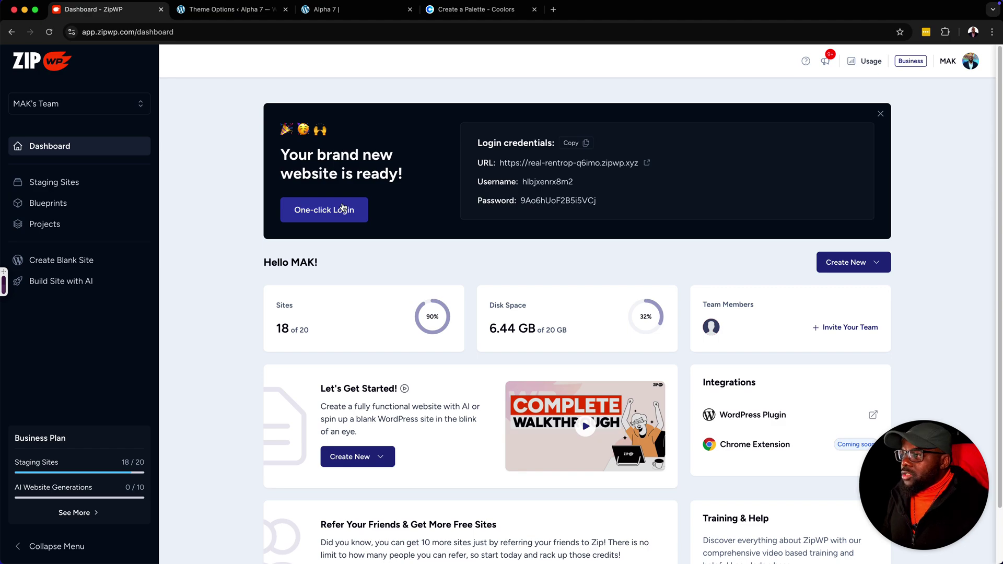
click(67, 205)
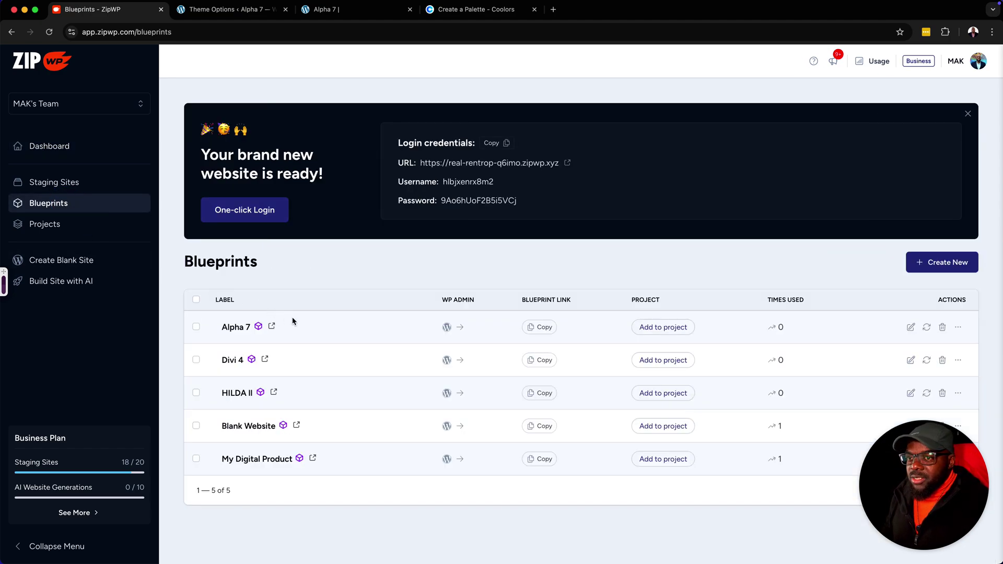
click(62, 148)
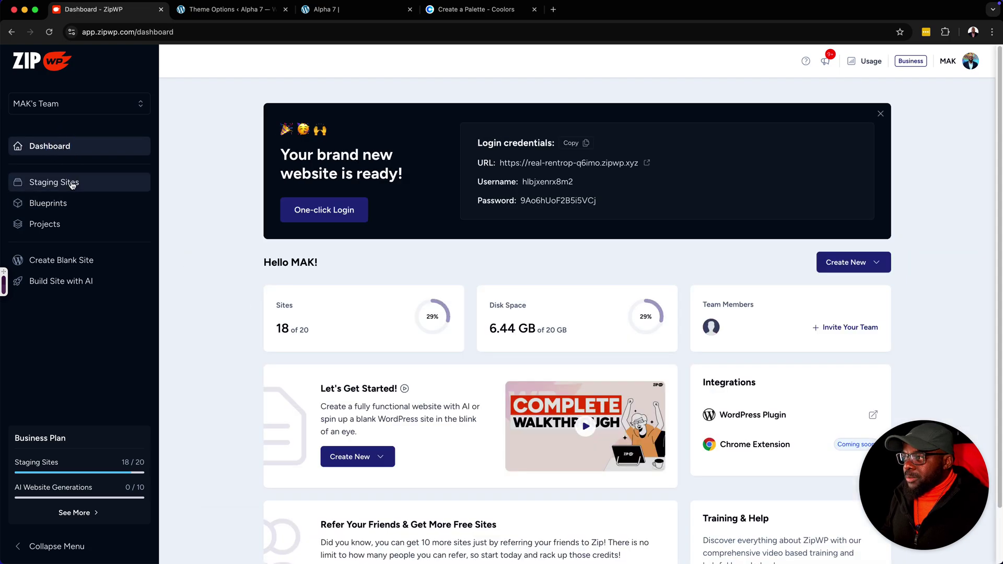
click(877, 265)
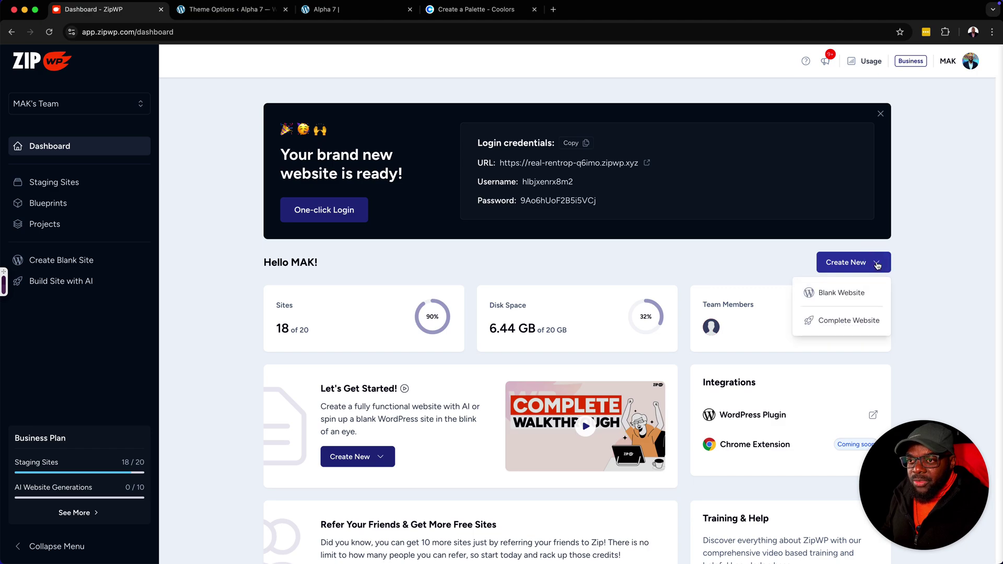
click(849, 295)
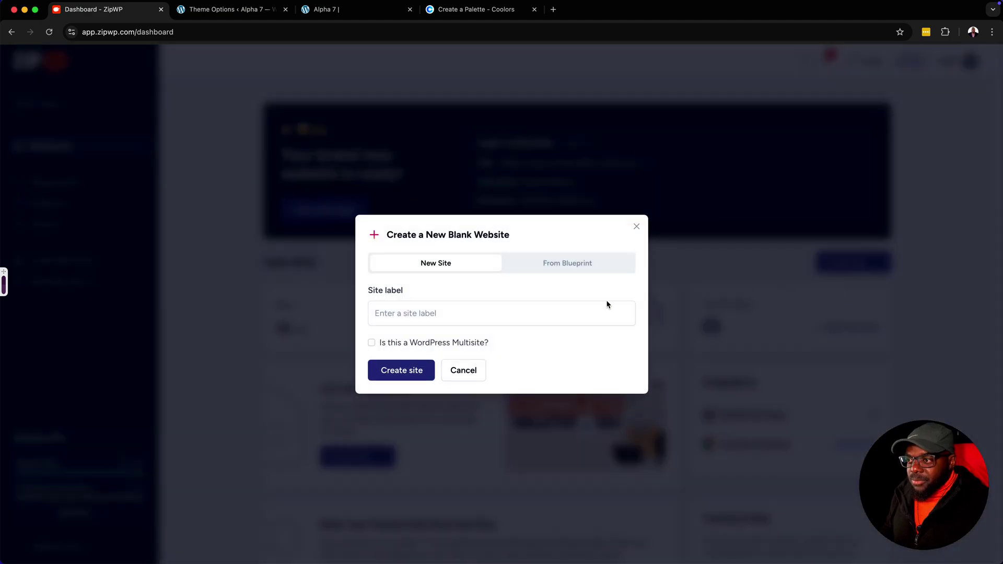
click(595, 267)
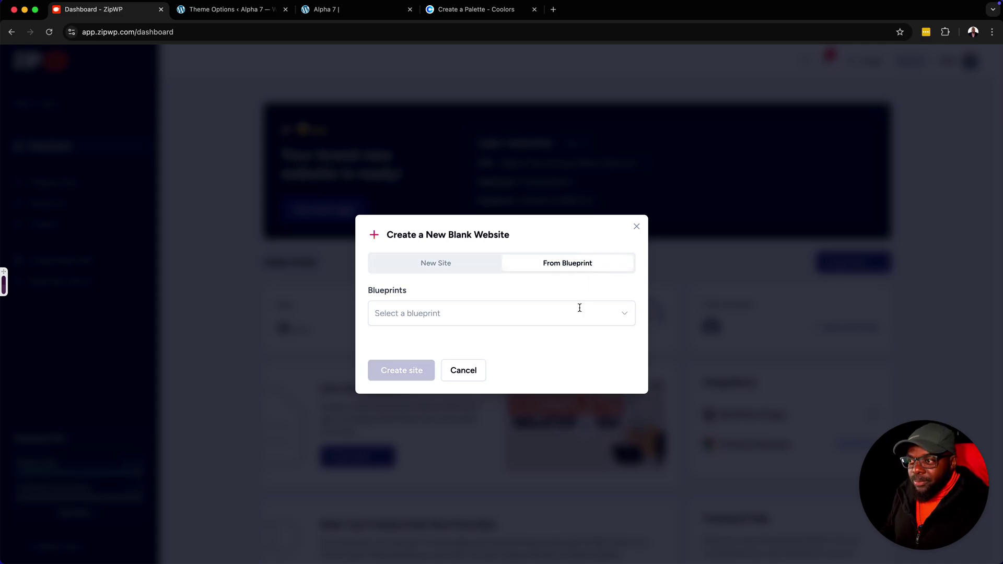
click(625, 315)
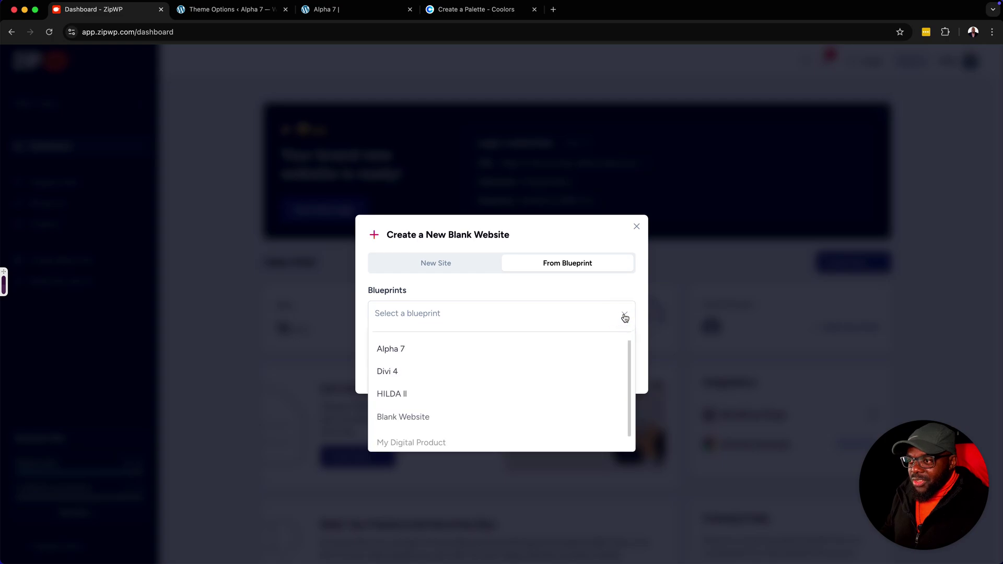
click(464, 345)
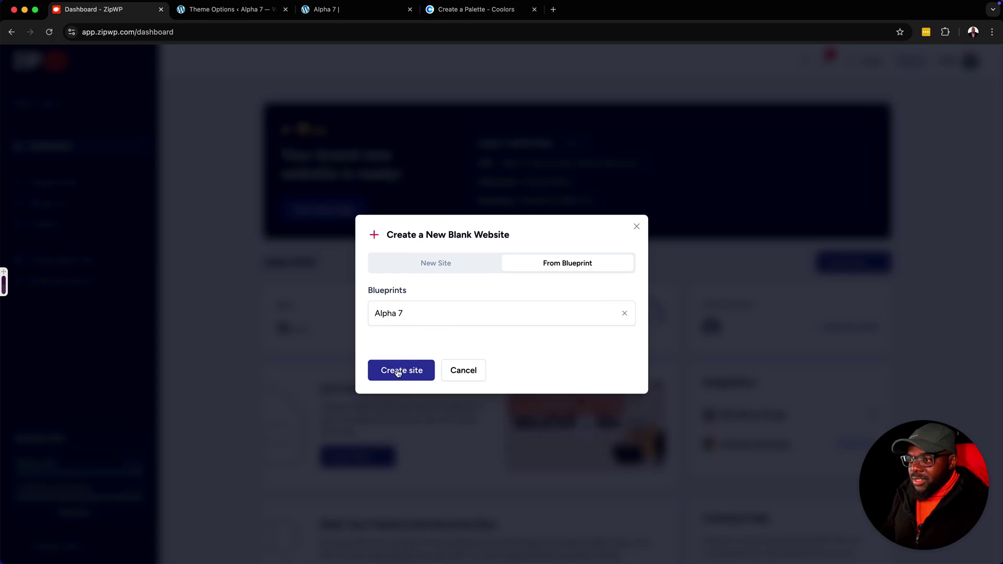
click(400, 371)
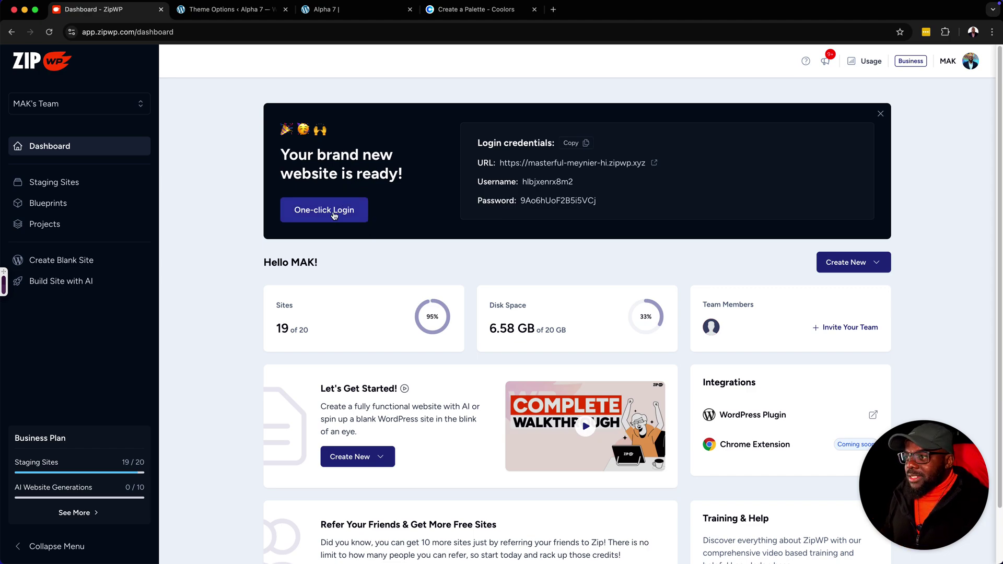
- Log in to the new site's WordPress admin, visit its front end, and look over the whole Home page
click(334, 212)
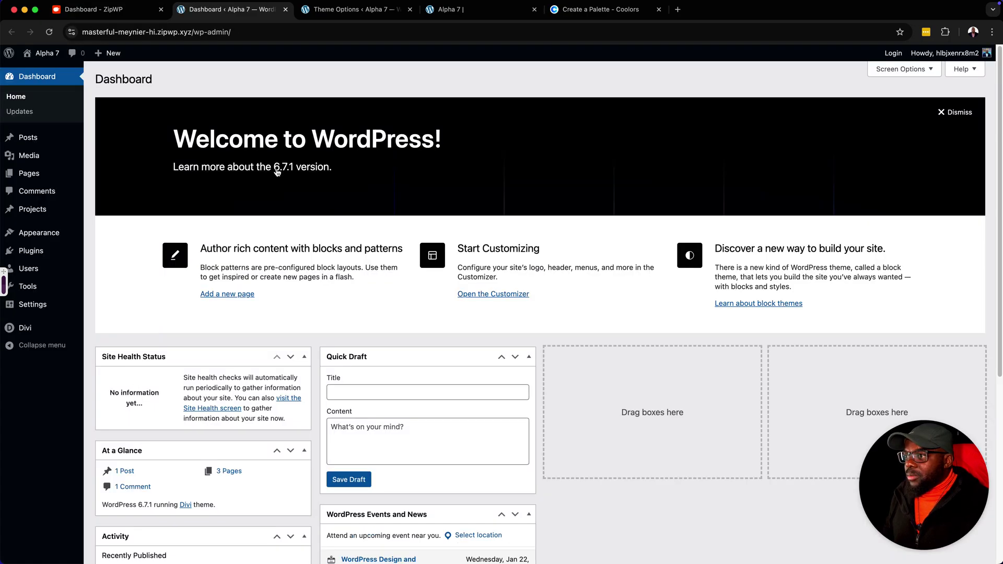
mouse_move(43, 54)
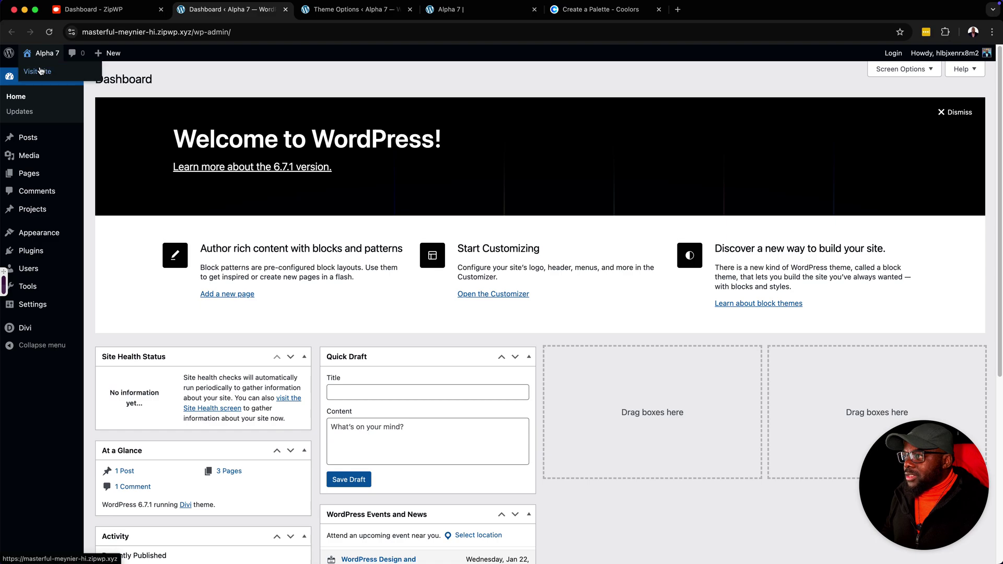
click(39, 73)
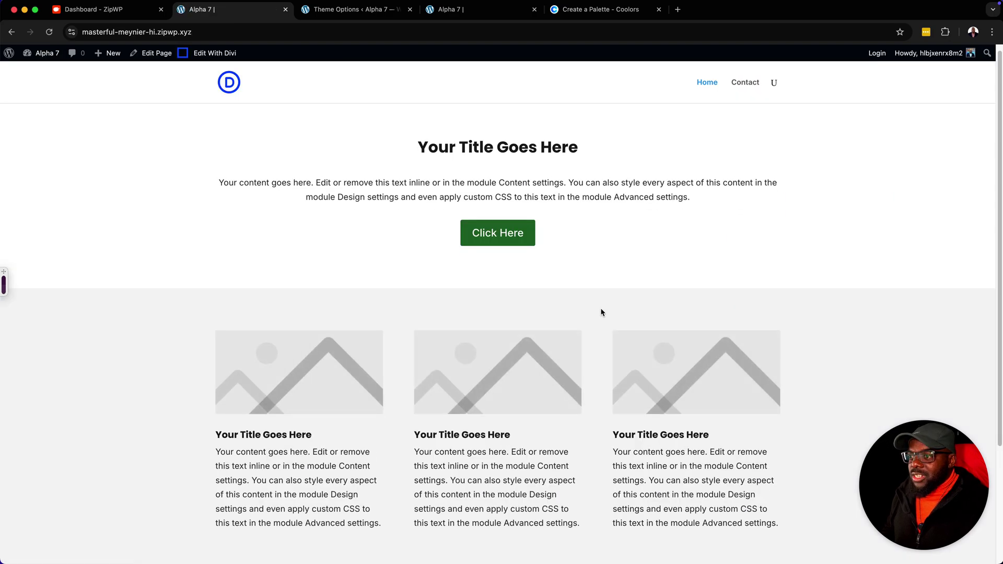
scroll(813, 246, down, 1)
scroll(812, 246, down, 3)
scroll(813, 246, up, 4)
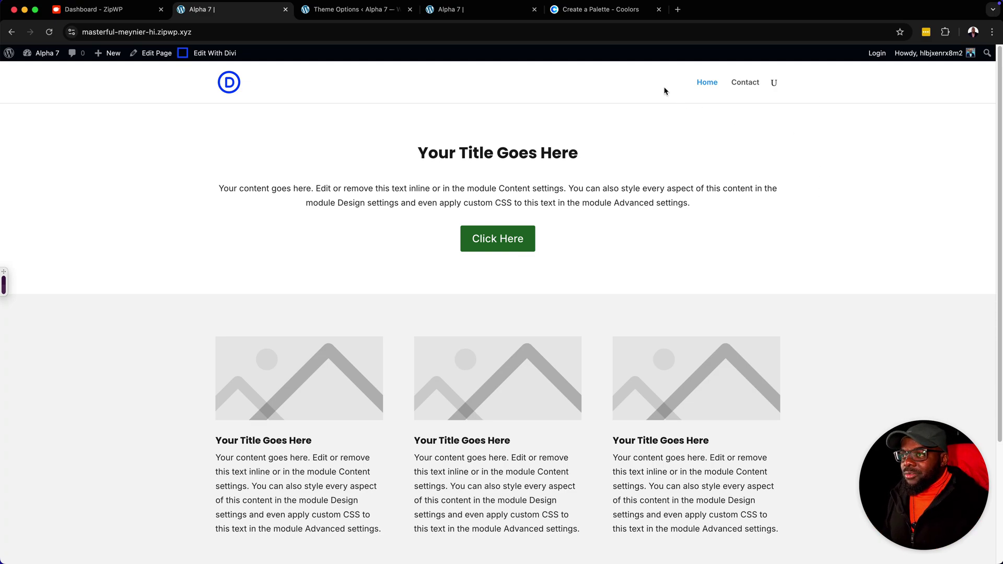
- Go to diviuniversity.com and open its community sign-up page
click(661, 31)
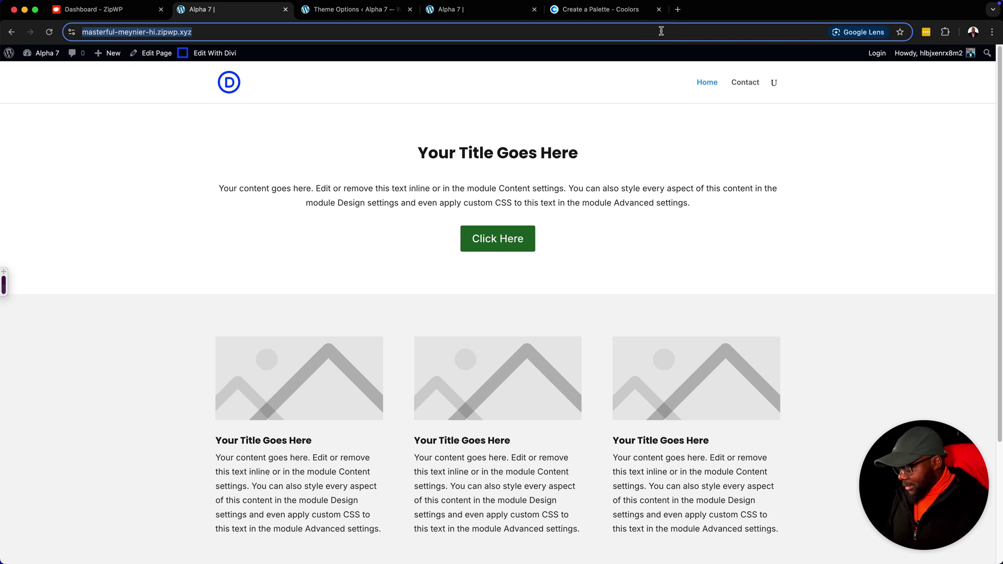
text(divi)
key(Return)
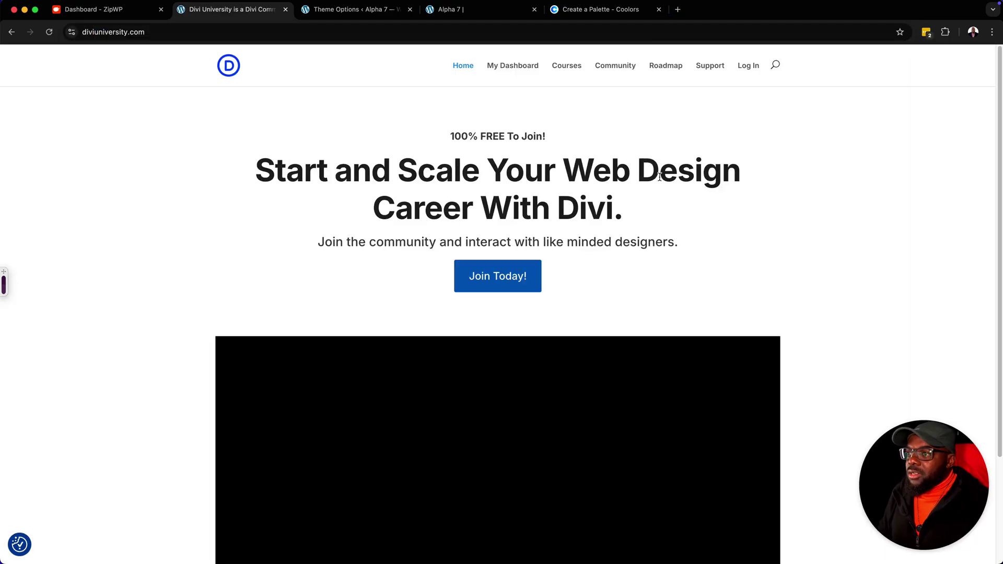
click(490, 282)
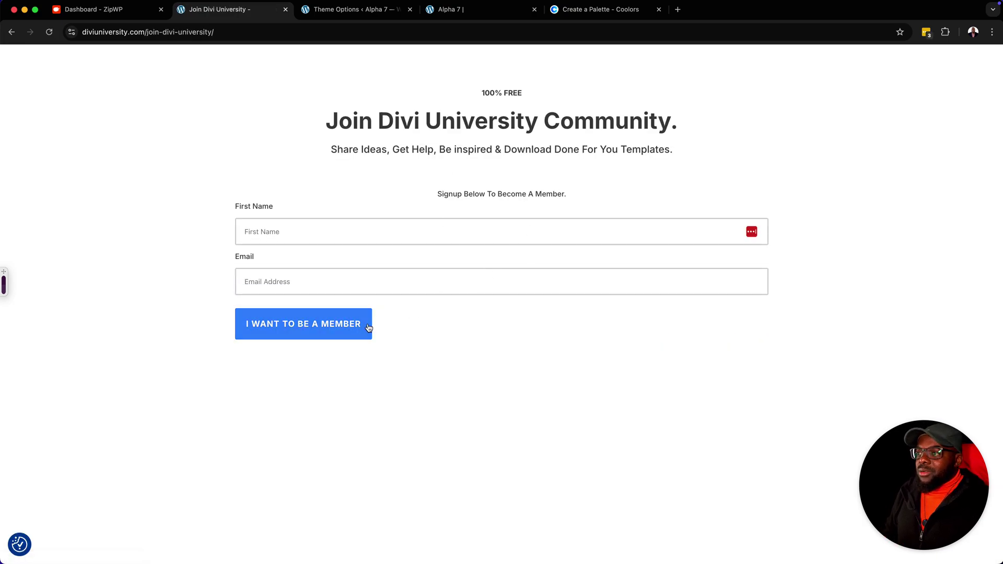